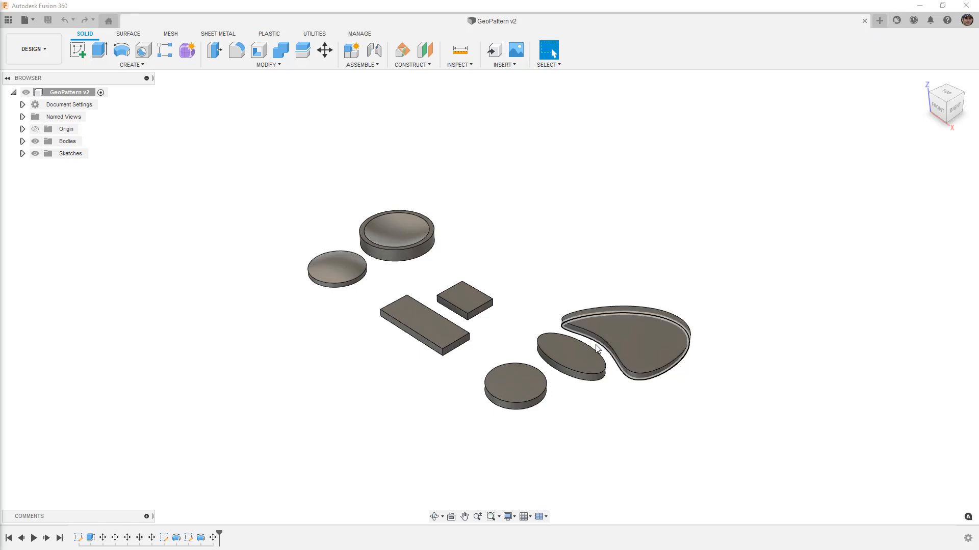
Start a Geometric Pattern on the top face of the small rectangular block and view it from the top
scroll(555, 301, up, 2)
middle_drag(557, 301, 535, 273)
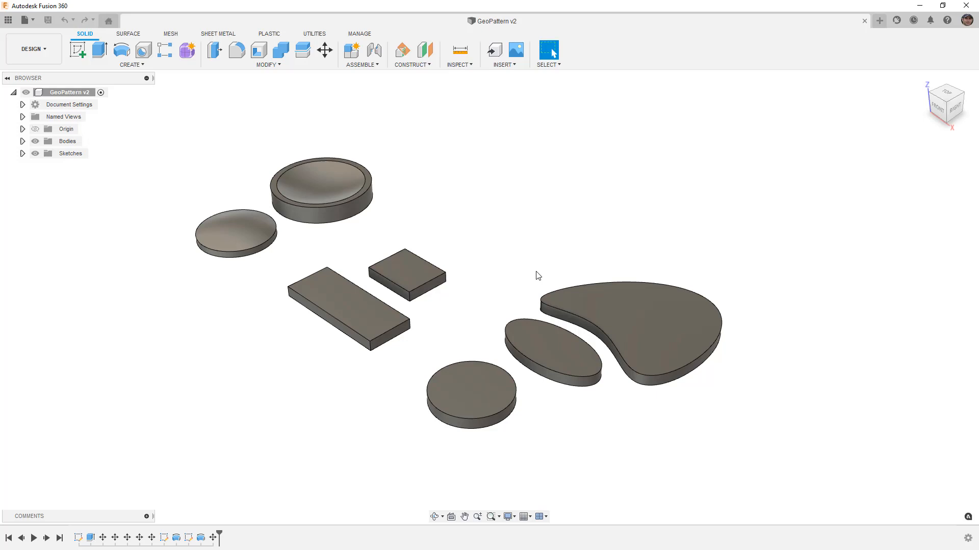
click(273, 35)
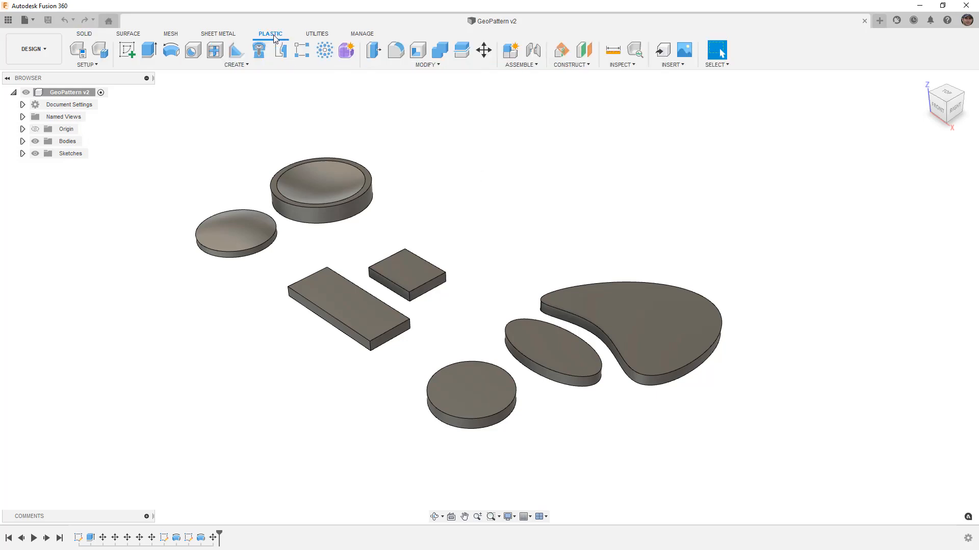
click(325, 51)
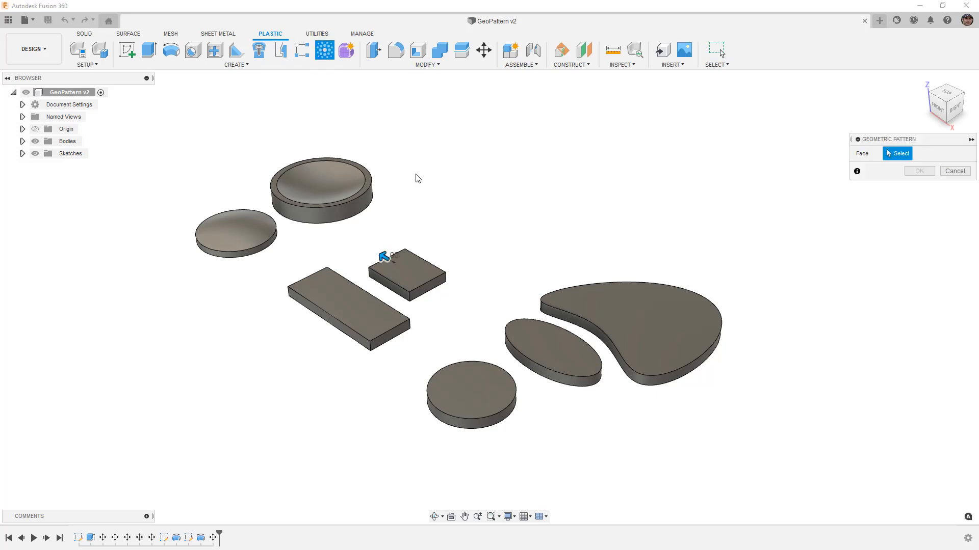
click(413, 275)
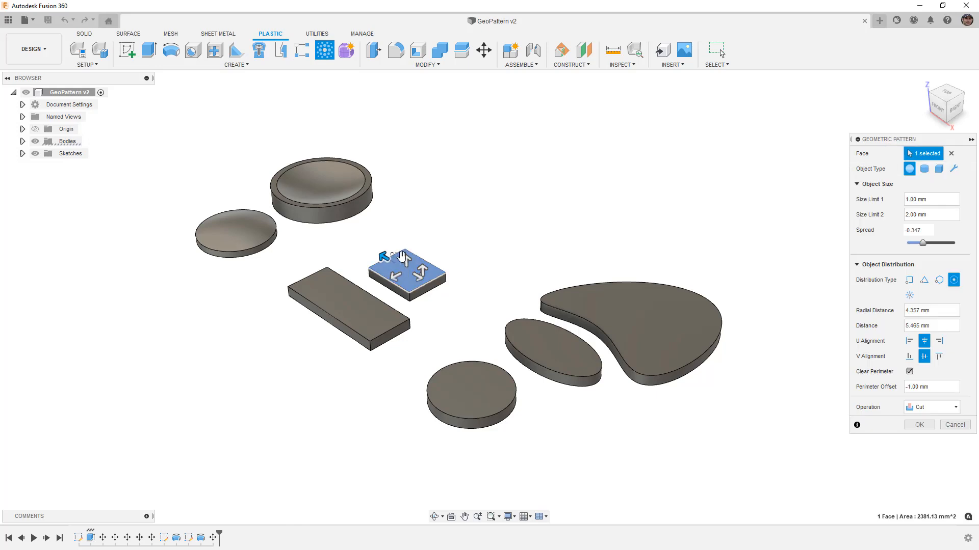
click(946, 93)
scroll(436, 375, up, 3)
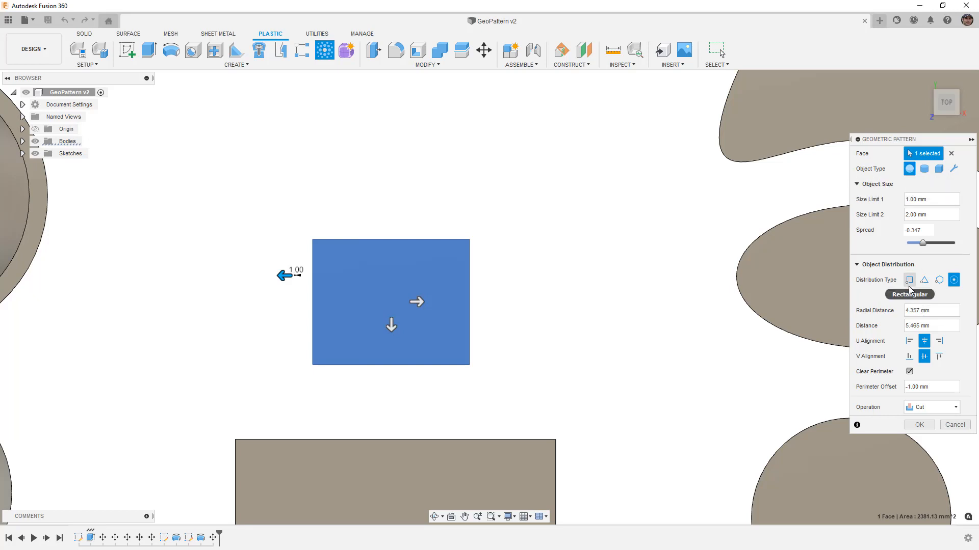
Check the custom object options, return the object type to sphere, and choose the Rectangular distribution type
click(953, 169)
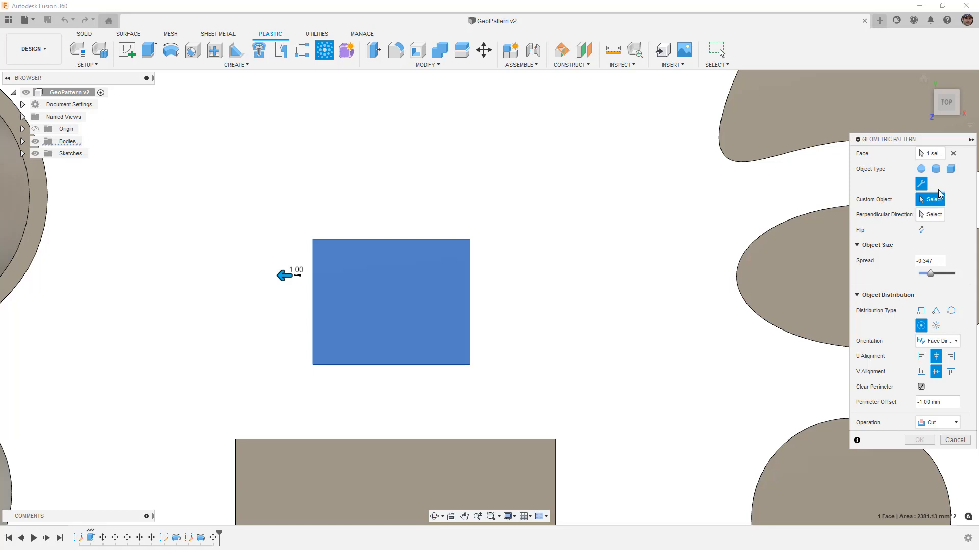
click(921, 170)
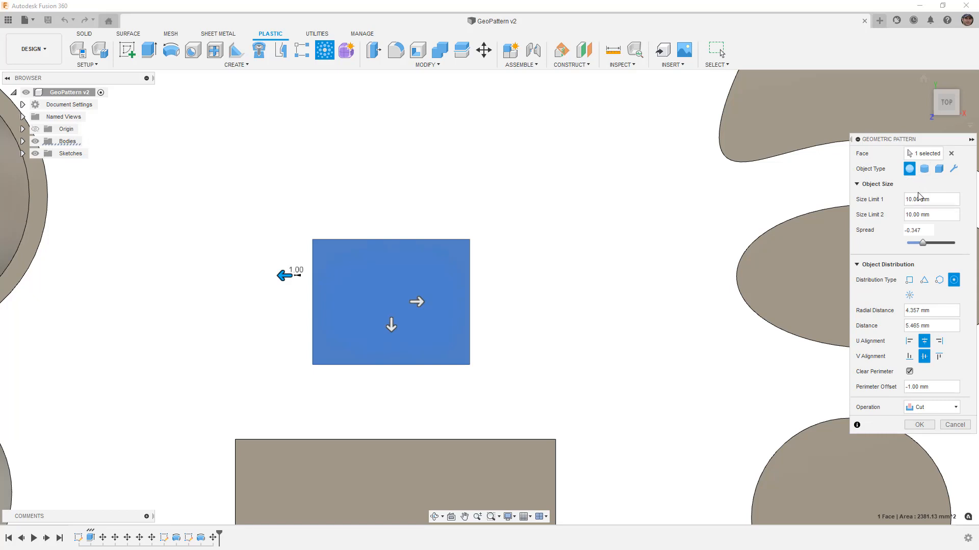
click(909, 281)
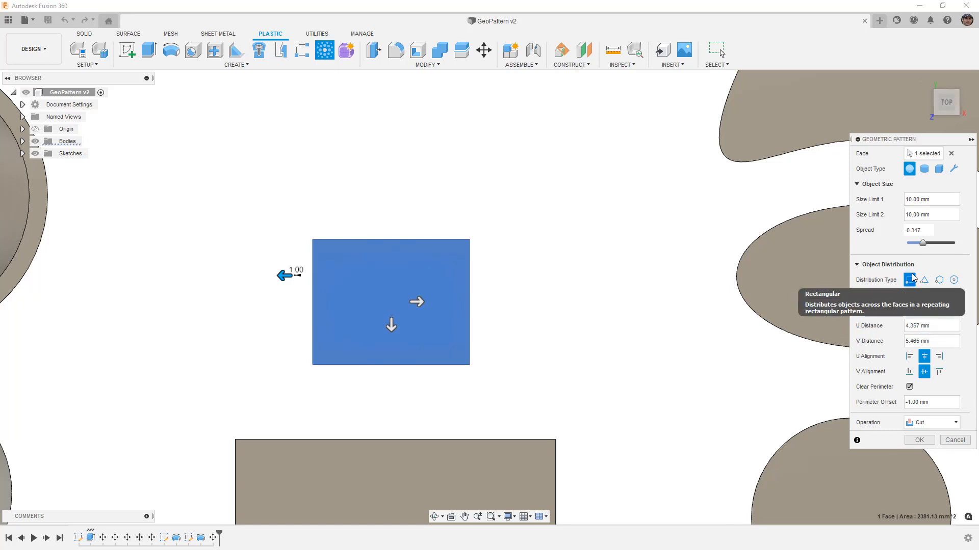
Set Size Limit 1 to 1 mm, Size Limit 2 to 5 mm and the spread to 0
click(931, 199)
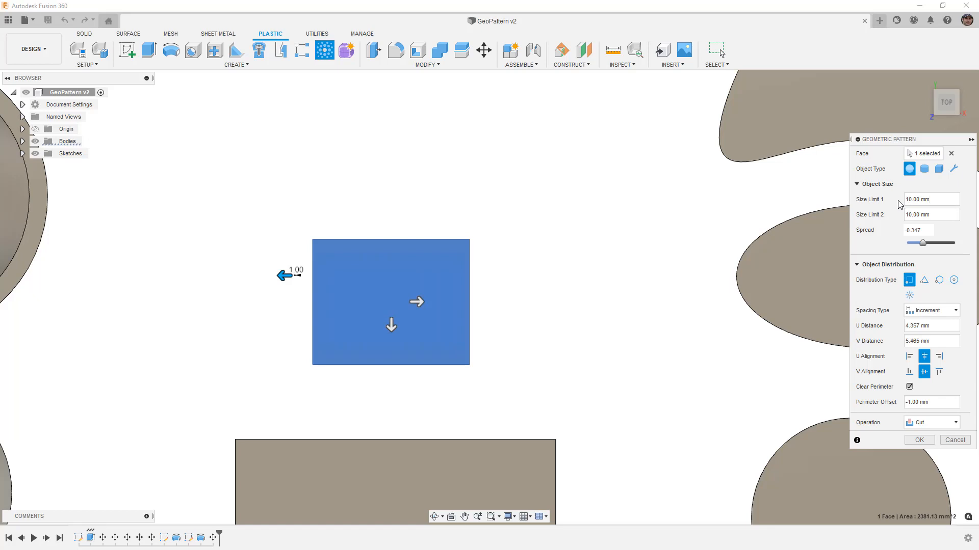
drag(942, 199, 904, 200)
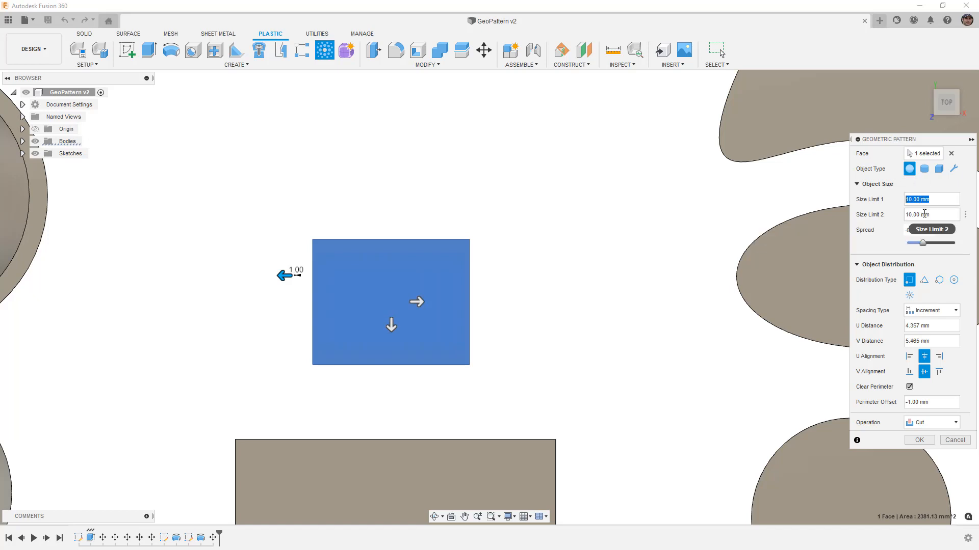
text(1)
click(936, 215)
text(5)
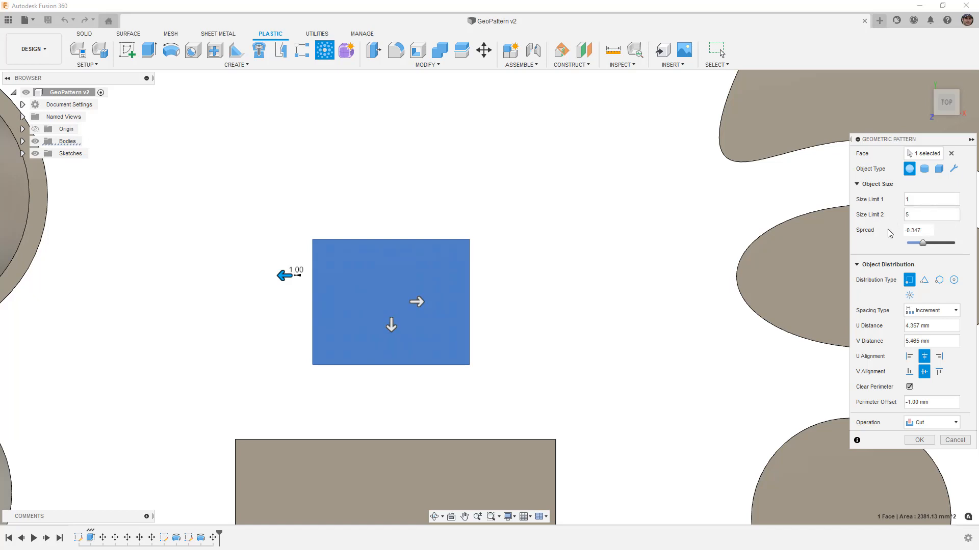
drag(925, 231, 897, 235)
text(0)
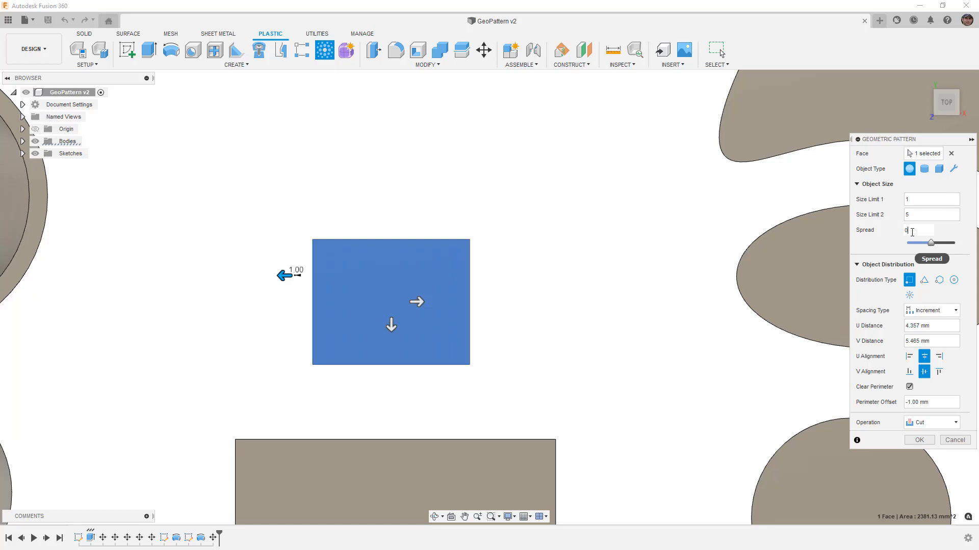
Try the spread at -1 and at its opposite extreme, and reset it to 0
drag(931, 243, 900, 250)
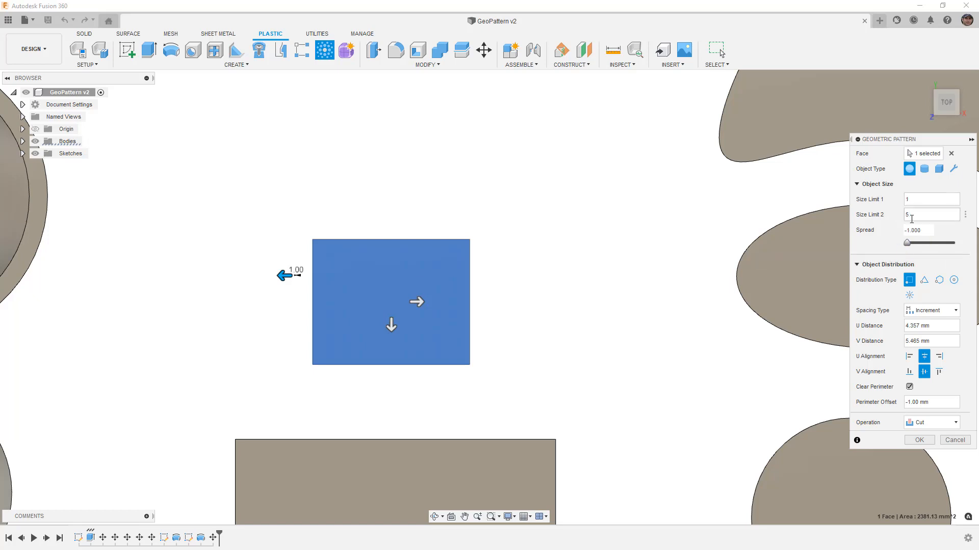
click(955, 243)
click(921, 231)
text(0)
Keep the spacing type as Increment and set the U Distance to 1 mm and the V Distance to 2 mm
click(947, 312)
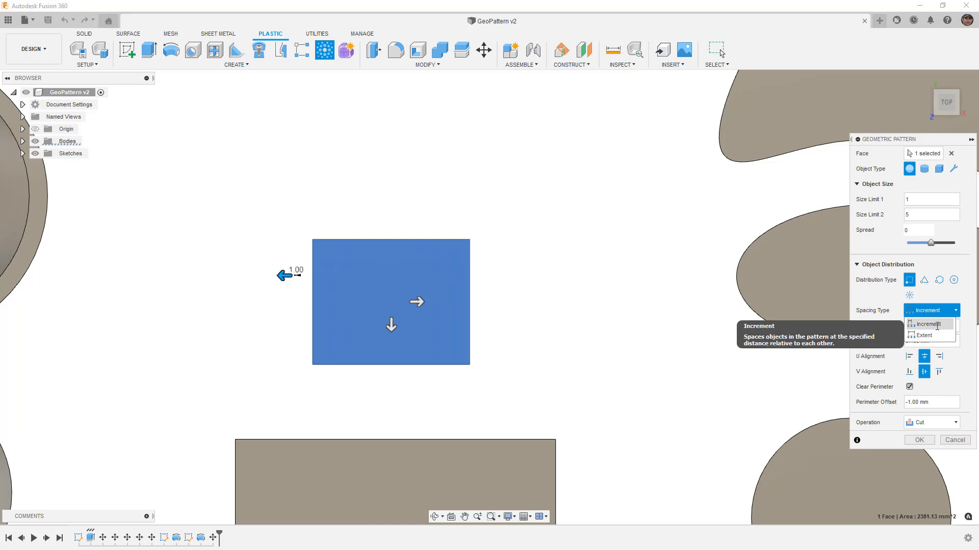
click(935, 325)
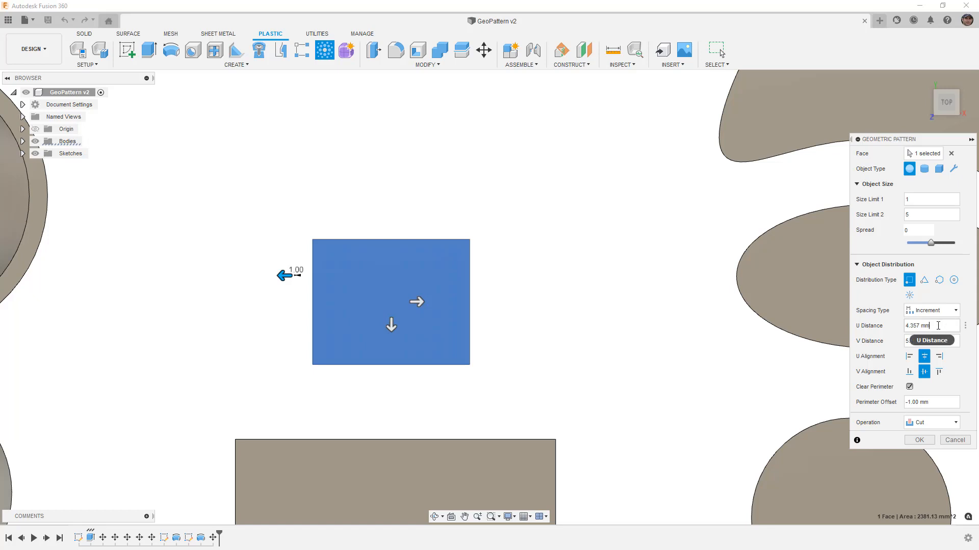
click(938, 325)
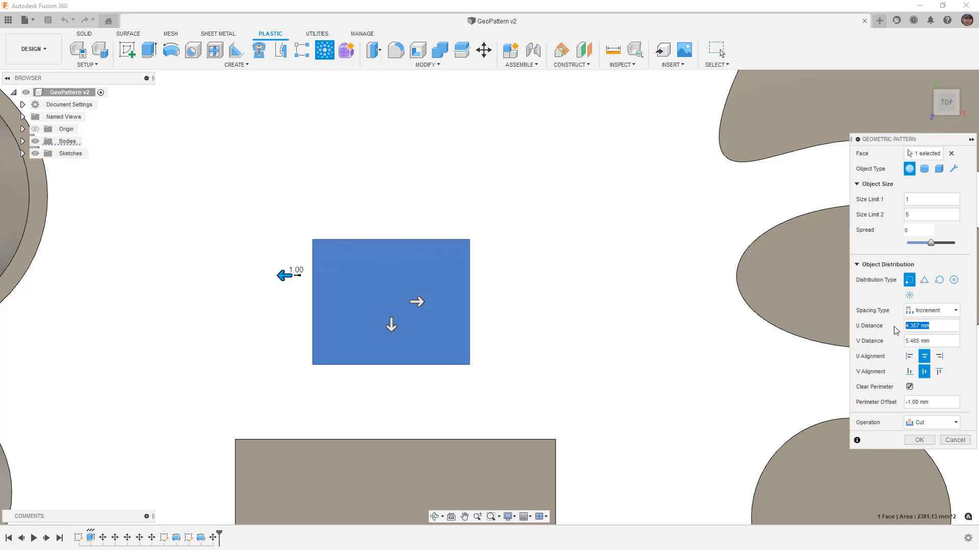
text(1)
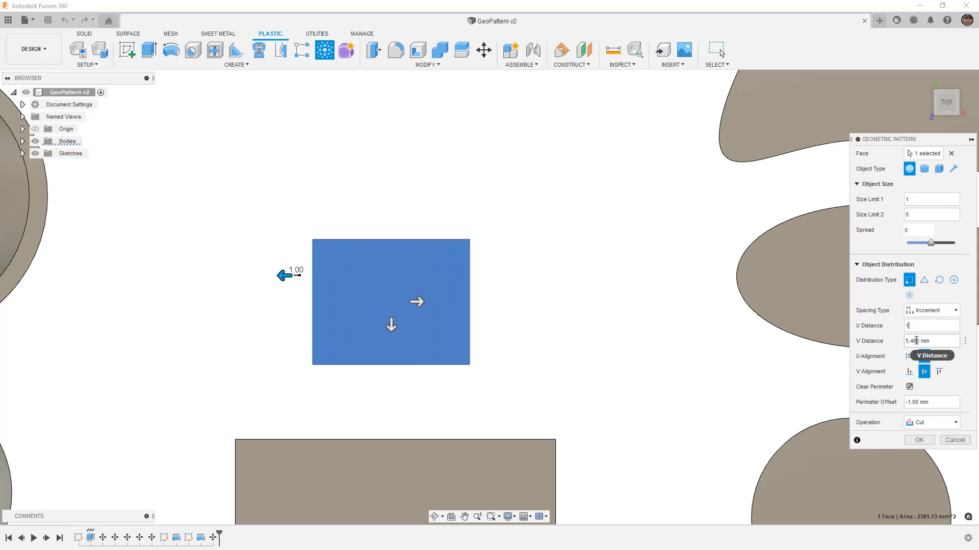
click(920, 341)
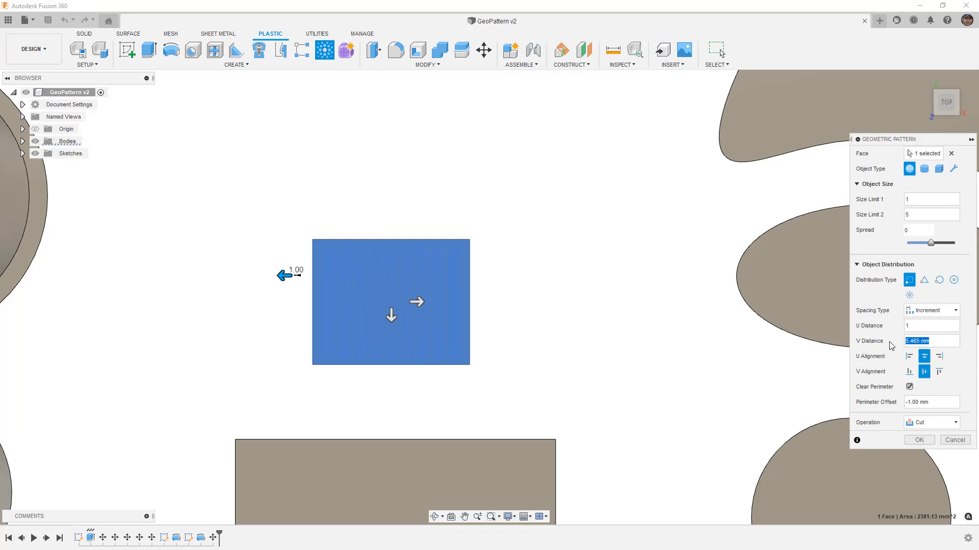
text(2)
Set the pattern's perimeter offset to 0
scroll(579, 338, down, 2)
scroll(453, 322, up, 5)
drag(938, 403, 877, 403)
text(0)
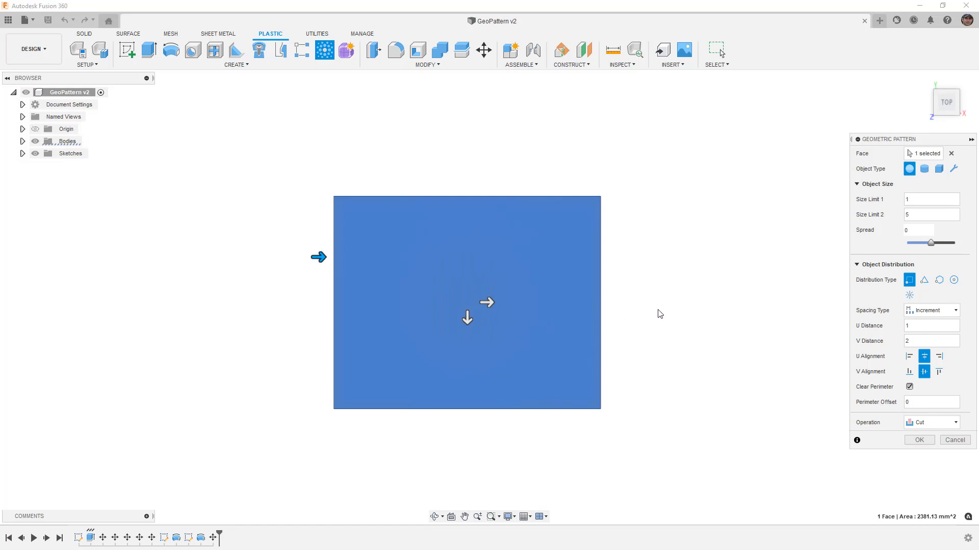
Show the design's origin while keeping the pattern on the small block open
scroll(606, 315, down, 5)
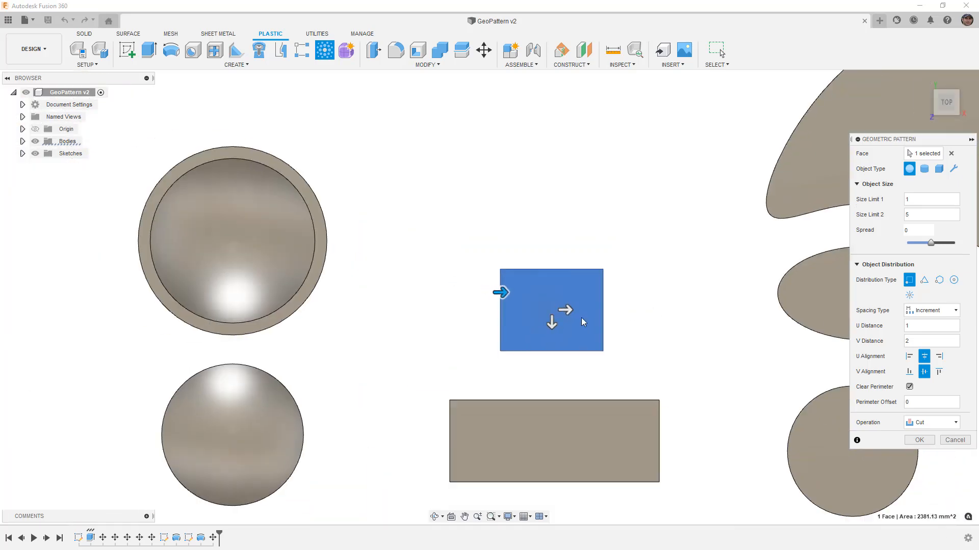
click(35, 153)
scroll(498, 300, up, 2)
scroll(498, 302, up, 3)
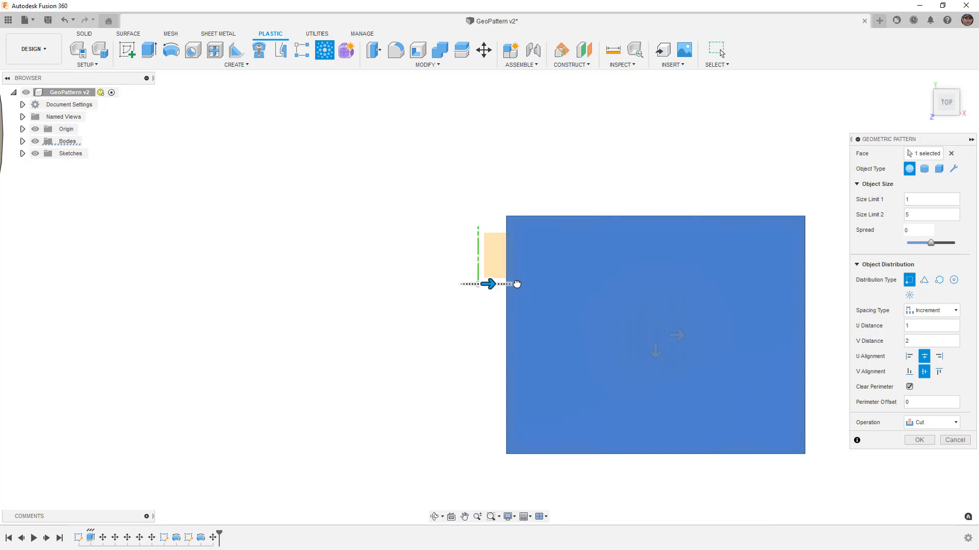
Try perimeter offsets of 21, 4, -1 and -19 mm, and reset the offset to 0
drag(607, 285, 602, 284)
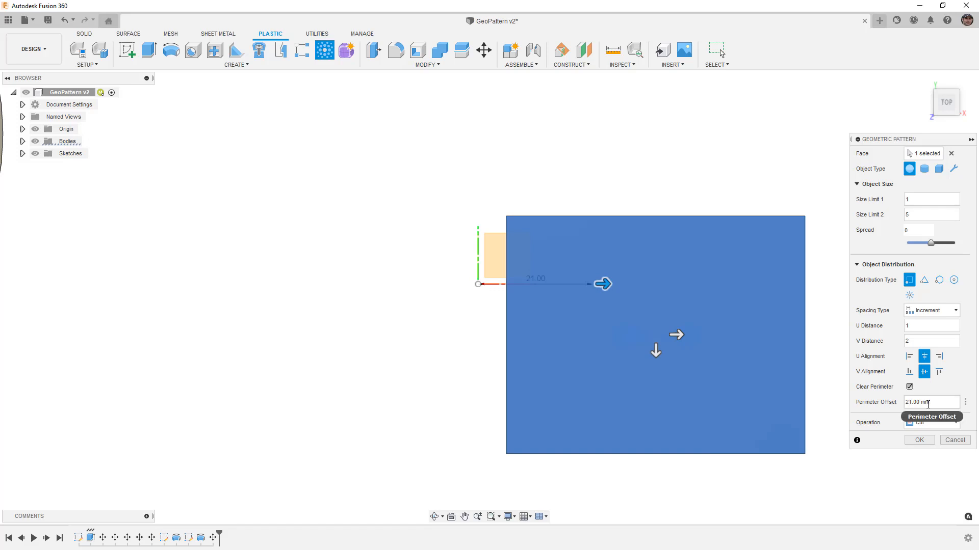
drag(574, 287, 486, 289)
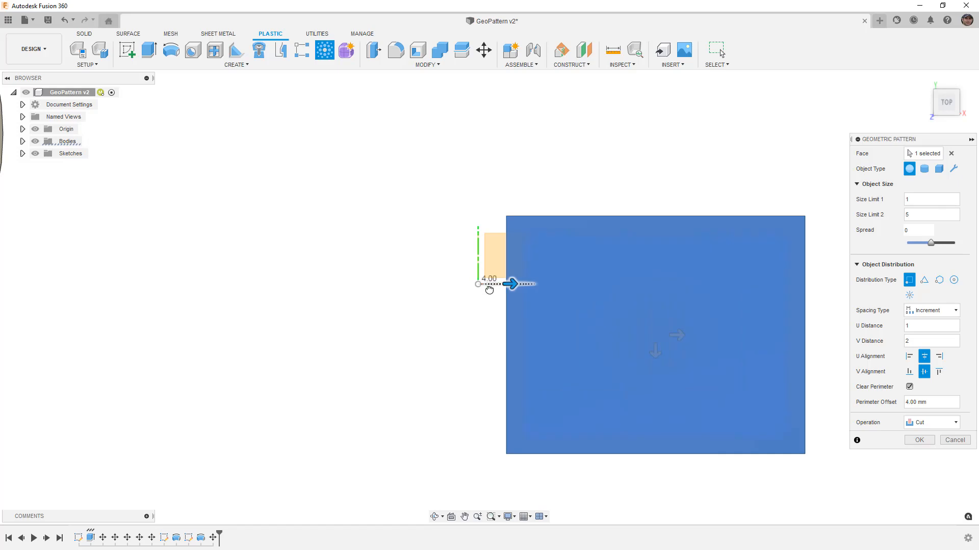
drag(489, 290, 462, 285)
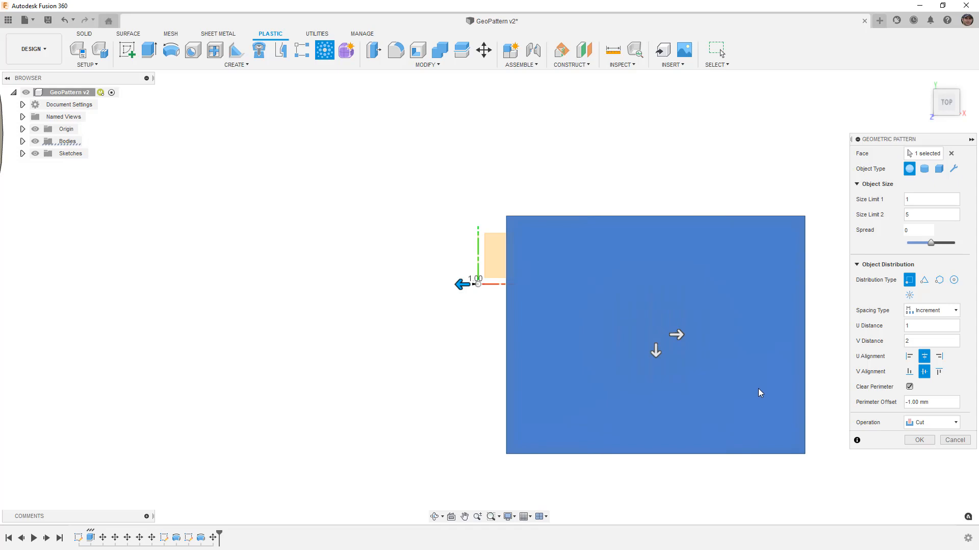
drag(462, 284, 362, 292)
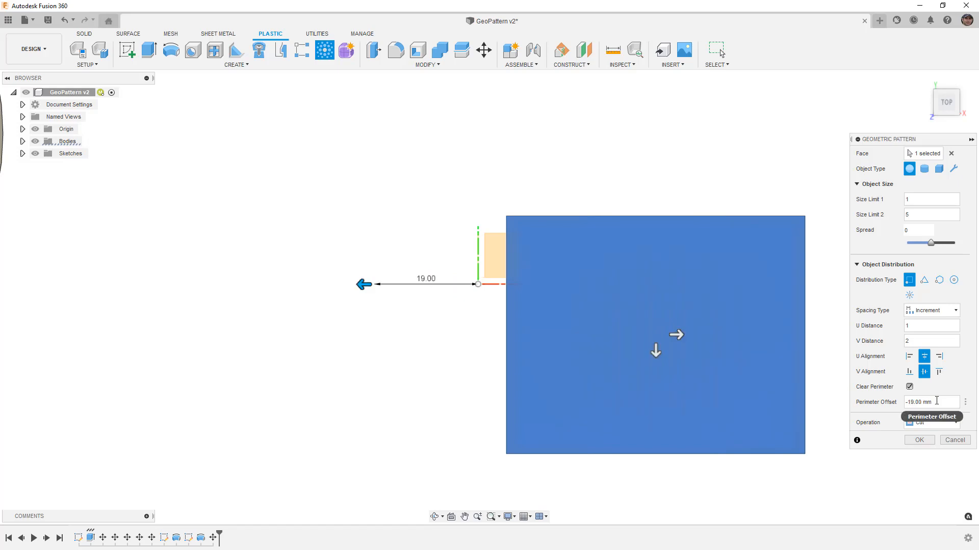
click(936, 403)
text(0)
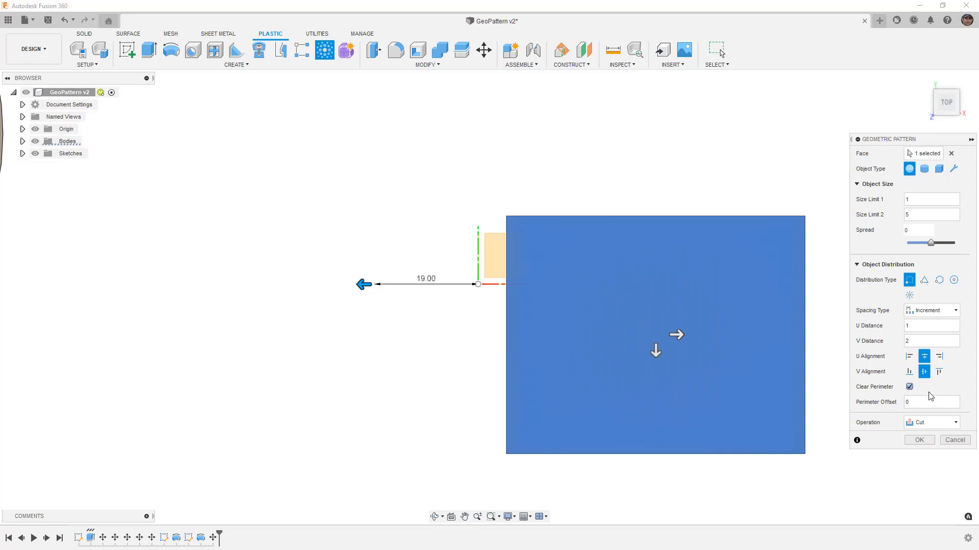
Disable Clear Perimeter and inspect the overlapping spheres along the block's edges at an angle
click(910, 387)
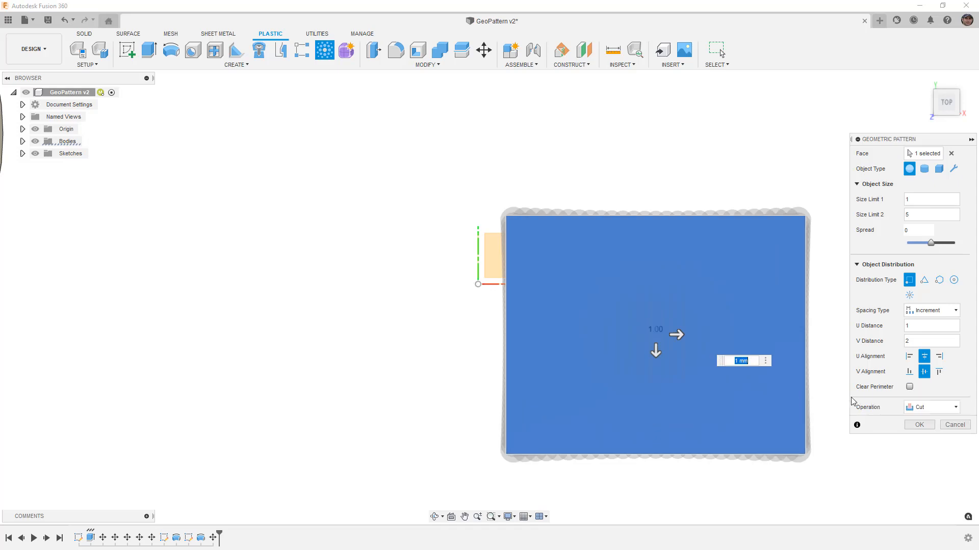
shift+middle_drag(845, 435, 838, 362)
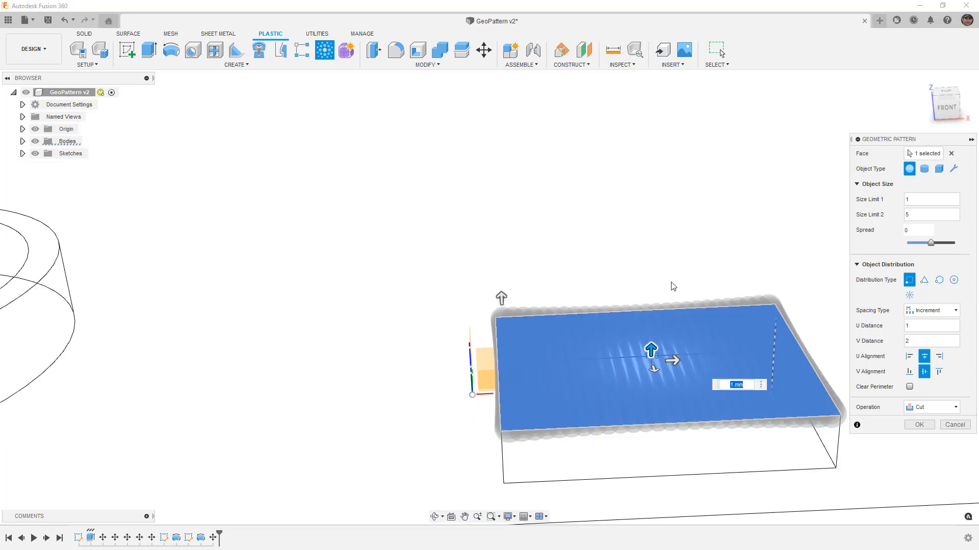
scroll(602, 276, up, 3)
middle_drag(601, 275, 408, 122)
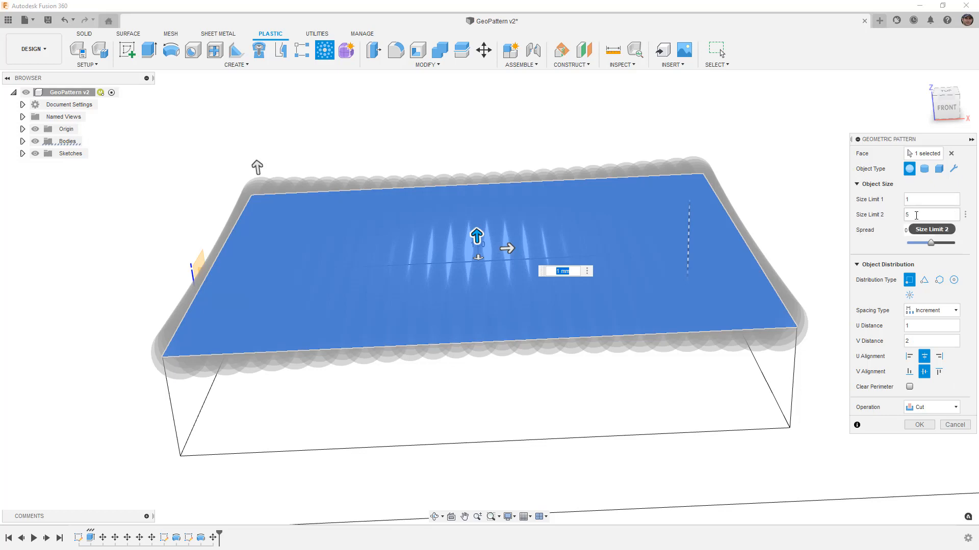
Set both the U Distance and the V Distance of the pattern to 5 mm
click(920, 327)
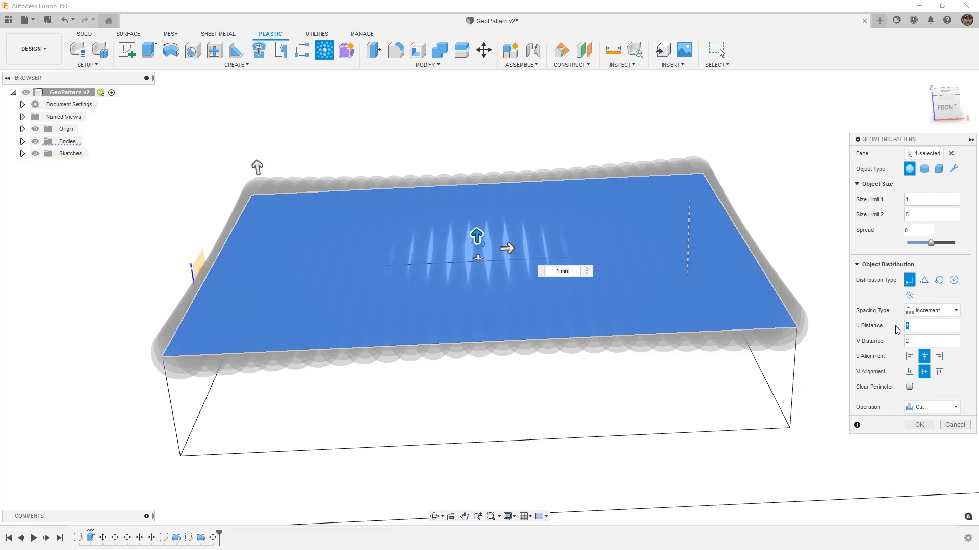
text(5)
click(921, 341)
key(BackSpace)
text(5)
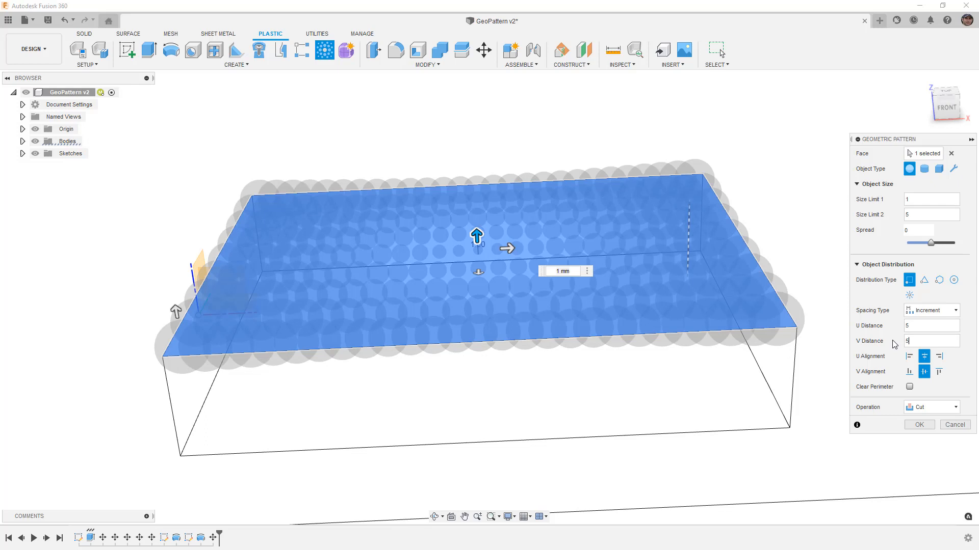
Compare the pattern from the top with Clear Perimeter enabled and disabled, leaving it disabled
click(946, 92)
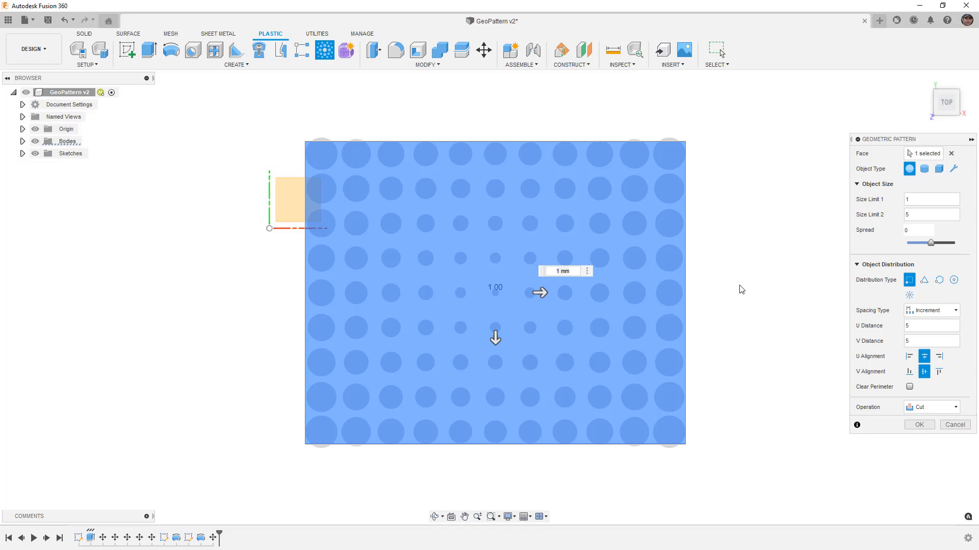
click(909, 387)
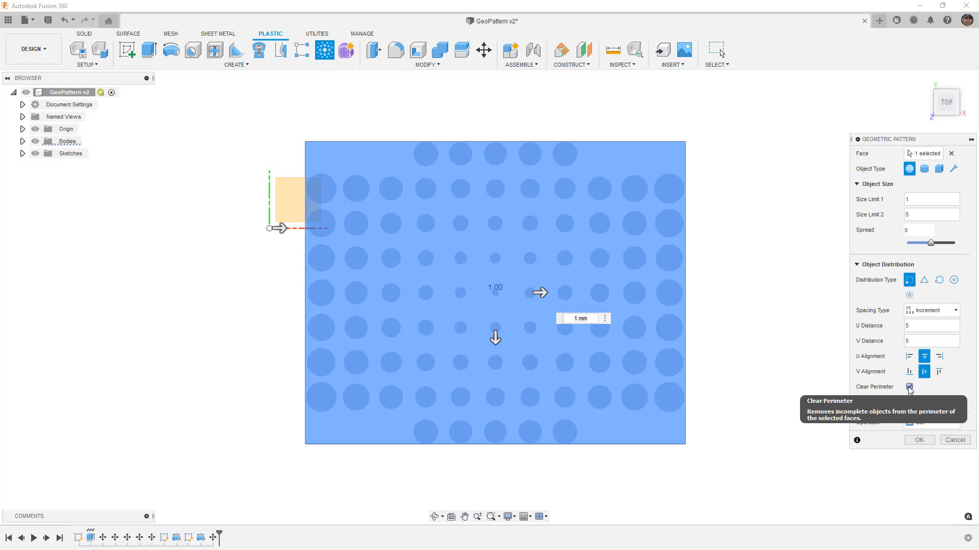
click(909, 387)
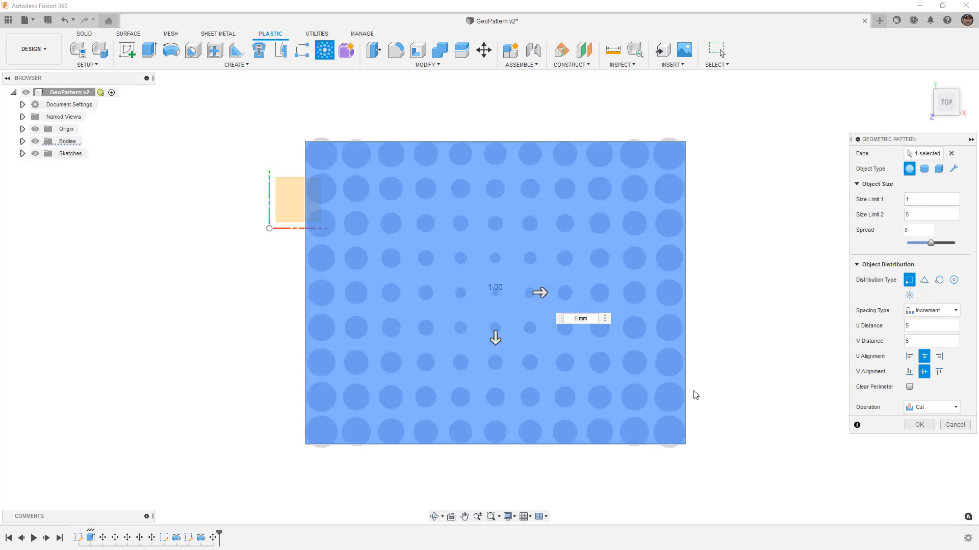
Try Spread values of -0.621 and -0.789 for the sphere sizes, and set the Spread to 0.158
drag(929, 244, 916, 243)
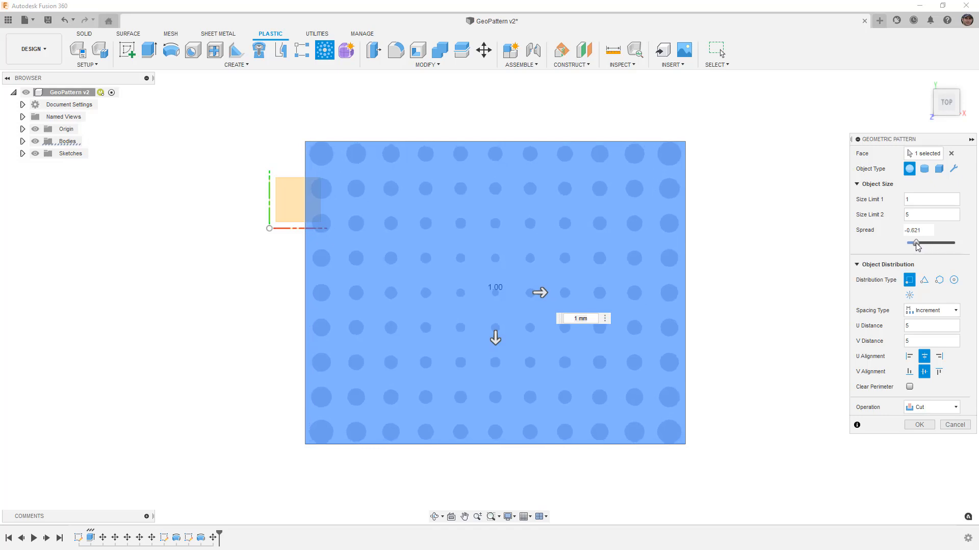
drag(916, 244, 912, 244)
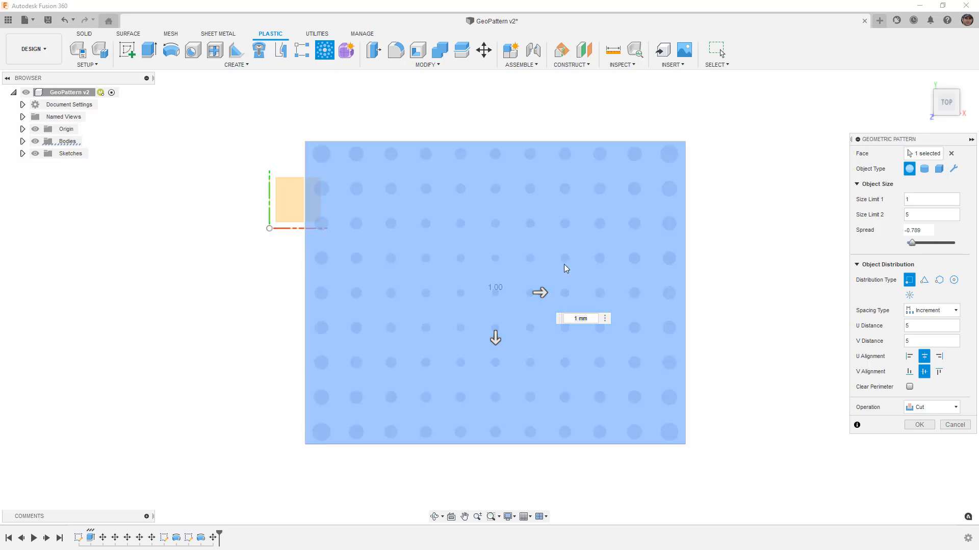
mouse_move(928, 246)
mouse_down()
mouse_move(939, 246)
mouse_move(931, 247)
mouse_up()
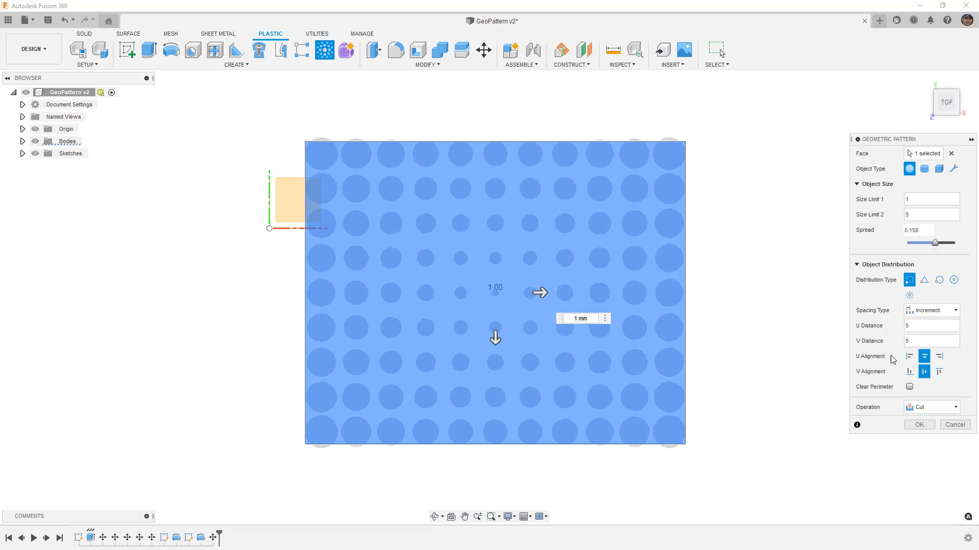
Try U Distances of 4 and 8 mm, and set the pattern's spacing to U Distance 6 and V Distance 8
click(919, 327)
text(4)
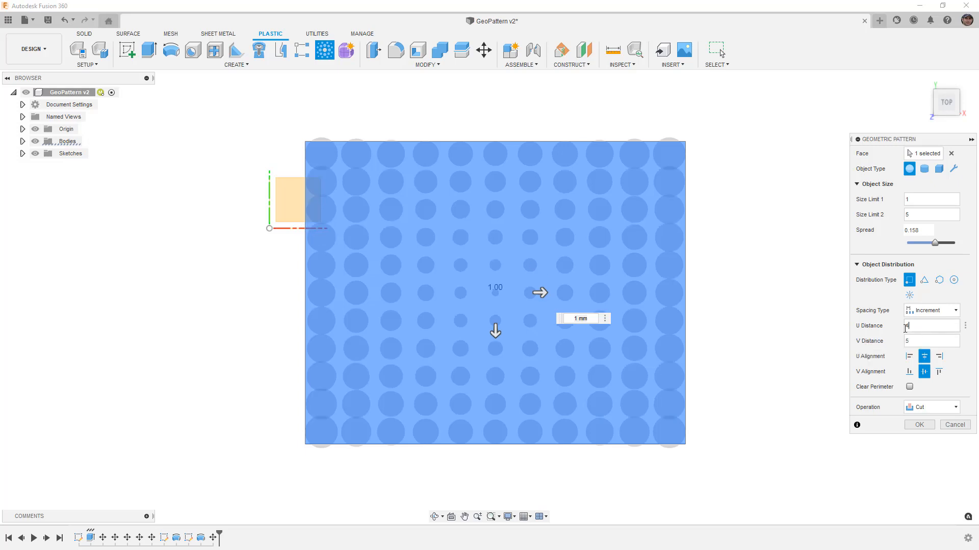
click(919, 342)
text(4)
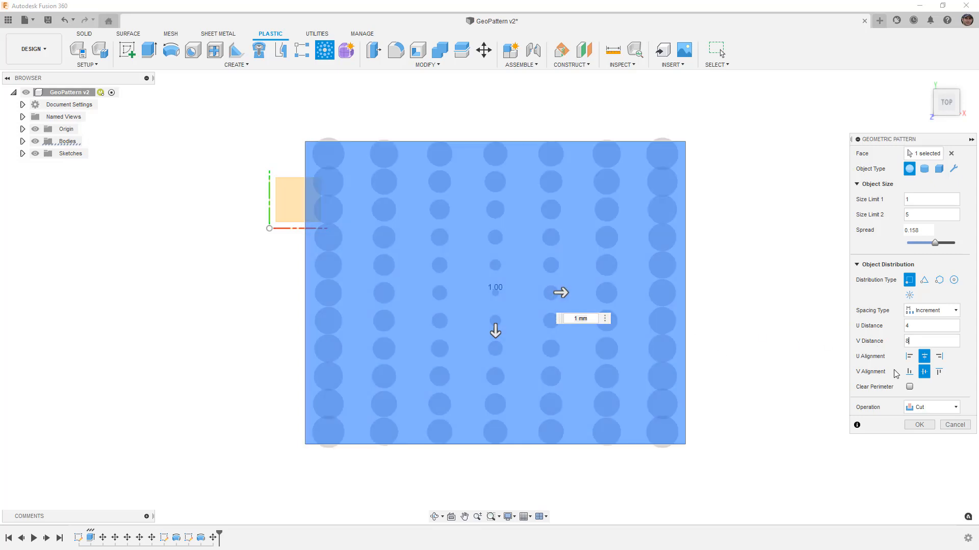
double_click(911, 327)
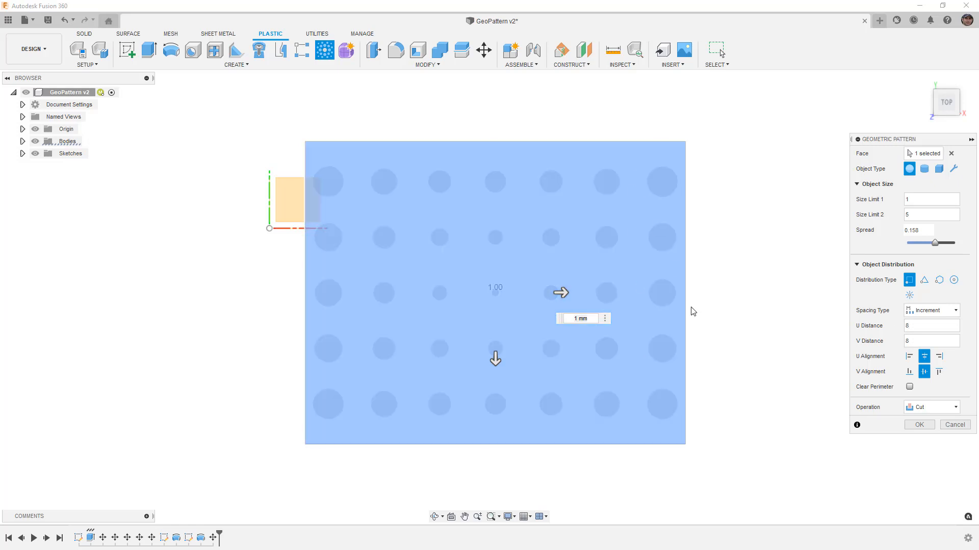
double_click(907, 326)
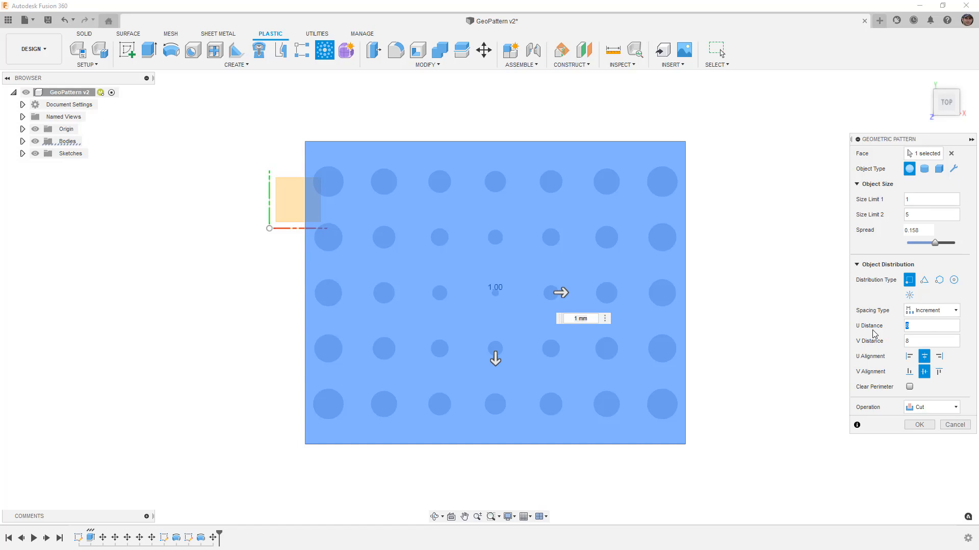
text(6)
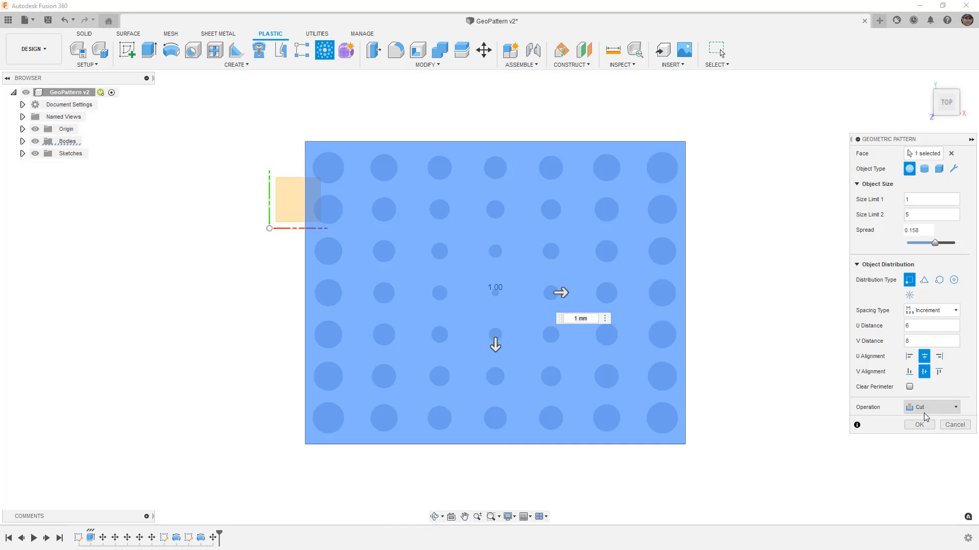
Keep Cut as the pattern's operation, complete the feature and inspect the cut spheres on the small block at an angle
click(937, 408)
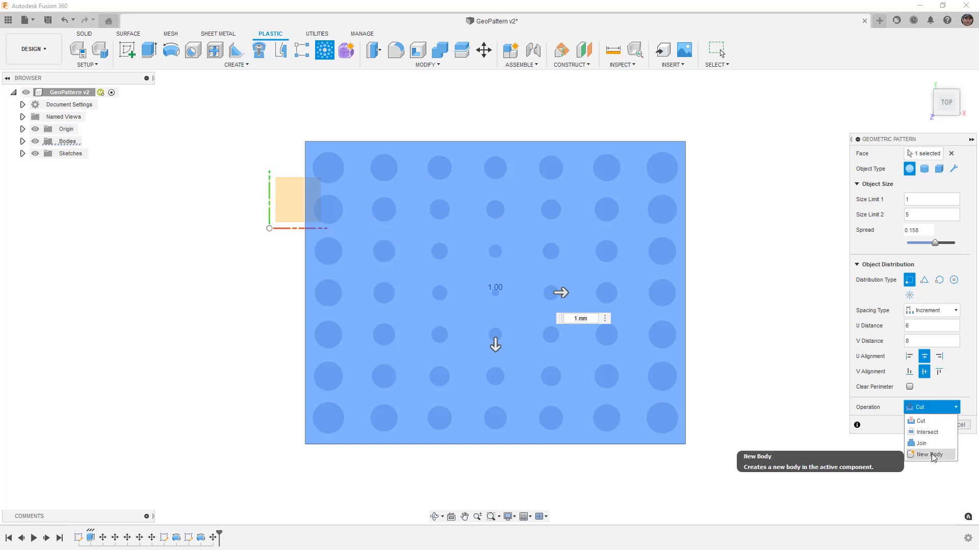
click(929, 421)
click(929, 422)
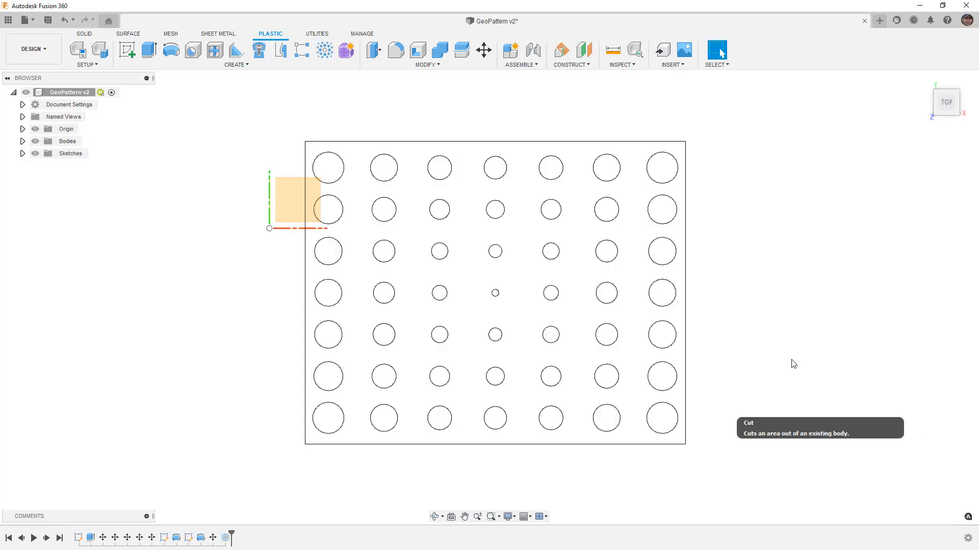
mouse_move(760, 459)
shift+middle_down()
mouse_move(759, 436)
mouse_move(811, 417)
mouse_move(755, 449)
shift+middle_up()
scroll(620, 335, down, 4)
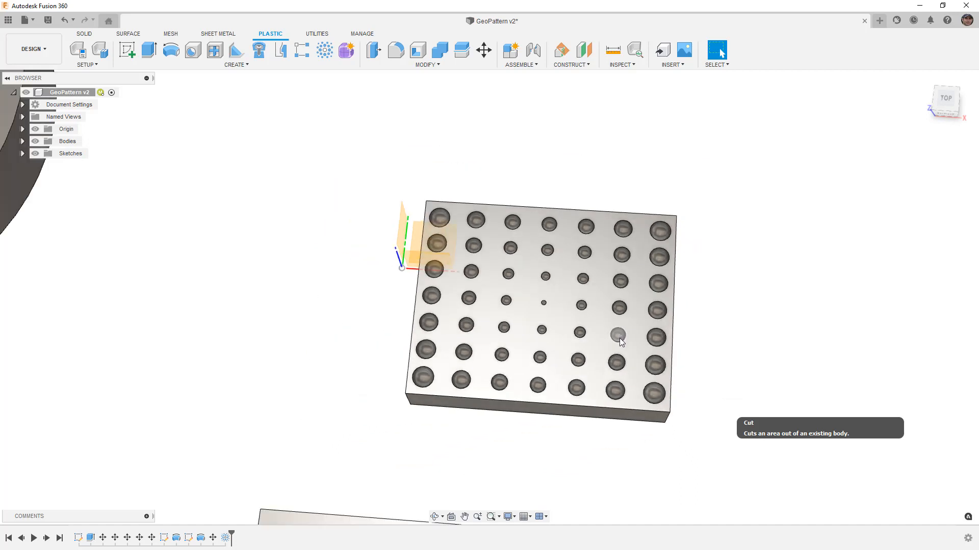
scroll(582, 373, down, 4)
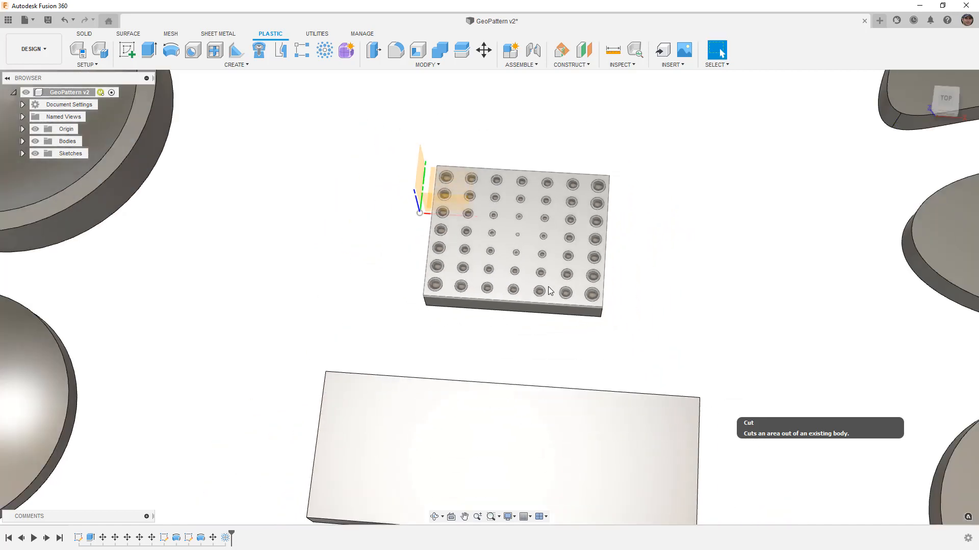
Start a Geometric Pattern on the long rectangular block's top face with U Distance 4 and V Distance 12
click(325, 50)
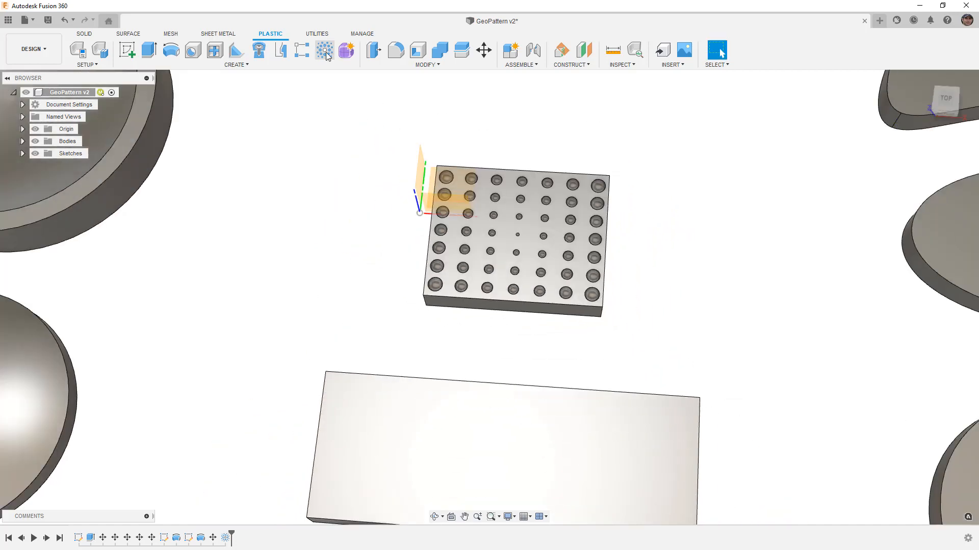
click(536, 414)
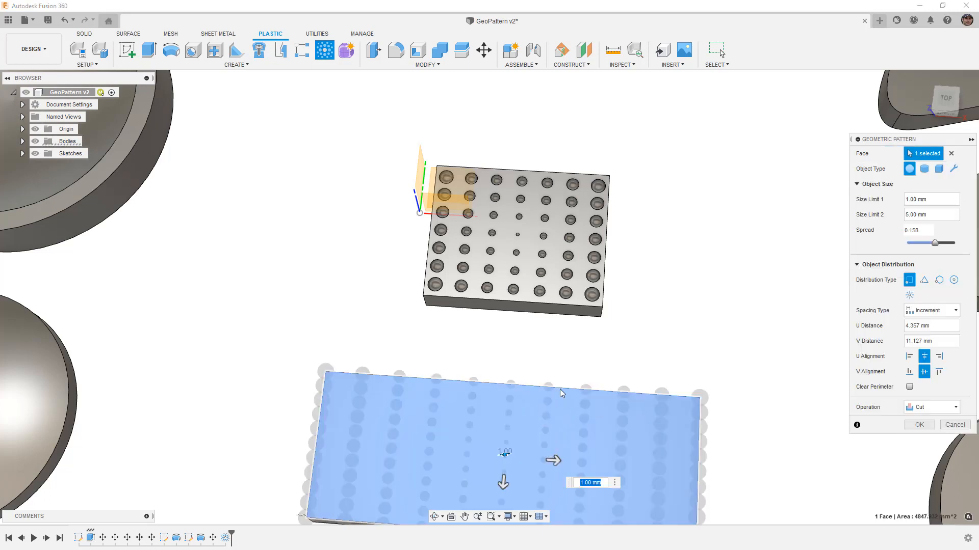
click(946, 98)
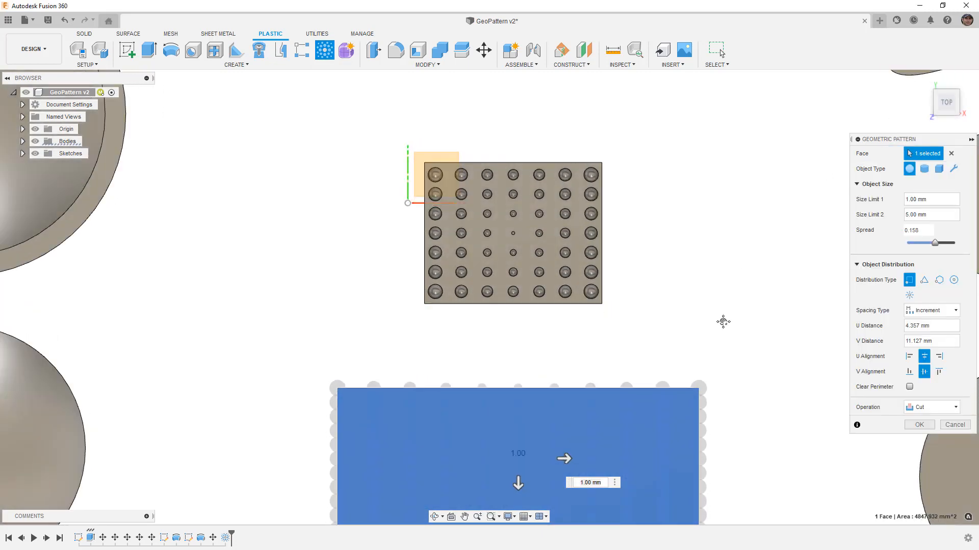
middle_drag(725, 325, 721, 148)
scroll(482, 266, up, 3)
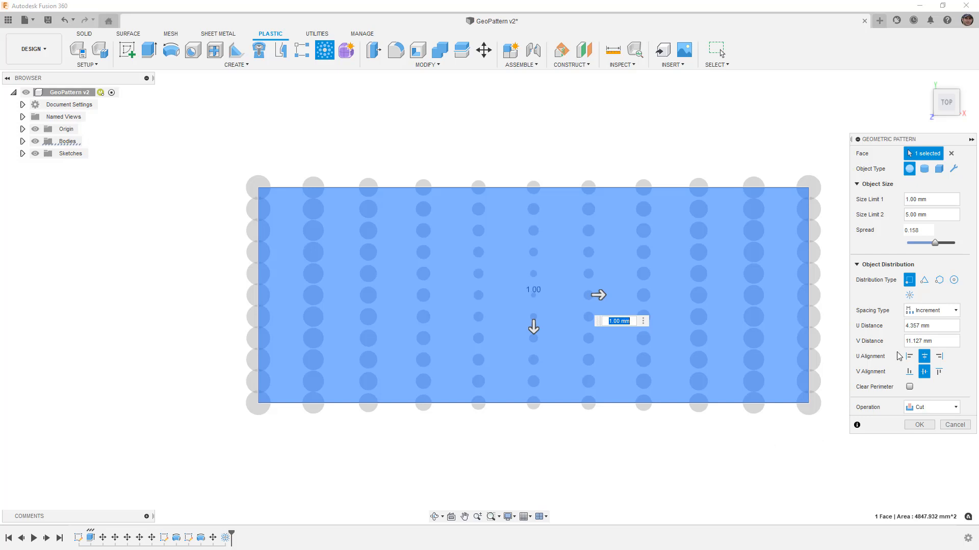
click(891, 330)
text(4)
key(Tab)
text(12)
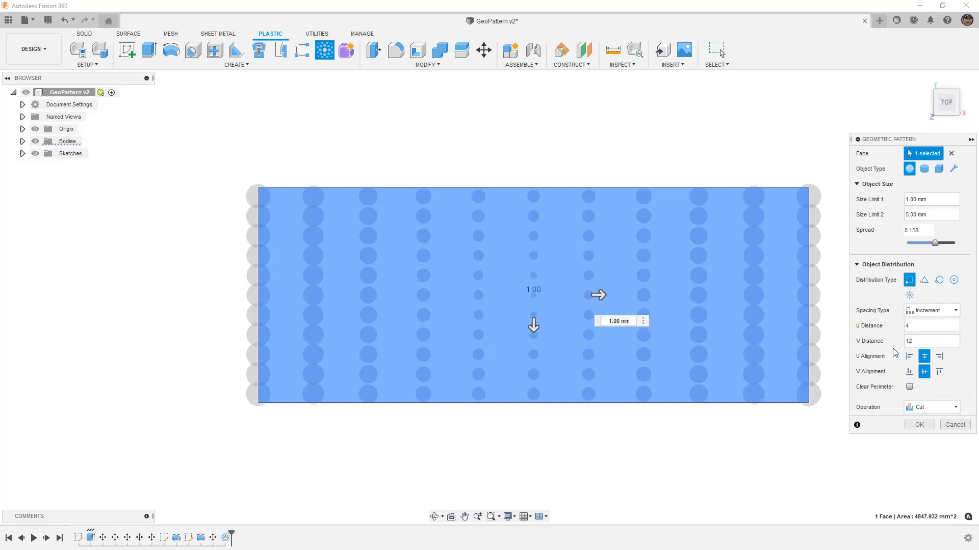
Set Size Limit 2 and the U Distance to 10 each, and complete the long block's sphere pattern
click(892, 216)
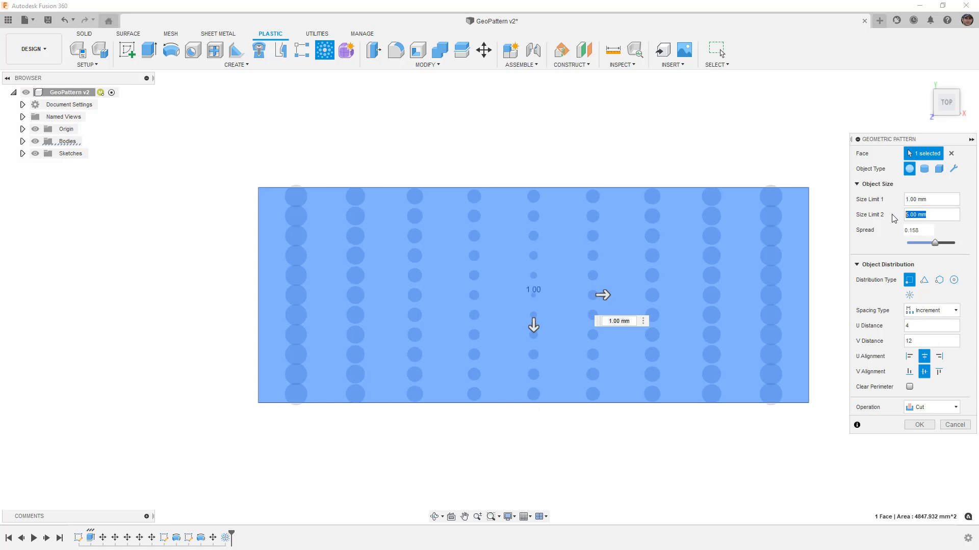
text(10)
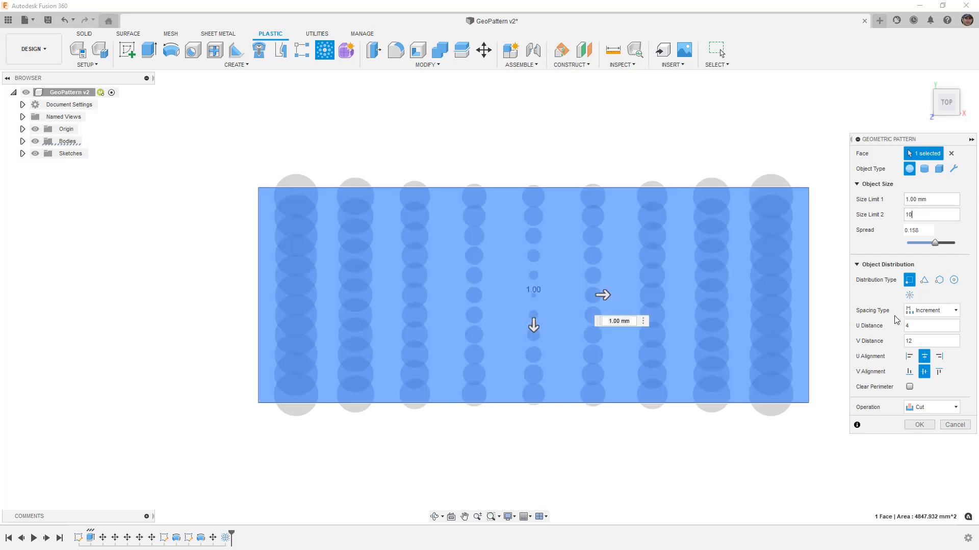
click(908, 326)
text(10)
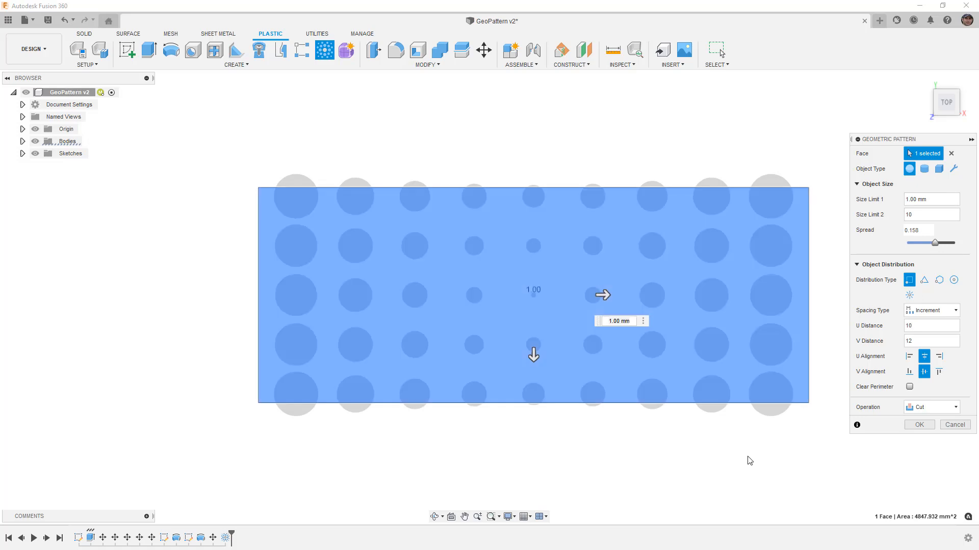
click(906, 285)
middle_drag(751, 422, 716, 410)
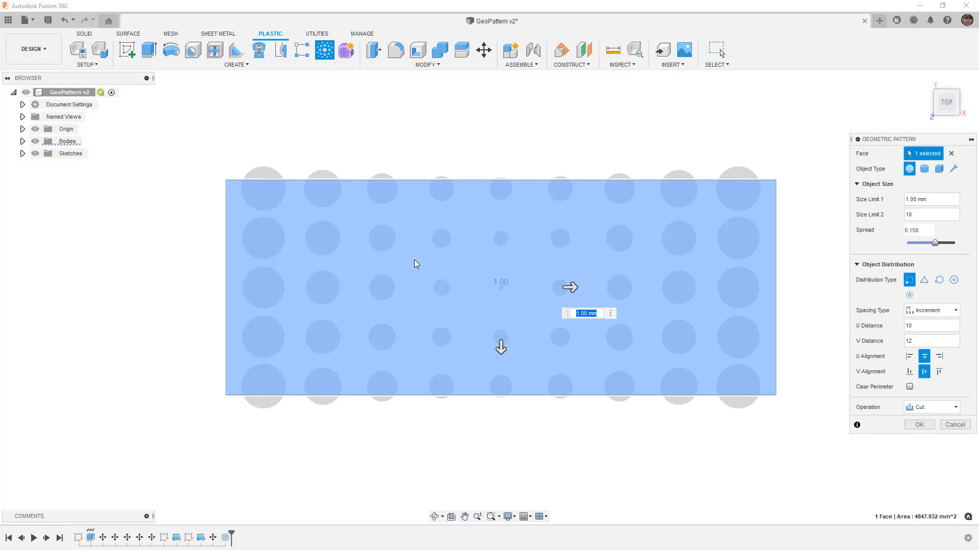
click(919, 425)
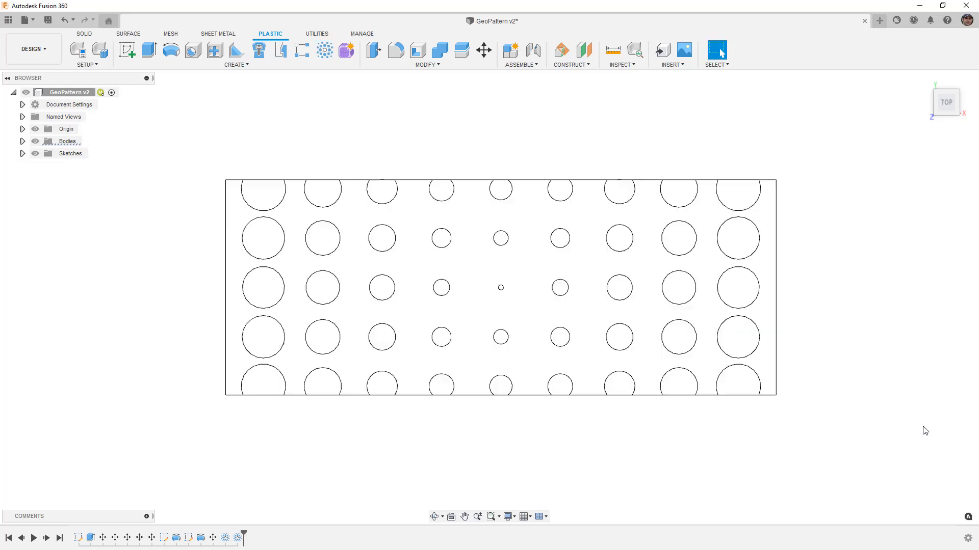
Examine the spheres cut along the long block's edges and survey the surrounding round, oval and freeform bodies
scroll(601, 337, down, 5)
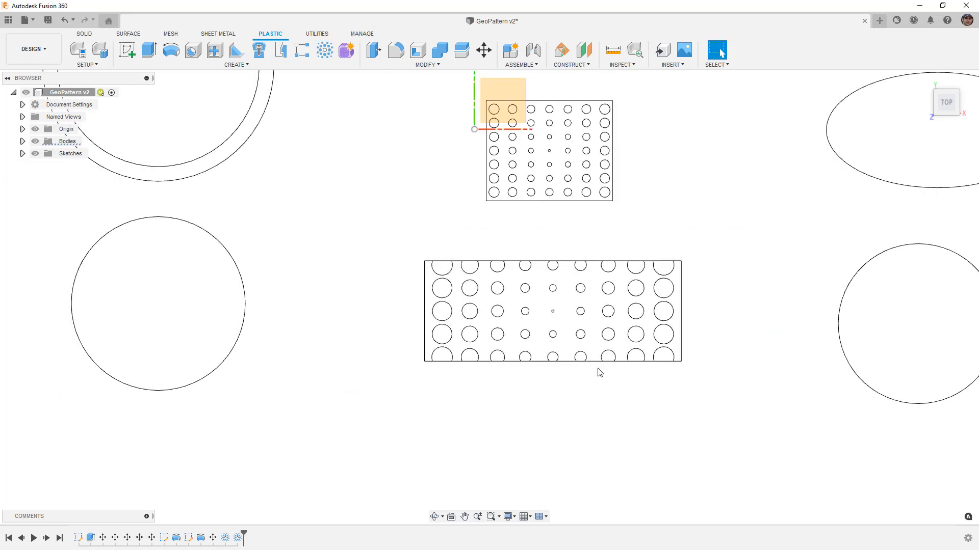
scroll(599, 372, down, 1)
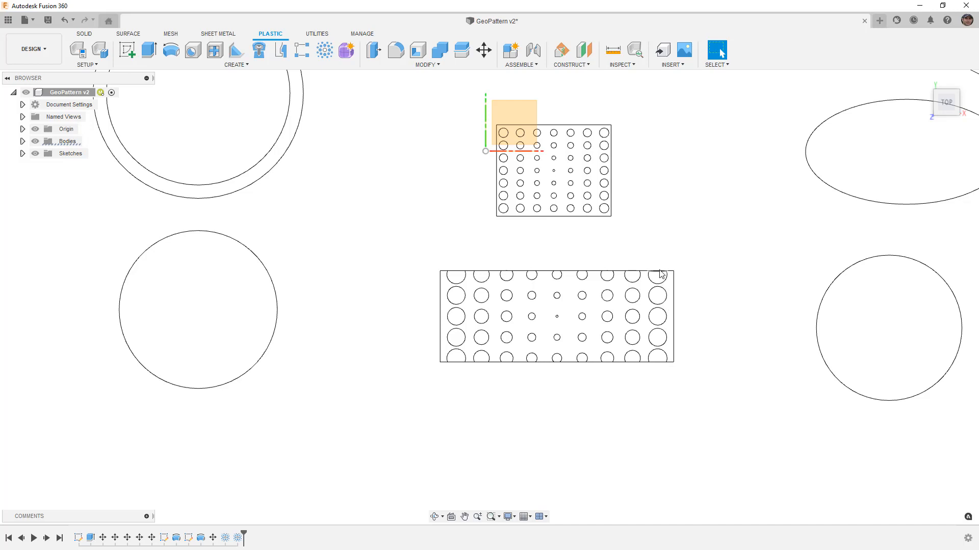
scroll(659, 270, up, 3)
scroll(660, 272, up, 1)
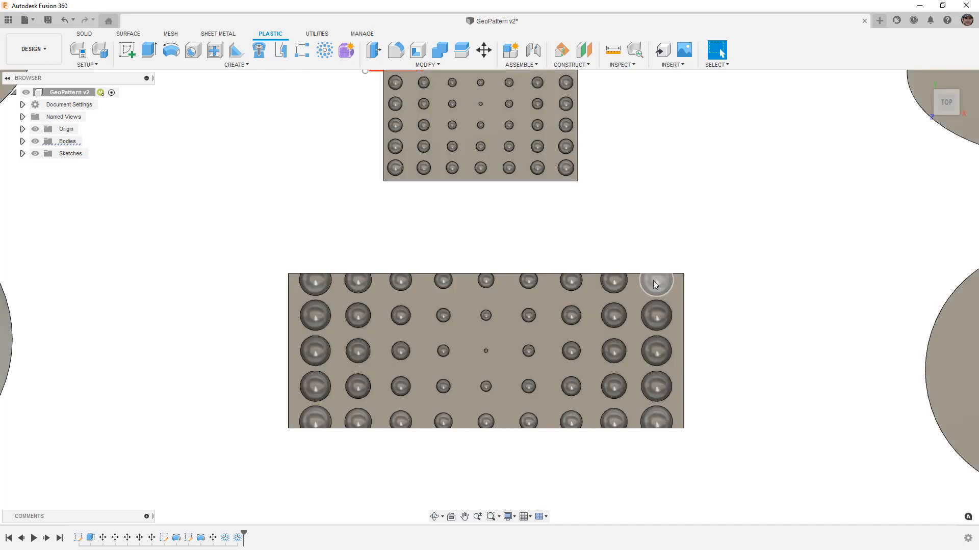
shift+middle_drag(653, 304, 828, 162)
scroll(507, 321, down, 5)
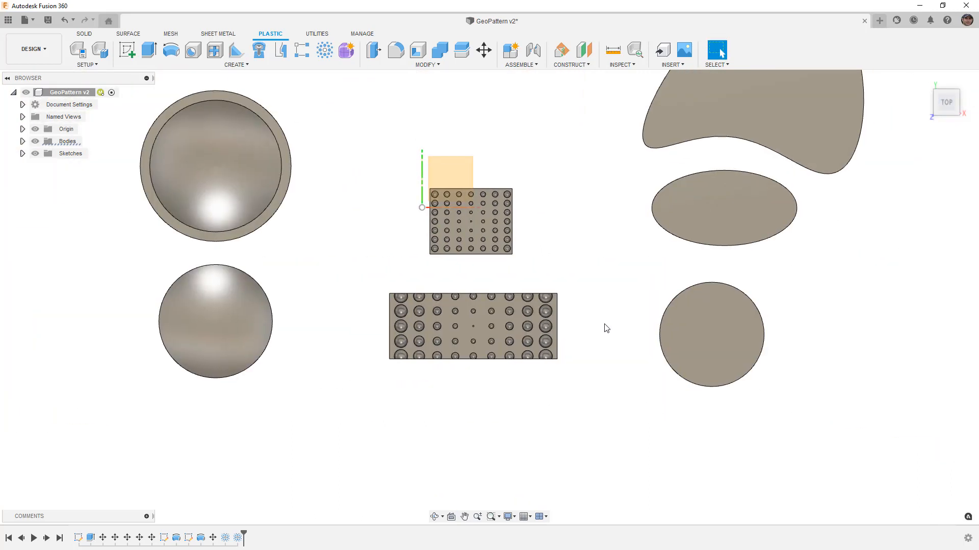
click(703, 334)
middle_drag(779, 191, 690, 261)
click(768, 297)
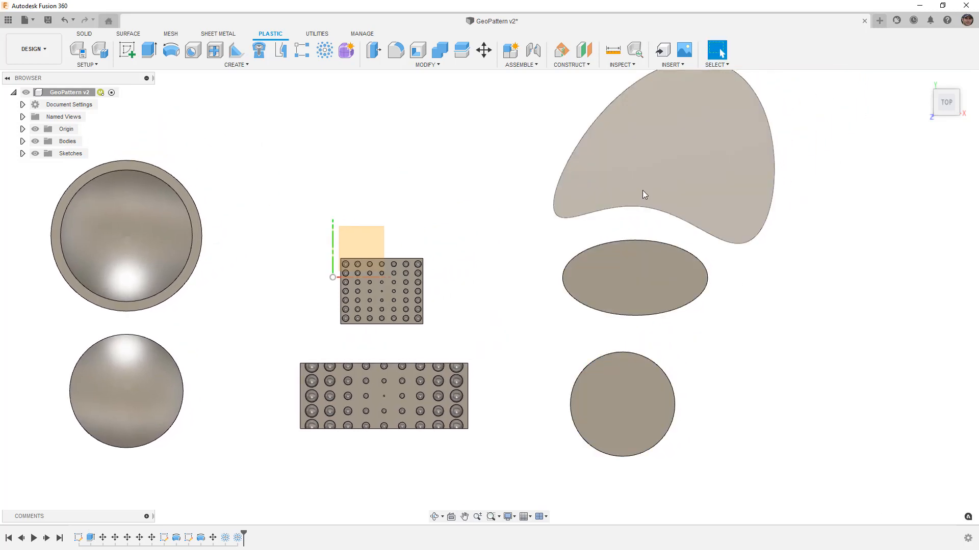
Start a Geometric Pattern of spheres on the top face of the flat circular disc below the ellipse
click(328, 55)
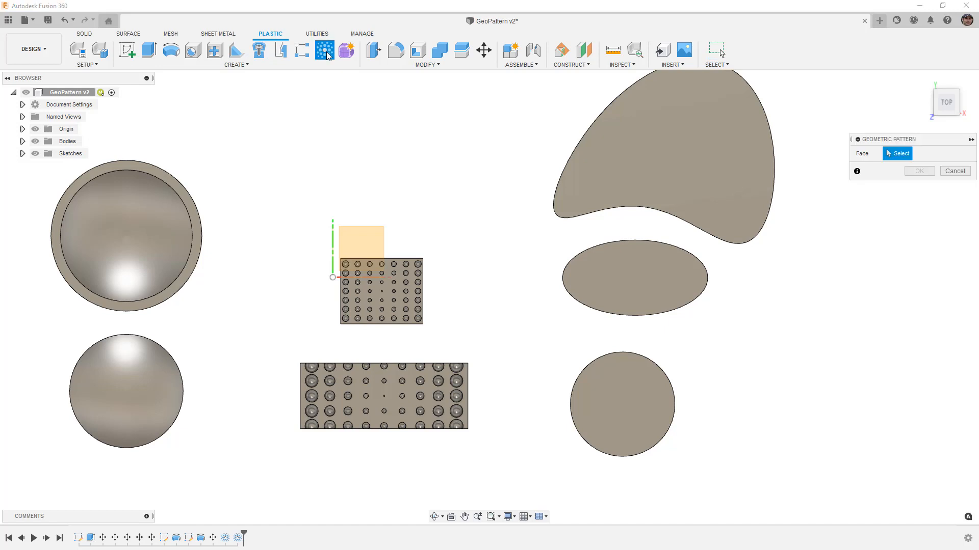
click(613, 383)
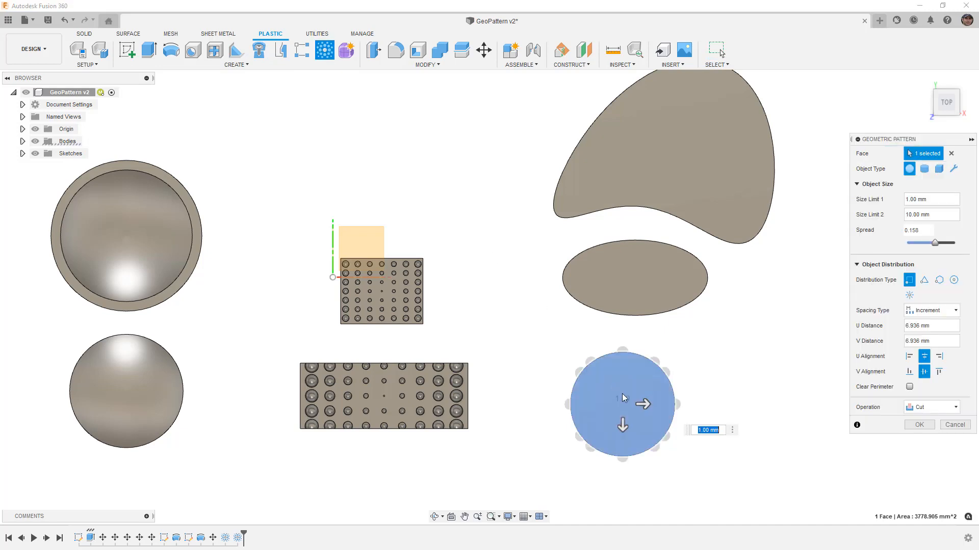
scroll(619, 389, up, 5)
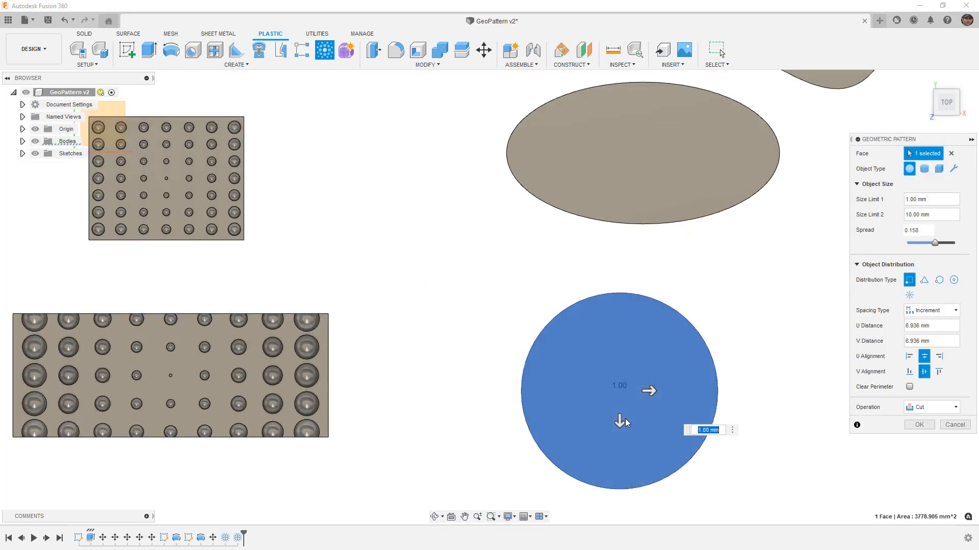
scroll(637, 401, up, 4)
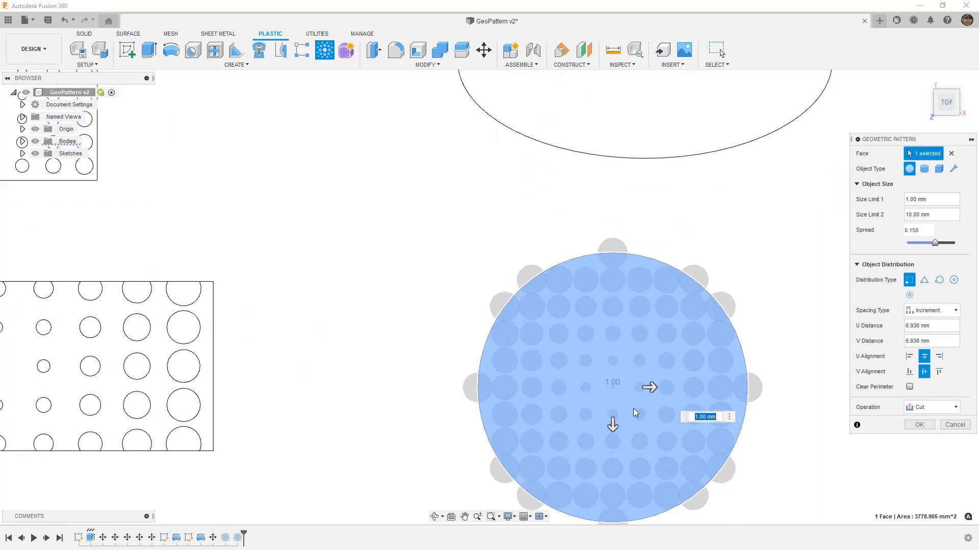
scroll(628, 366, down, 2)
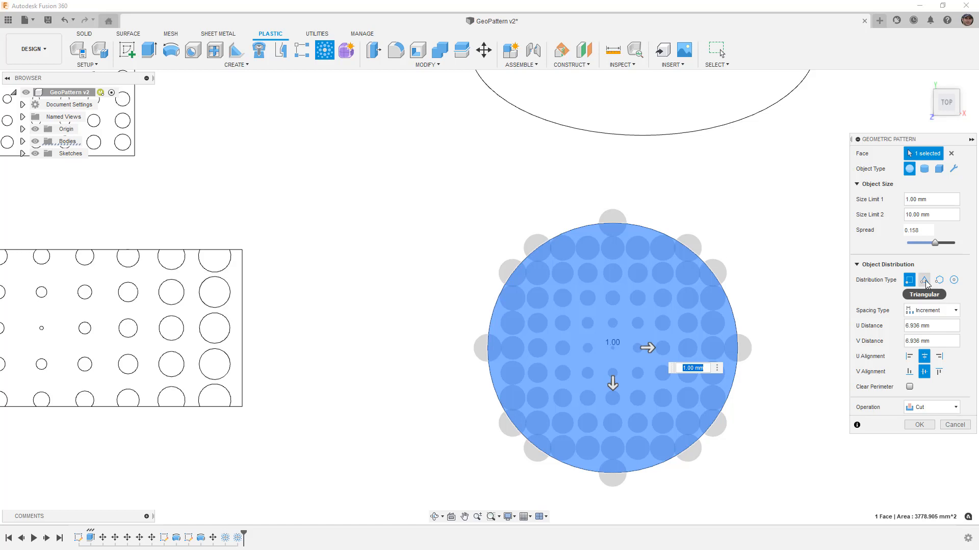
Try the Triangular and hexagonal distribution types on the disc, and switch the pattern to the circular distribution
click(924, 281)
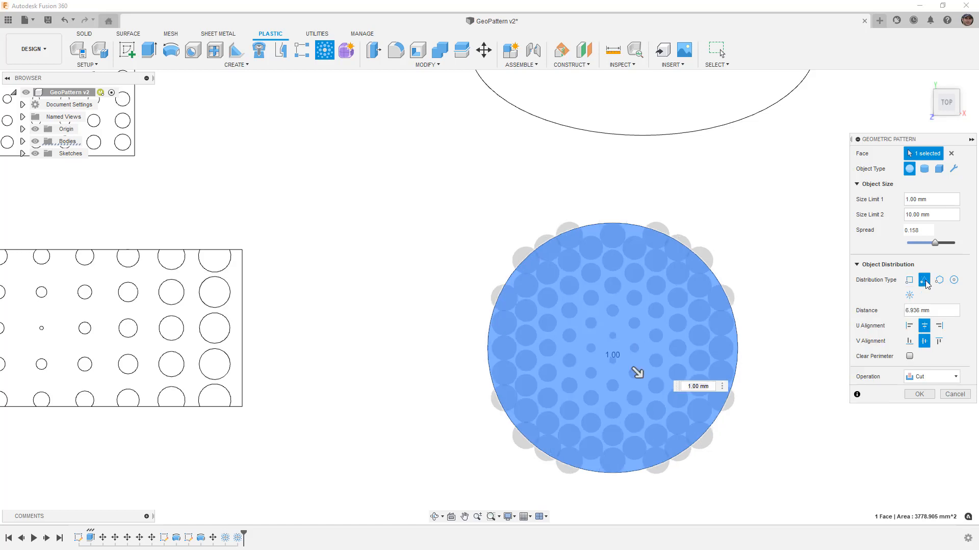
click(938, 281)
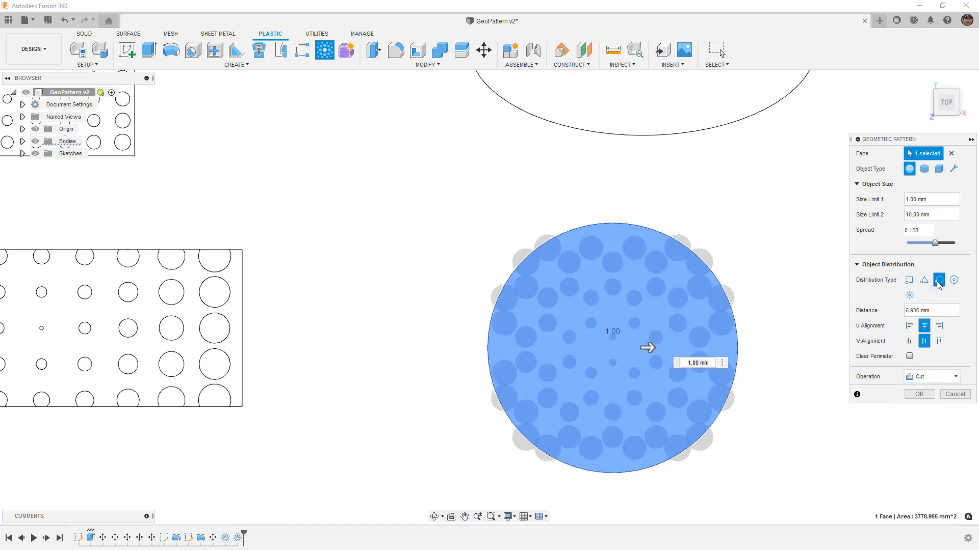
click(953, 281)
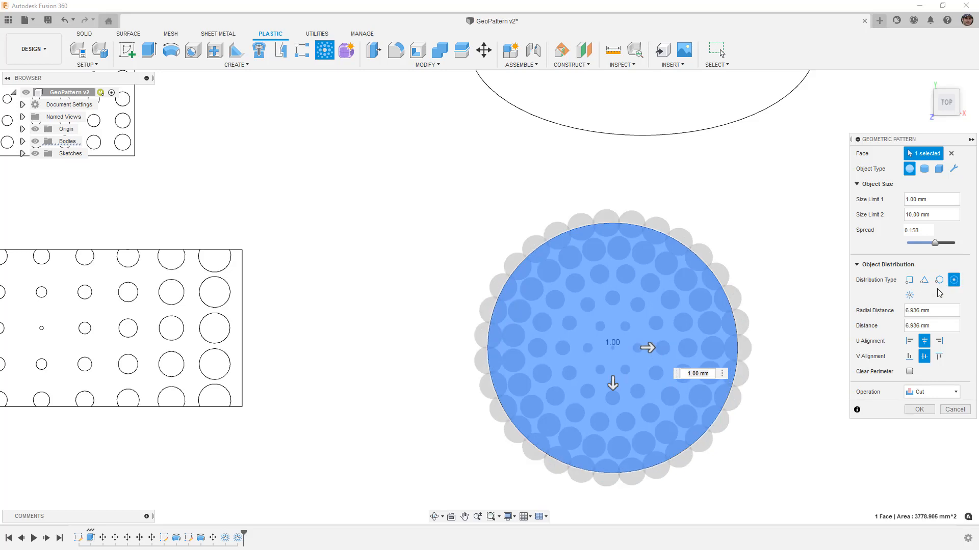
Compare the spoke-like radial, hexagonal and triangular distributions on the disc, and return the pattern to the circular distribution
click(909, 295)
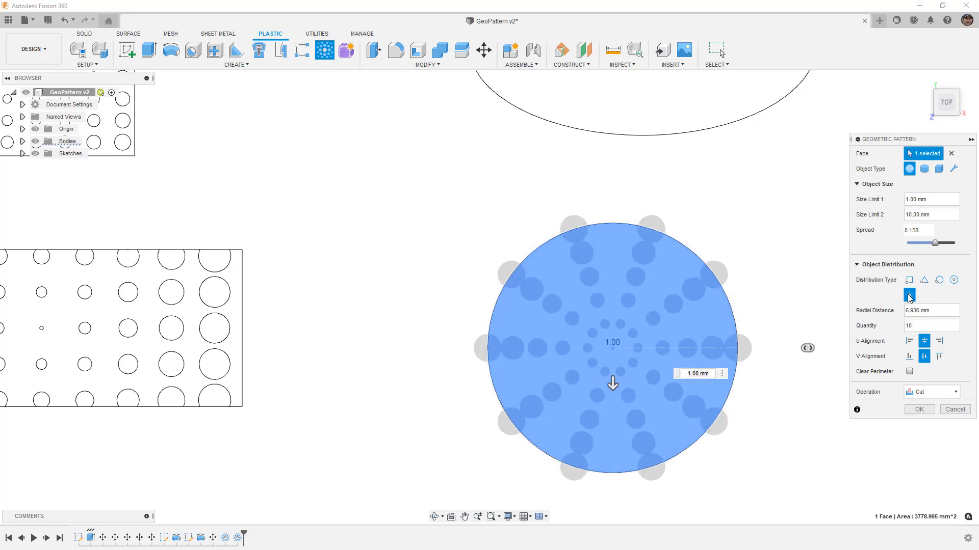
click(953, 281)
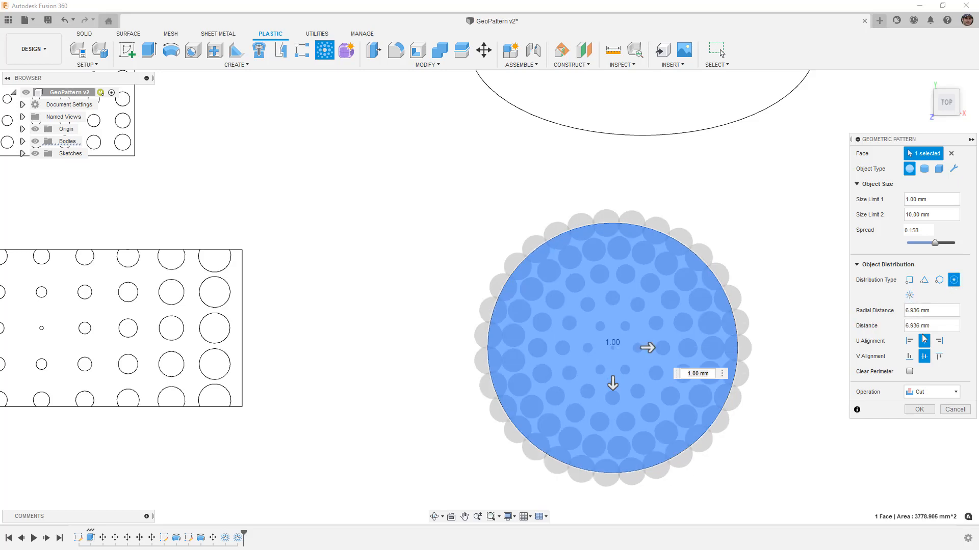
click(939, 281)
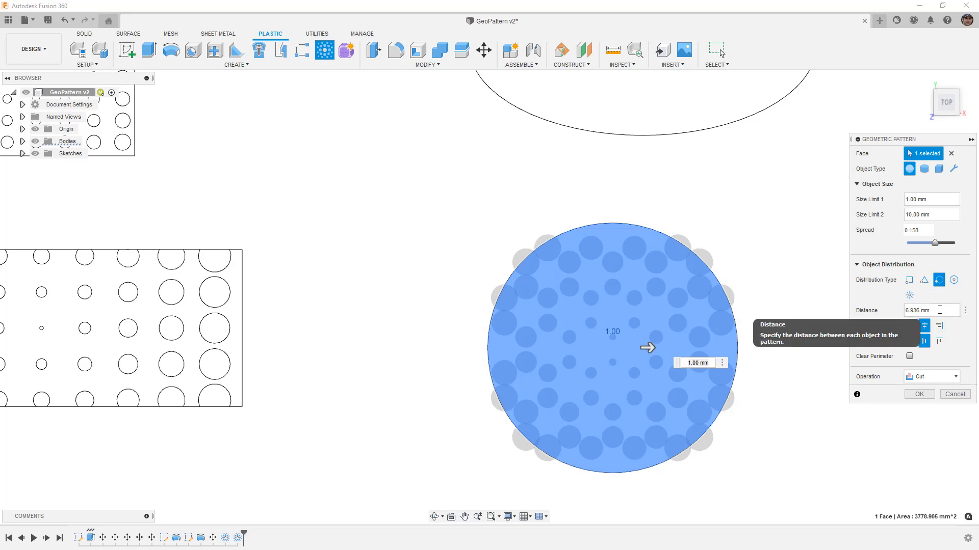
click(924, 280)
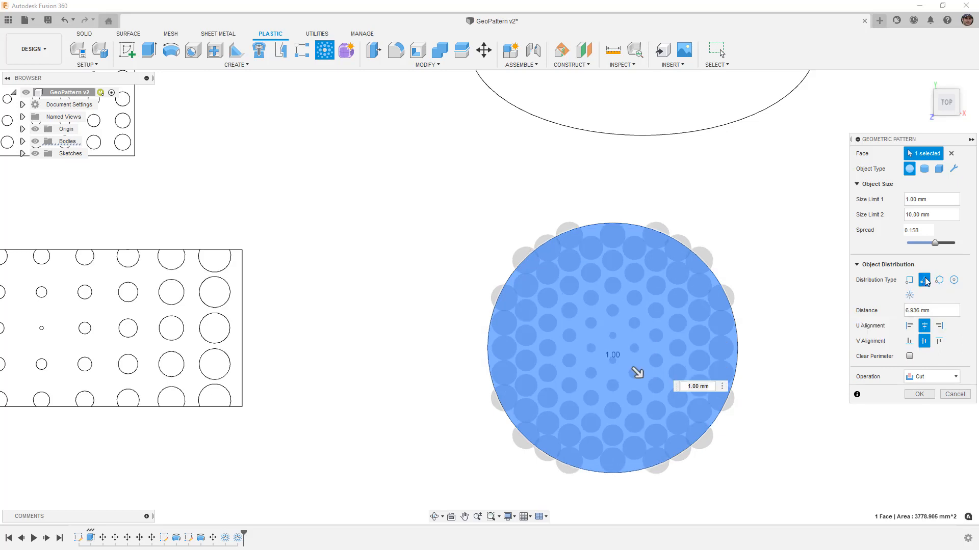
click(954, 279)
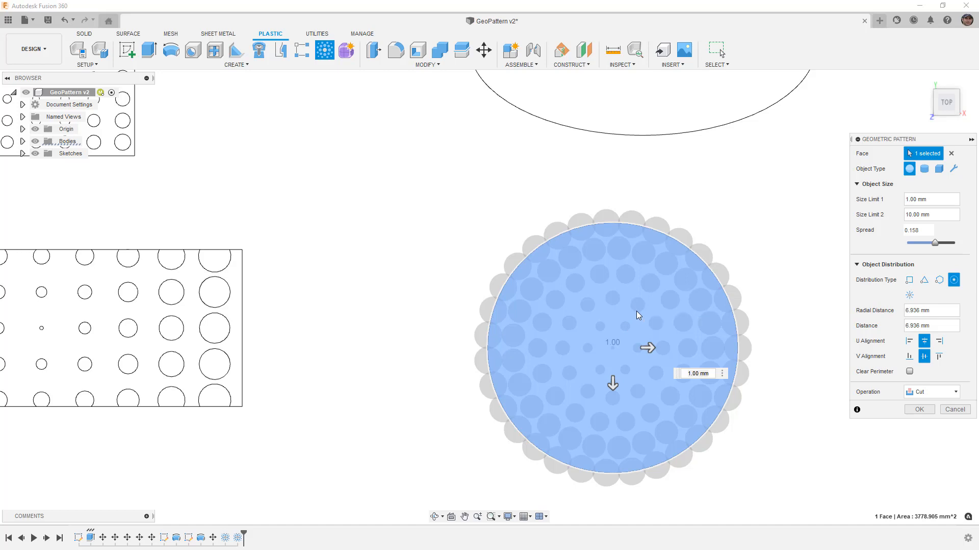
Enable Clear Perimeter on the disc's circular pattern, lower the Spread to about -0.453, and complete the sphere cut
click(909, 371)
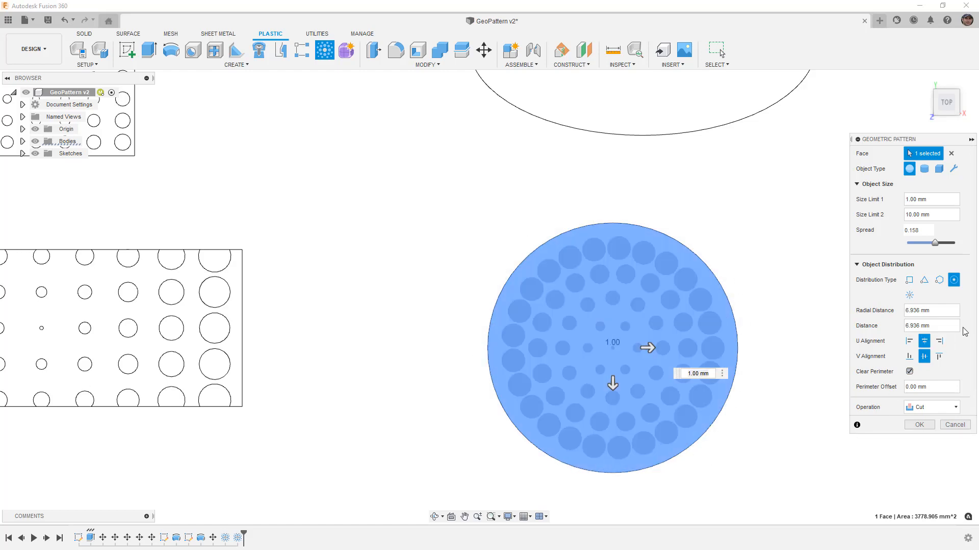
drag(931, 244, 921, 244)
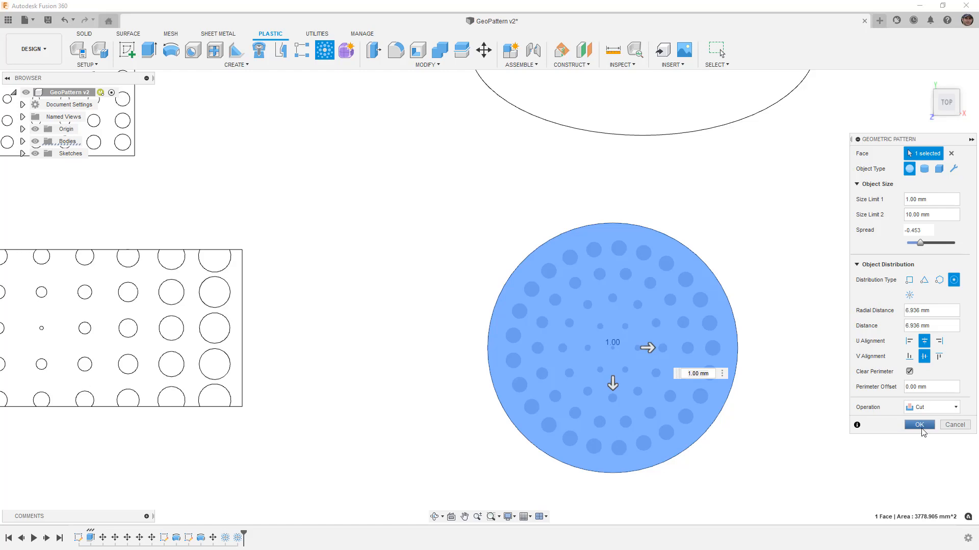
click(920, 427)
shift+middle_drag(760, 393, 773, 323)
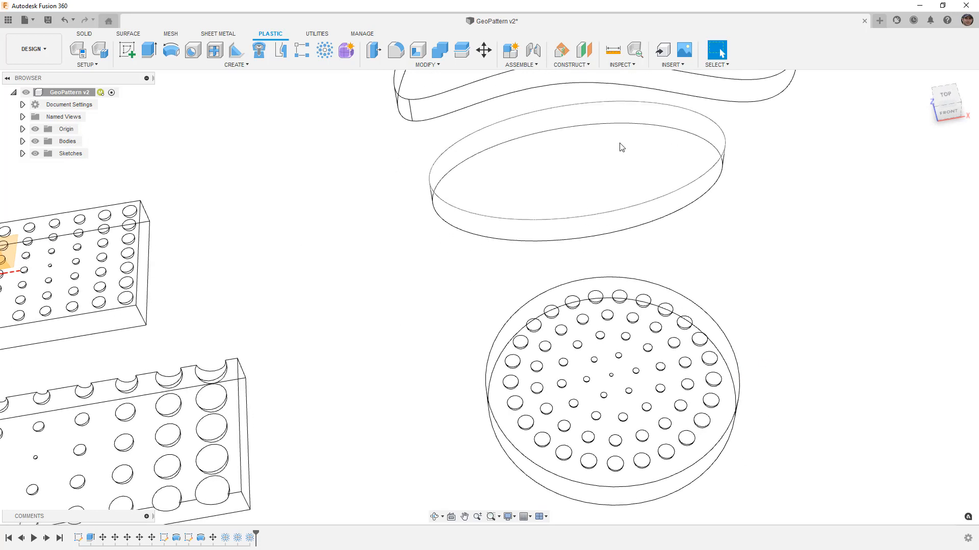
Start a Geometric Pattern of spheres on the ellipse's top face with Clear Perimeter turned off
click(945, 95)
middle_drag(865, 194, 776, 345)
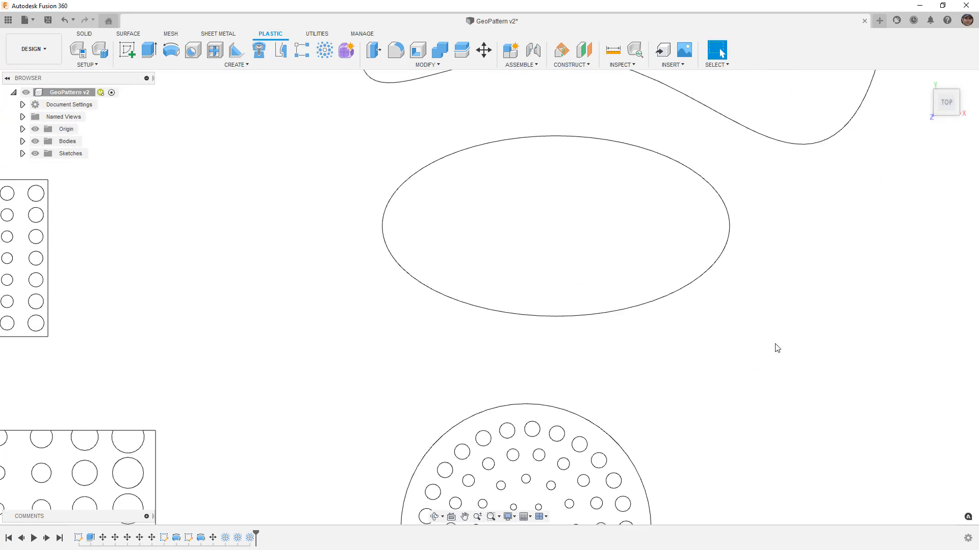
click(326, 51)
click(555, 248)
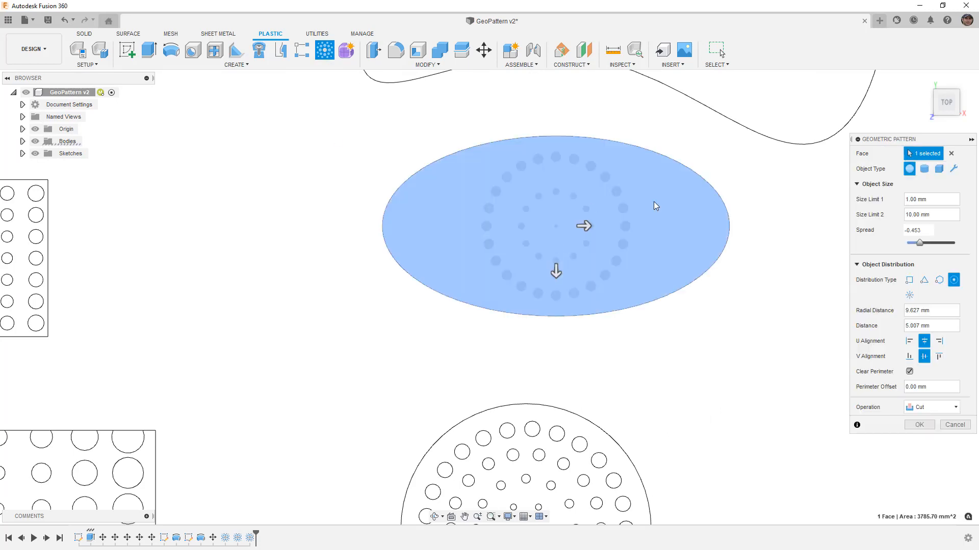
scroll(639, 215, up, 4)
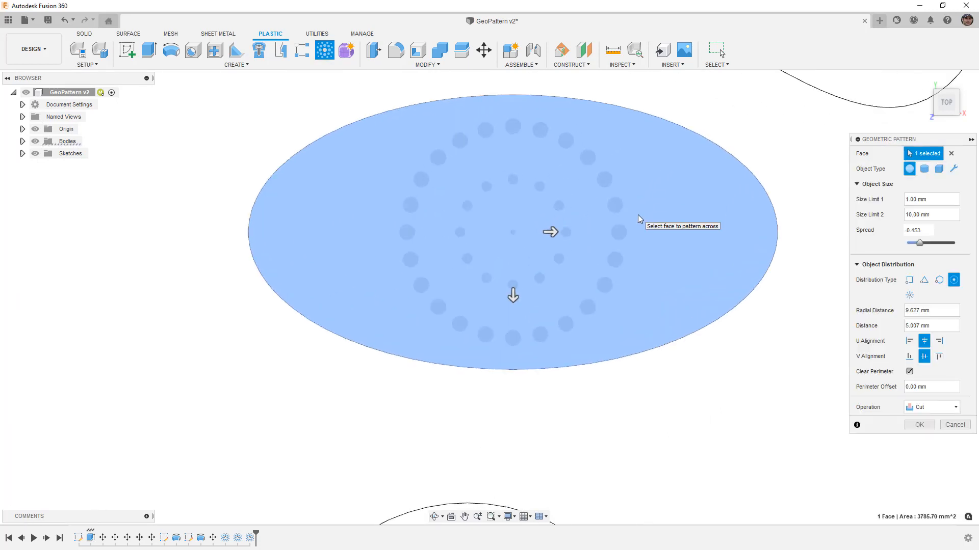
middle_drag(790, 153, 783, 205)
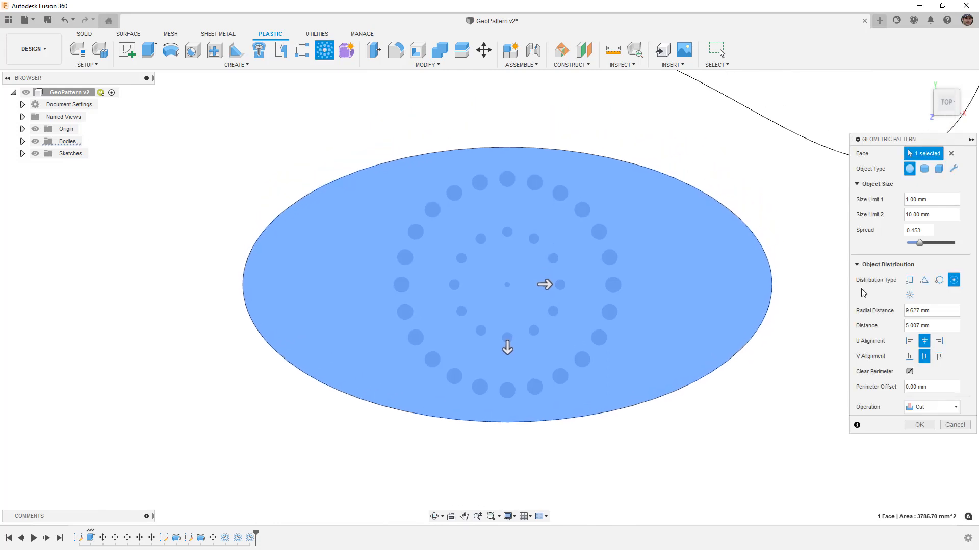
click(910, 371)
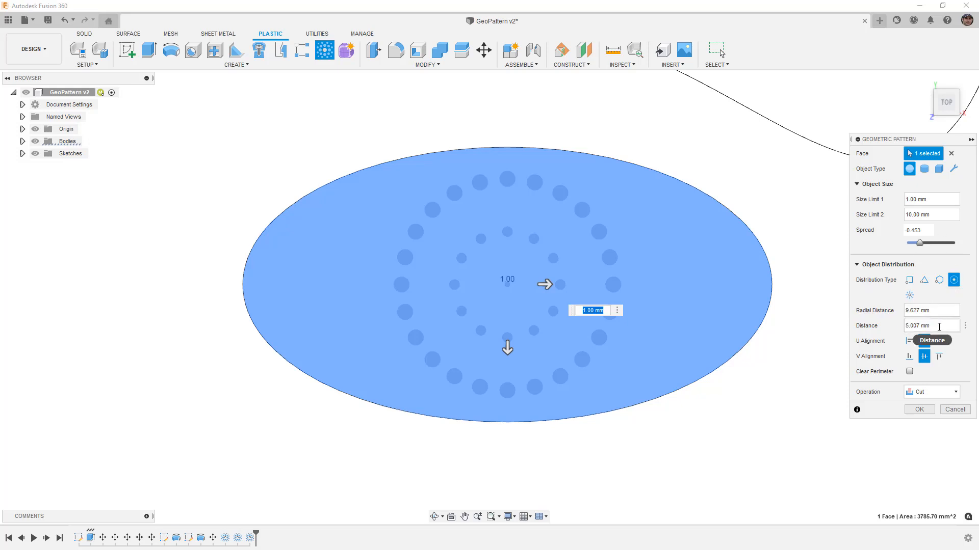
Try Radial Distance values of 10, 15 and 5 mm for the ellipse's circular sphere pattern
drag(937, 311, 895, 317)
text(10)
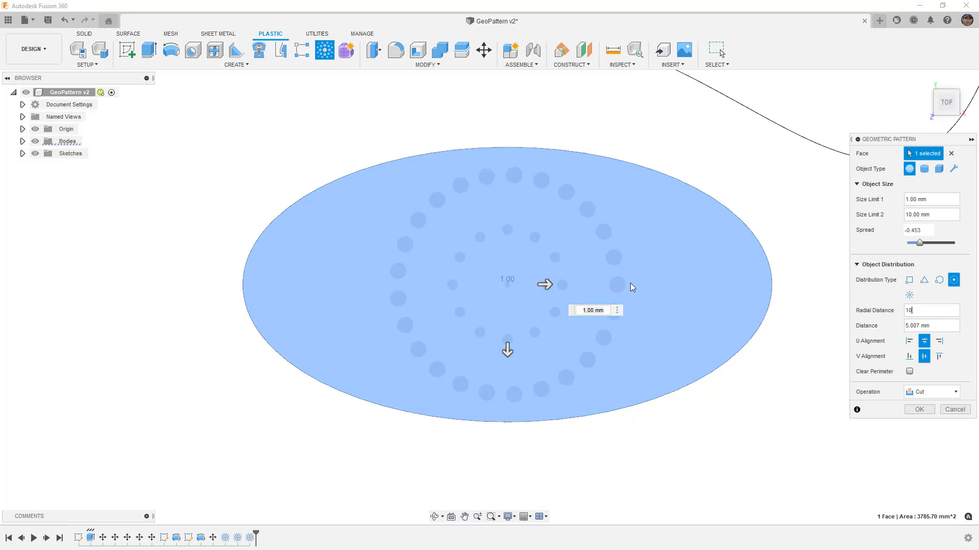
drag(937, 311, 899, 314)
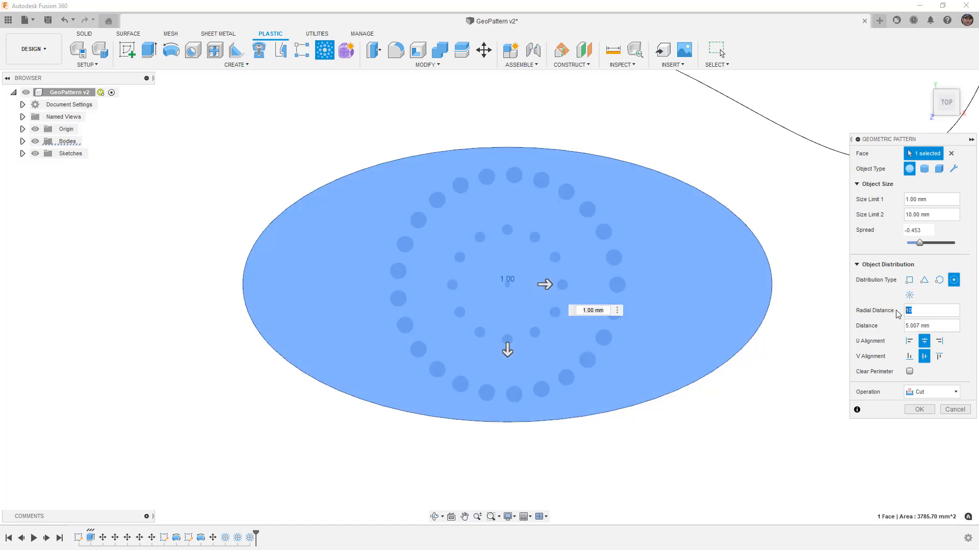
text(15)
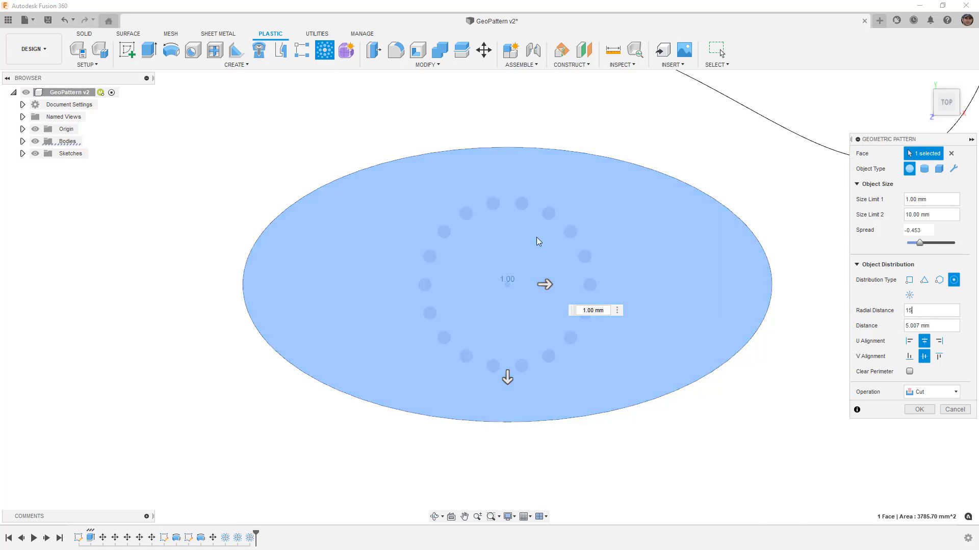
double_click(909, 310)
text(5)
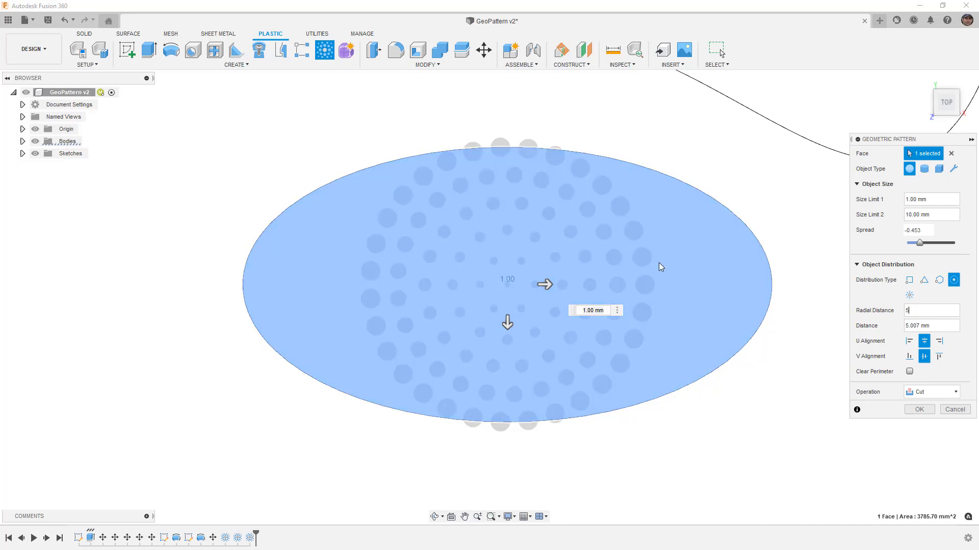
Tighten the rings of the ellipse's circular pattern by trying Radial Distance values of 4, 3 and 2 mm
double_click(905, 311)
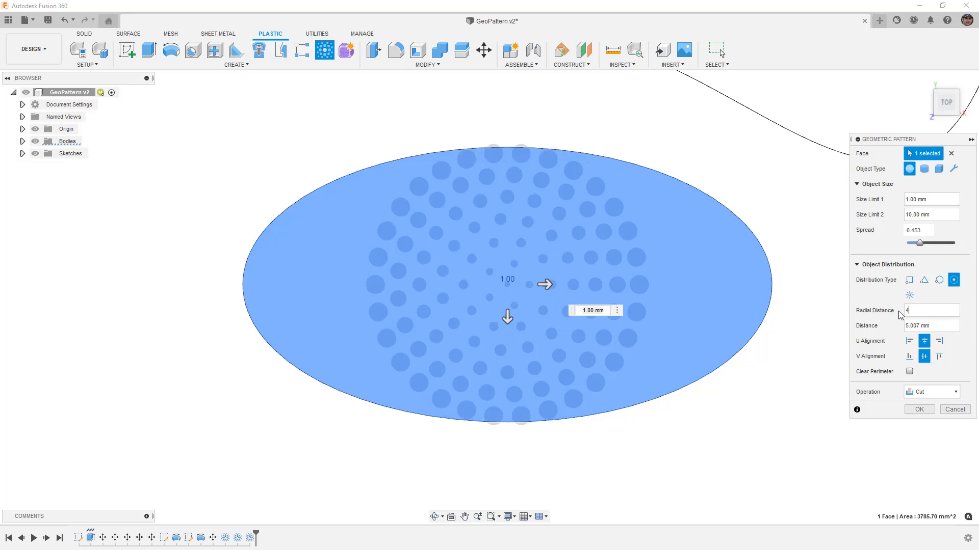
key(BackSpace)
text(3)
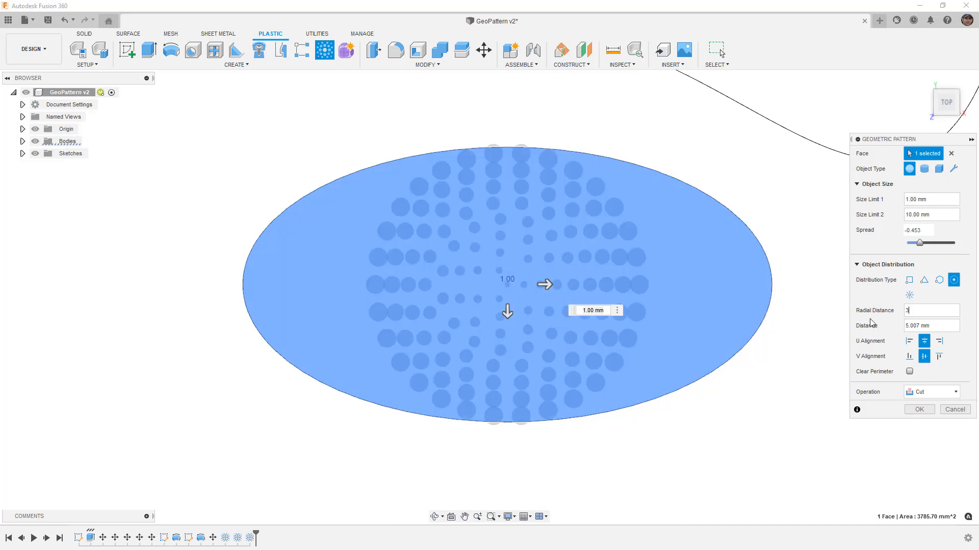
key(BackSpace)
text(2)
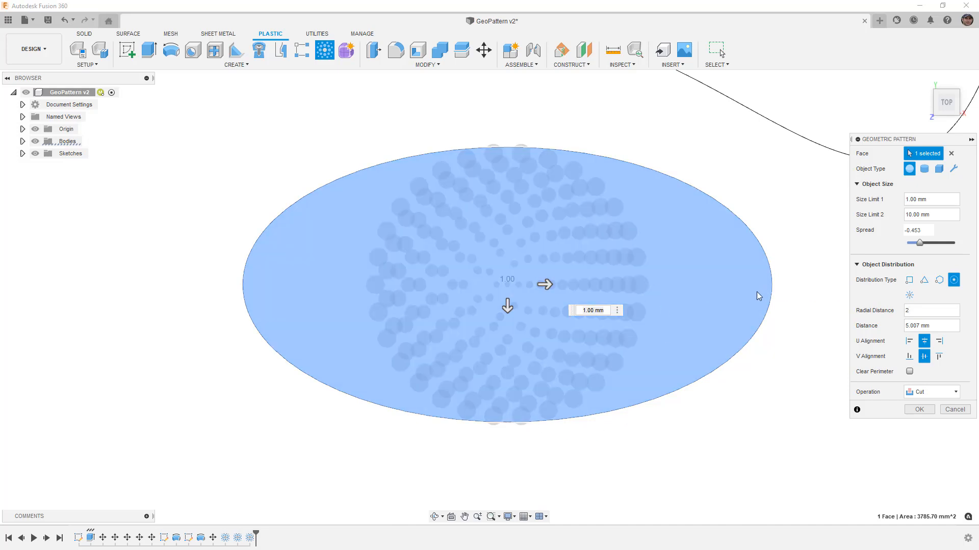
Try the rectangular distribution on the ellipse, and switch to the spoke-like radial distribution with a Radial Distance of 5 mm
click(909, 281)
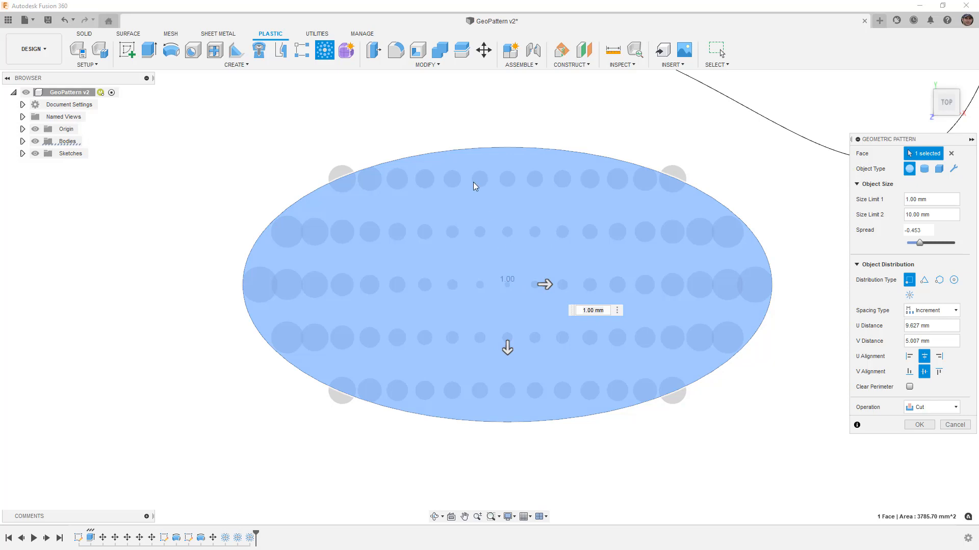
click(909, 294)
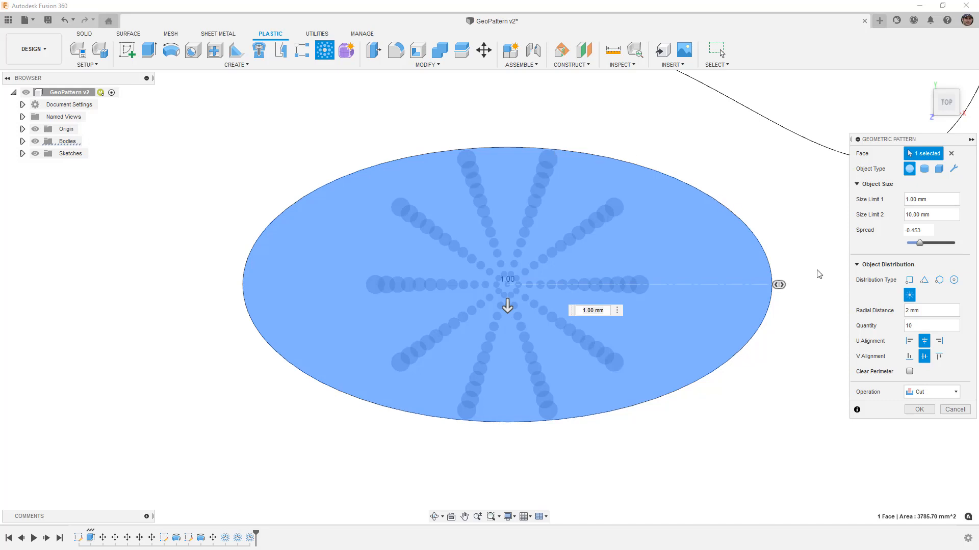
drag(927, 312, 900, 315)
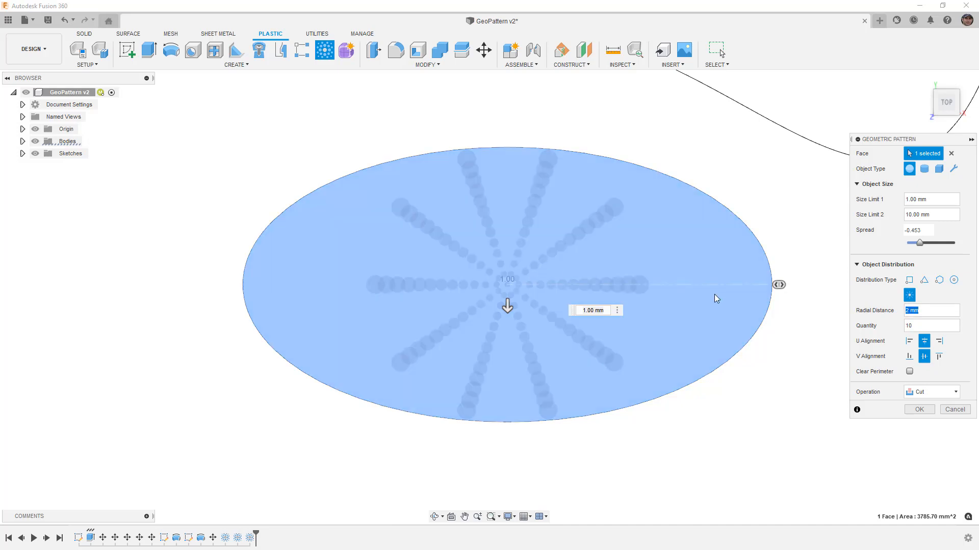
text(5)
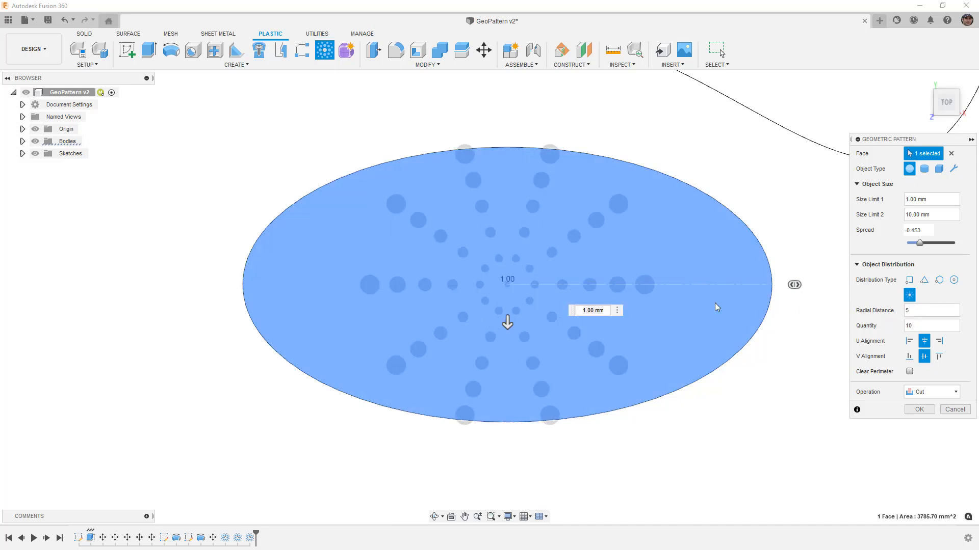
Try quantities of 20 and 40 spokes for the ellipse's radial pattern, and settle on a Quantity of 20
drag(920, 327, 896, 332)
text(20)
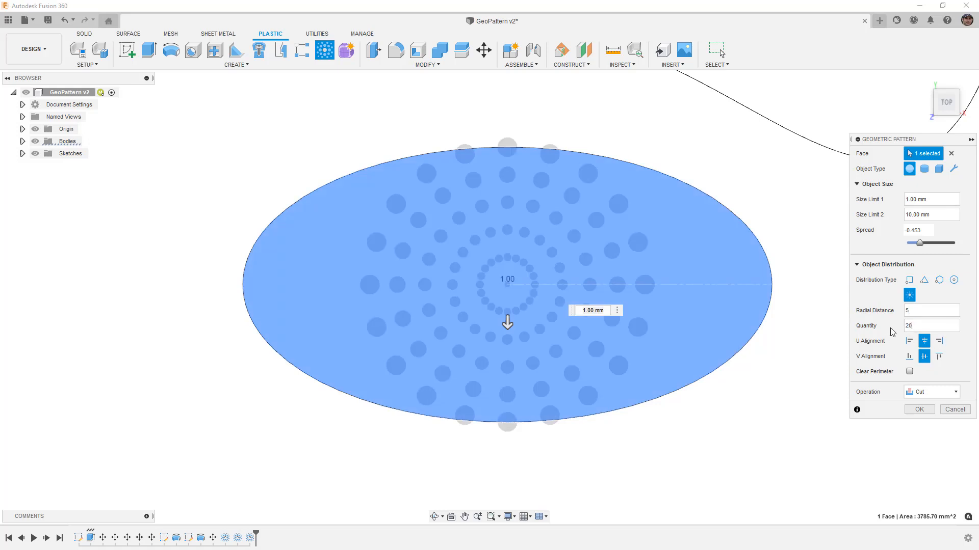
drag(909, 326, 893, 331)
text(4)
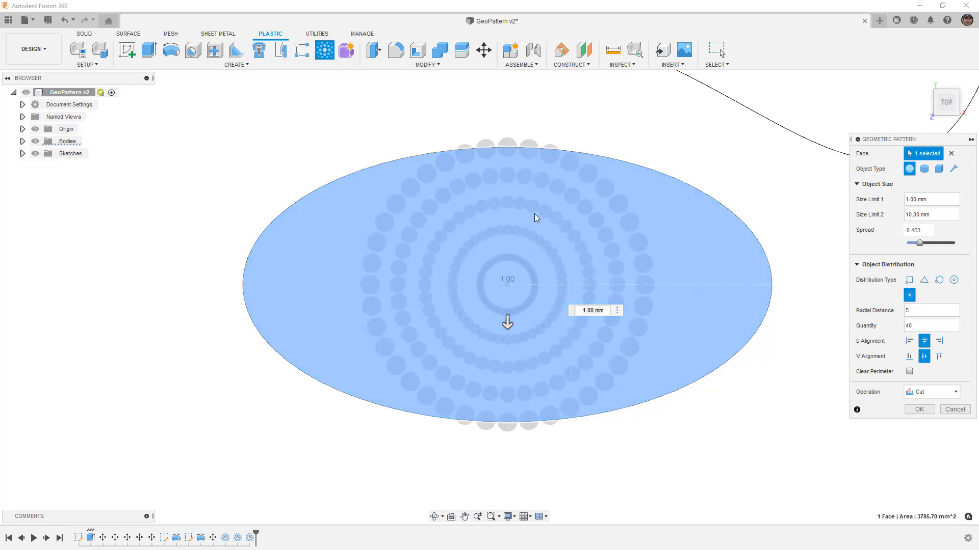
drag(910, 326, 898, 329)
text(20)
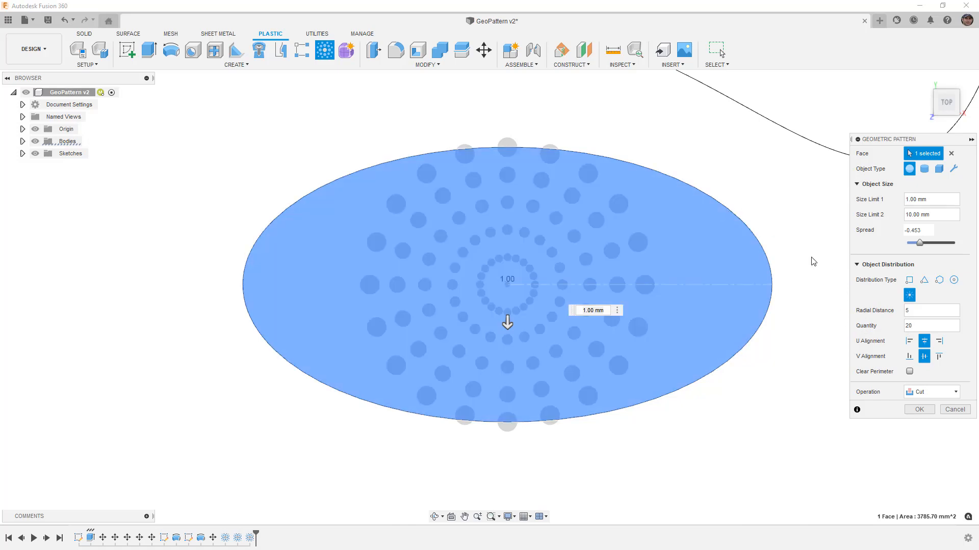
Compare the hexagonal, triangular, rectangular and circular distributions on the ellipse, and return to the radial spoke distribution
click(944, 283)
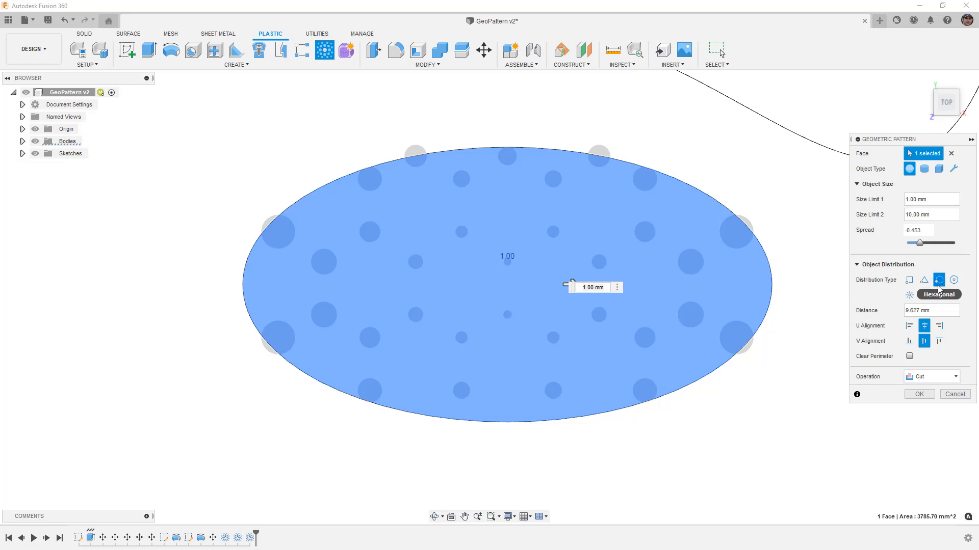
click(925, 283)
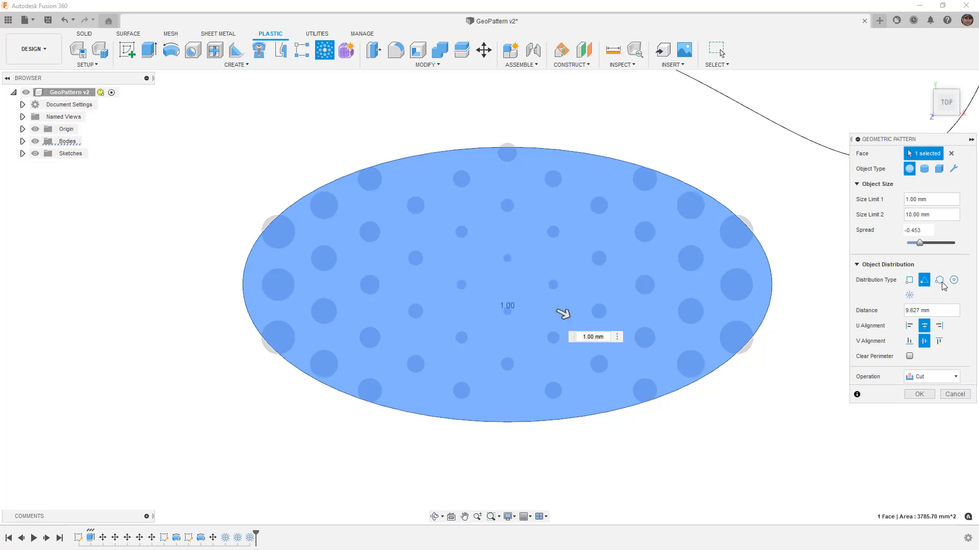
click(909, 281)
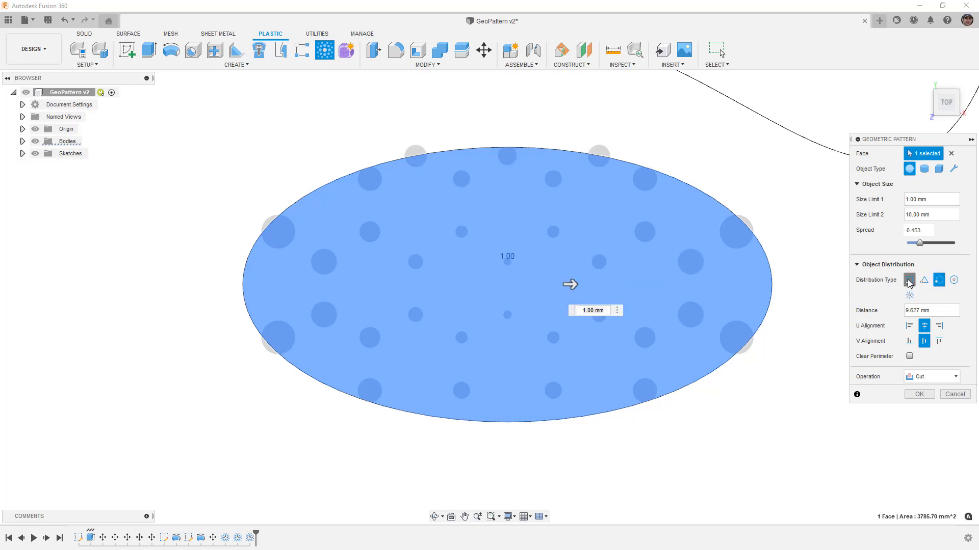
click(954, 280)
click(909, 296)
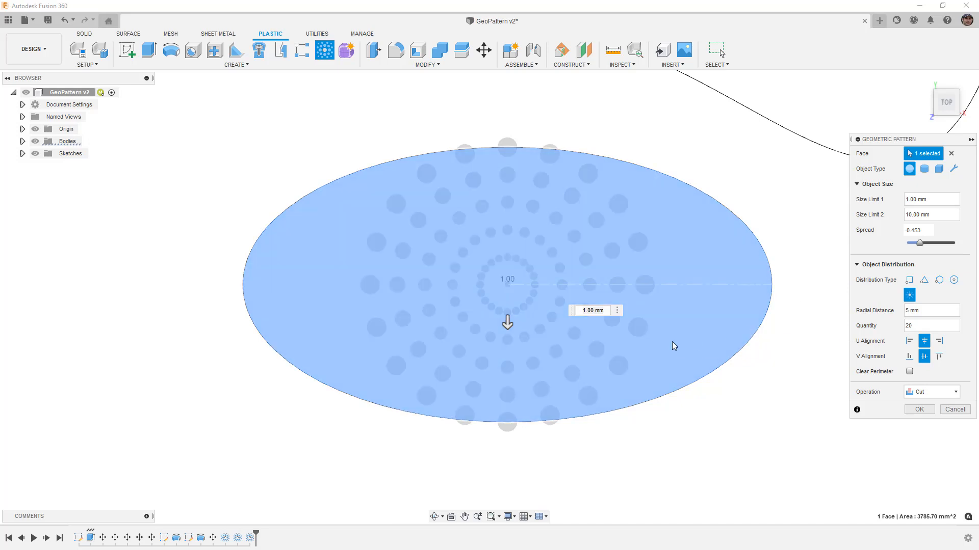
Set the operation of the ellipse's sphere pattern to New Body
scroll(671, 341, down, 1)
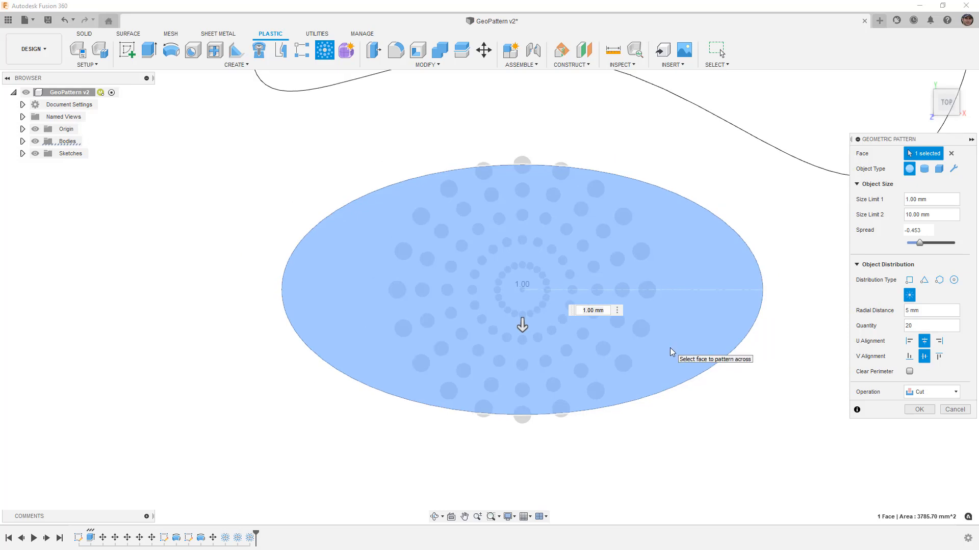
scroll(654, 347, down, 3)
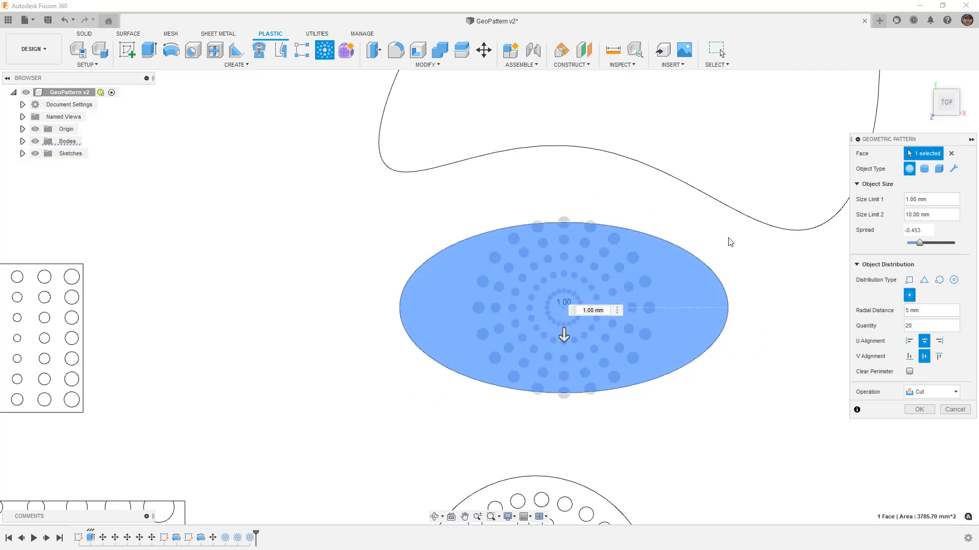
click(936, 393)
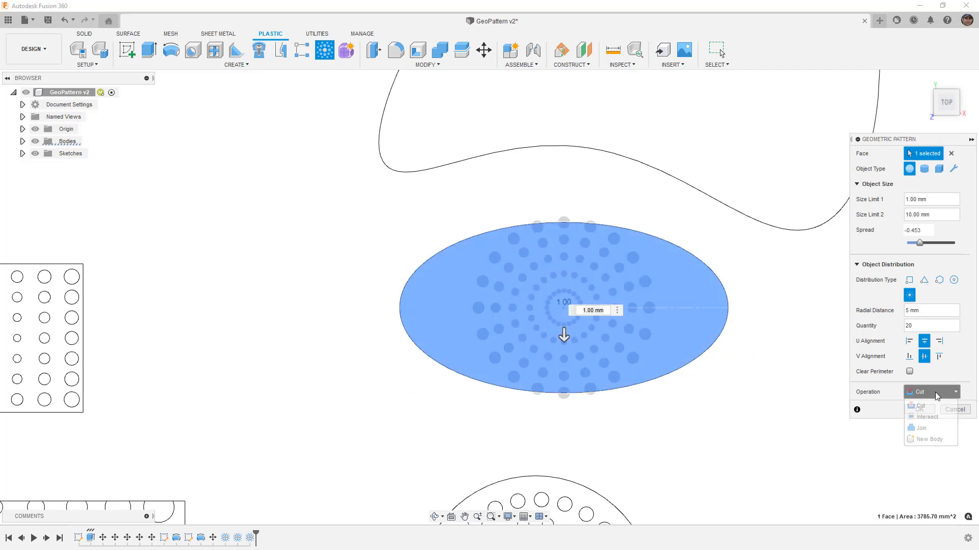
click(930, 440)
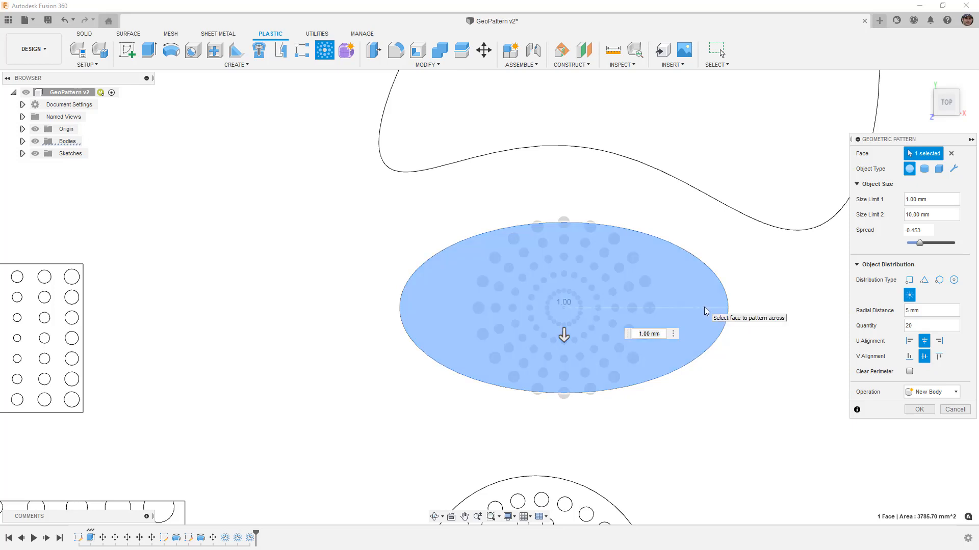
Finish the ellipse's radial sphere pattern and examine the resulting spheres from several angles
click(926, 410)
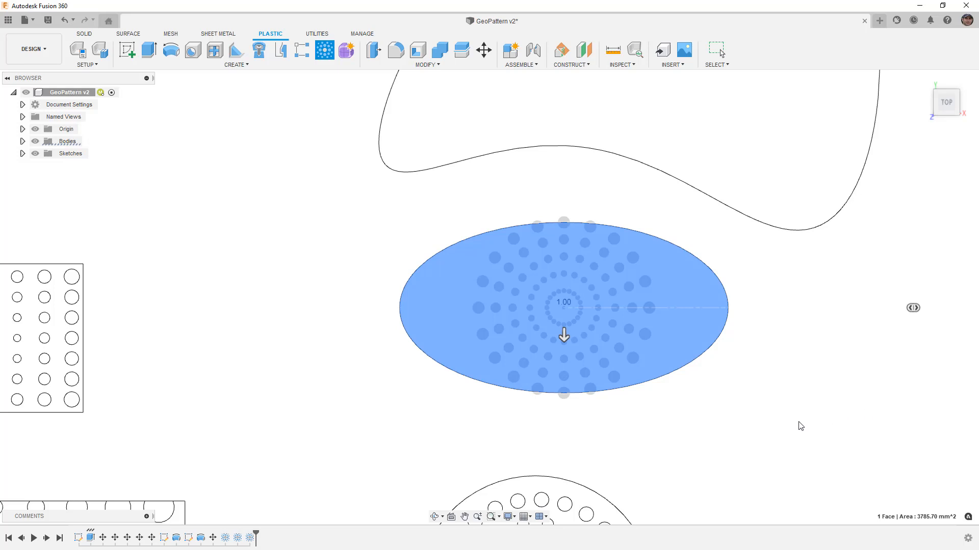
shift+middle_drag(672, 384, 630, 363)
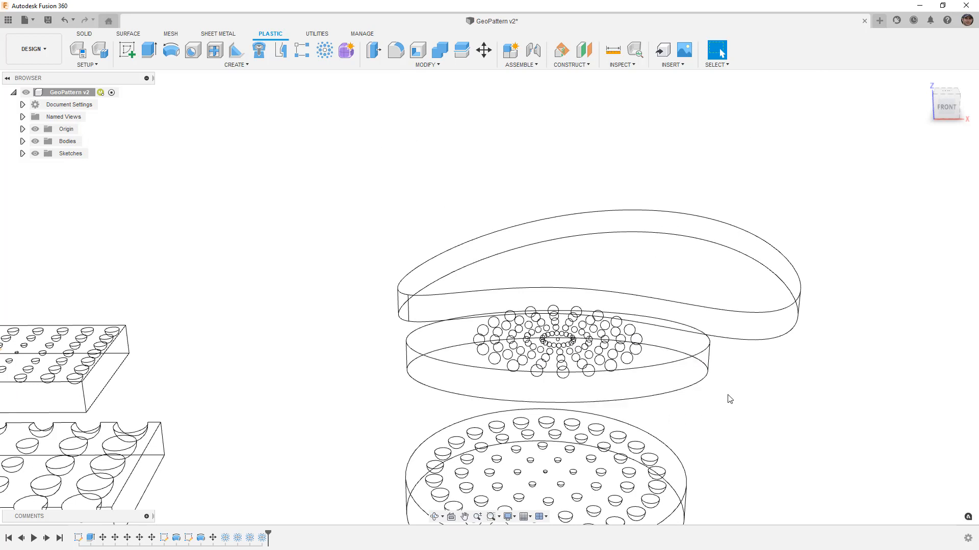
shift+middle_drag(730, 383, 640, 343)
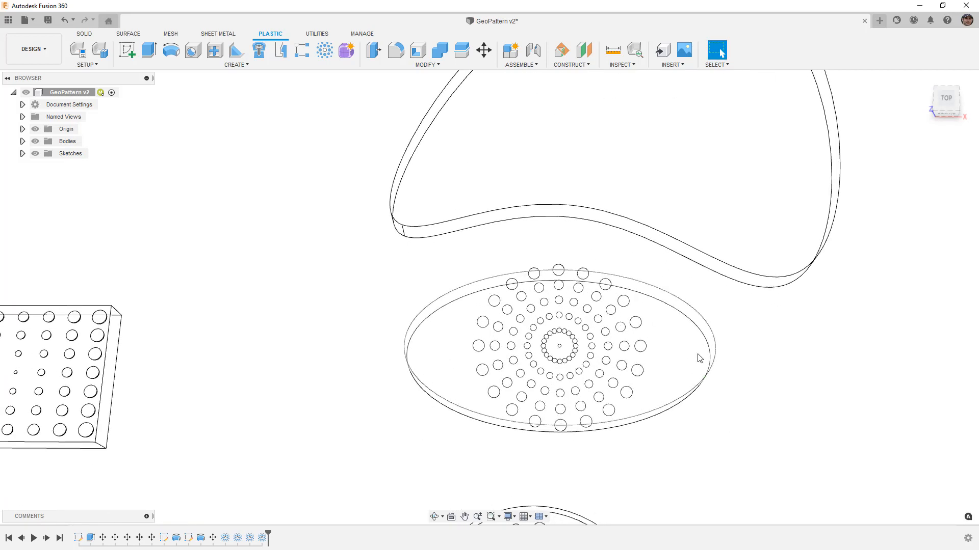
shift+middle_drag(718, 372, 753, 378)
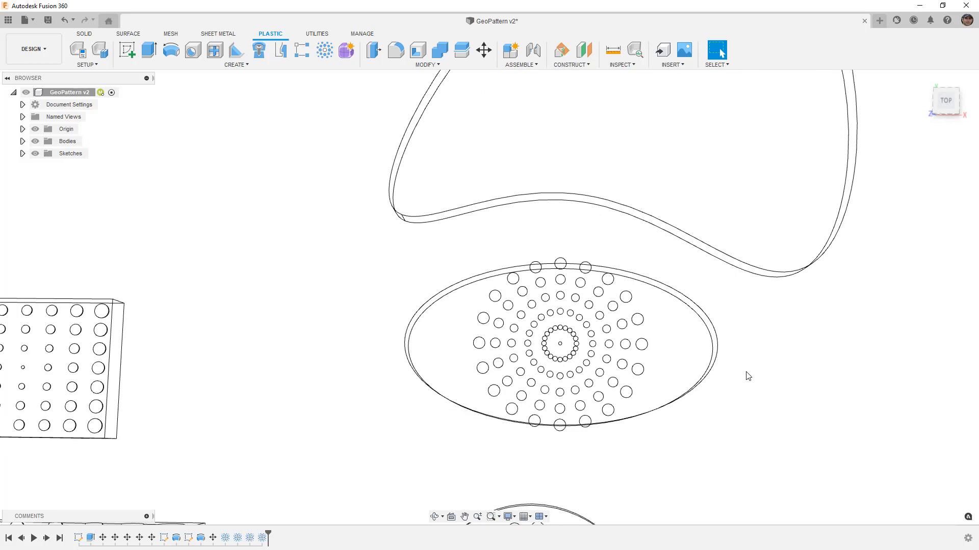
Start a geometric sphere pattern on the top face of the bean-shaped body, with a Quantity of 25
click(949, 101)
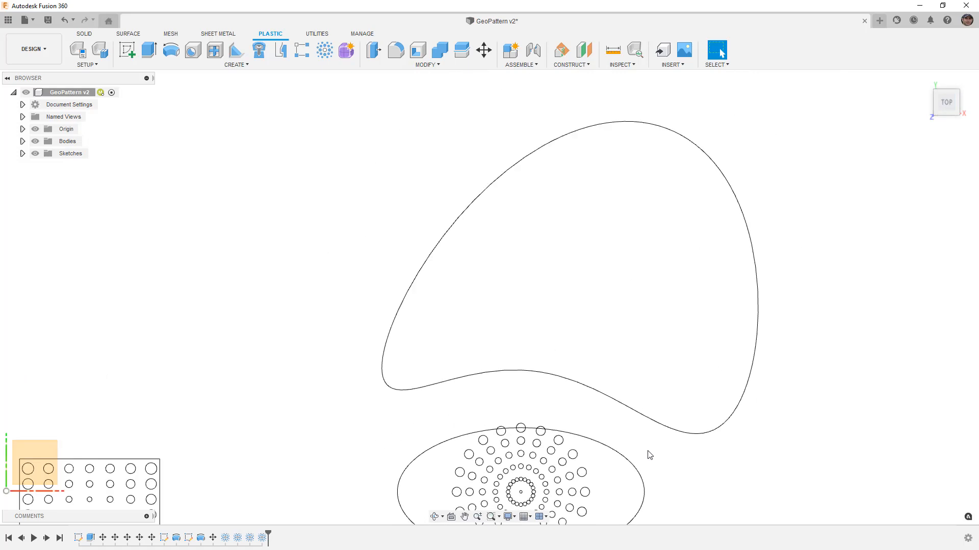
click(326, 51)
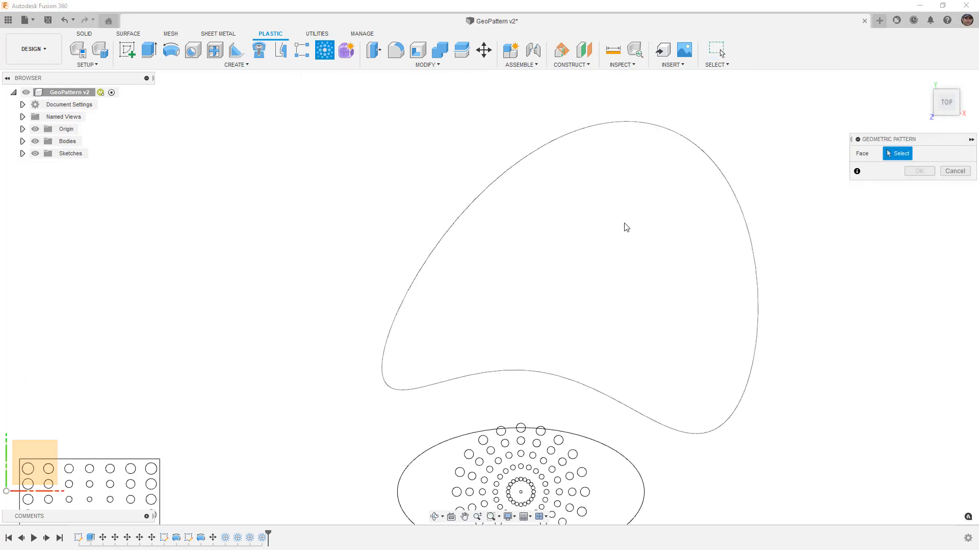
click(621, 210)
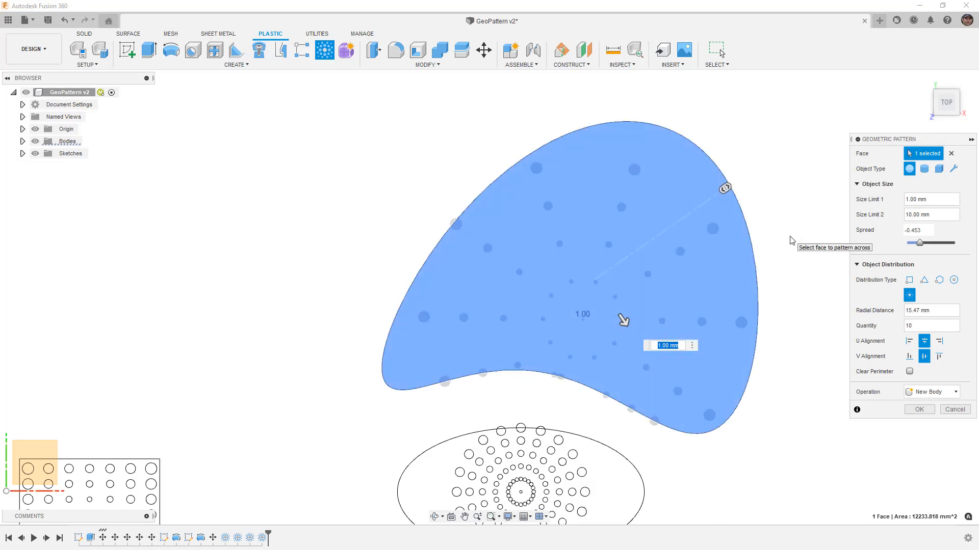
middle_drag(710, 268, 715, 292)
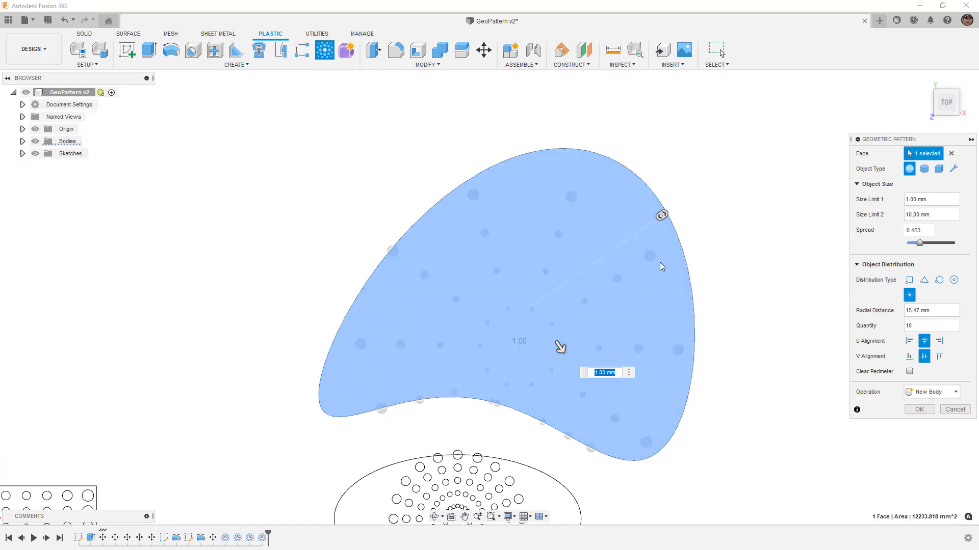
click(923, 325)
text(25)
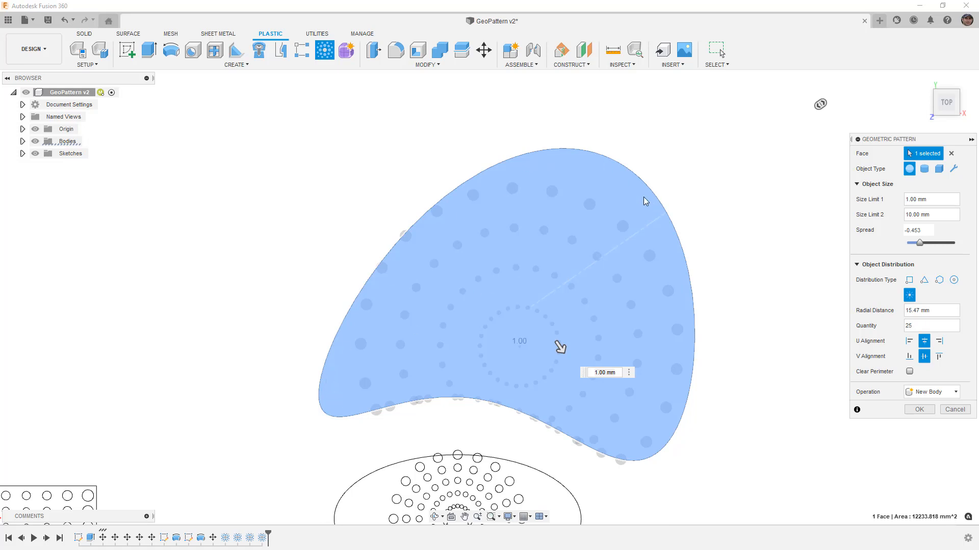
Compare the circular and rectangular distributions on the bean-shaped face with a Spread of -0.642, and return to the radial spoke distribution
click(954, 280)
click(909, 281)
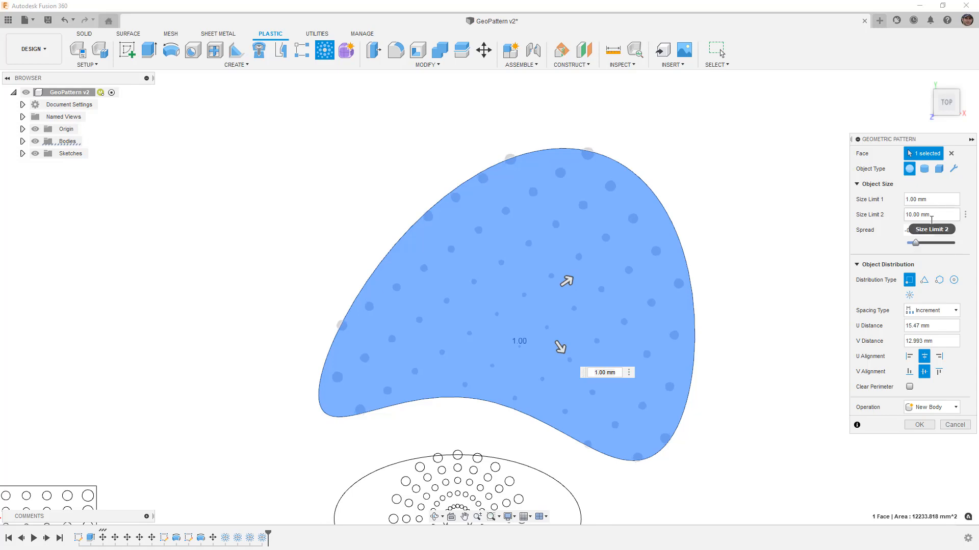
click(953, 281)
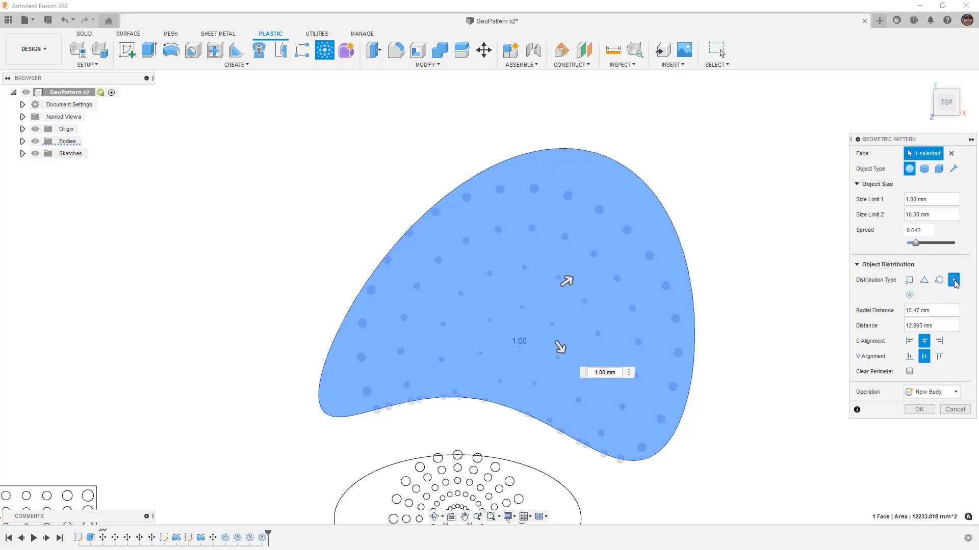
click(909, 296)
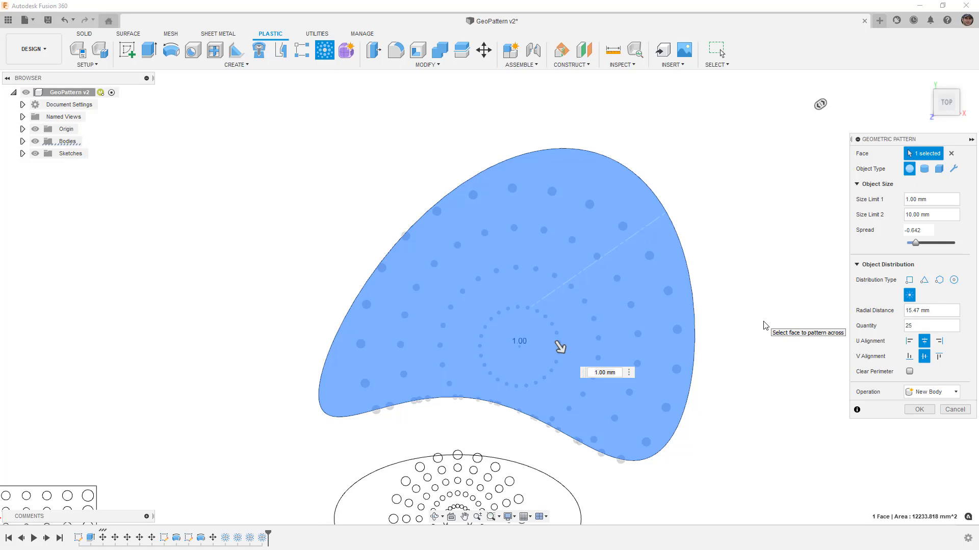
Try left and right U Alignment for the bean-shaped face's pattern, return it to center, and set V Alignment to top
click(909, 341)
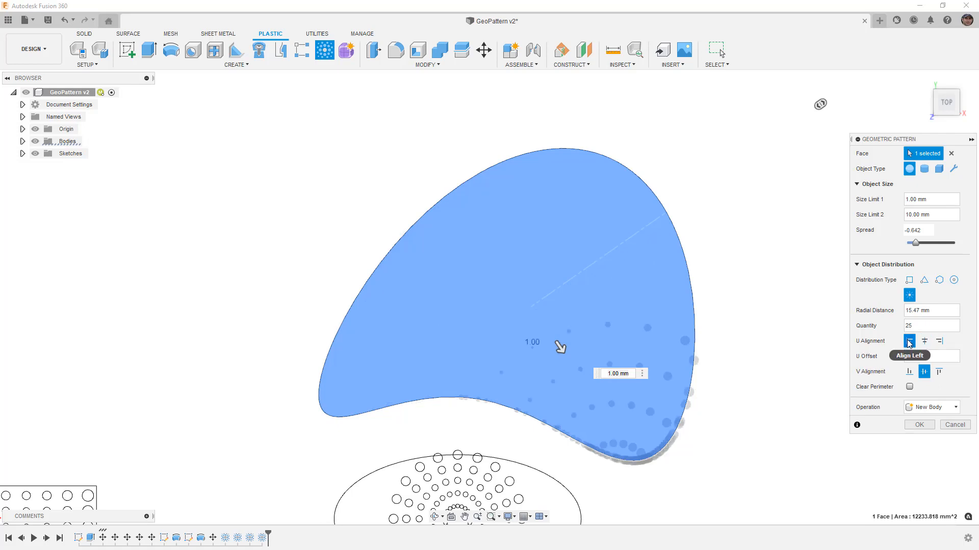
click(939, 341)
click(924, 341)
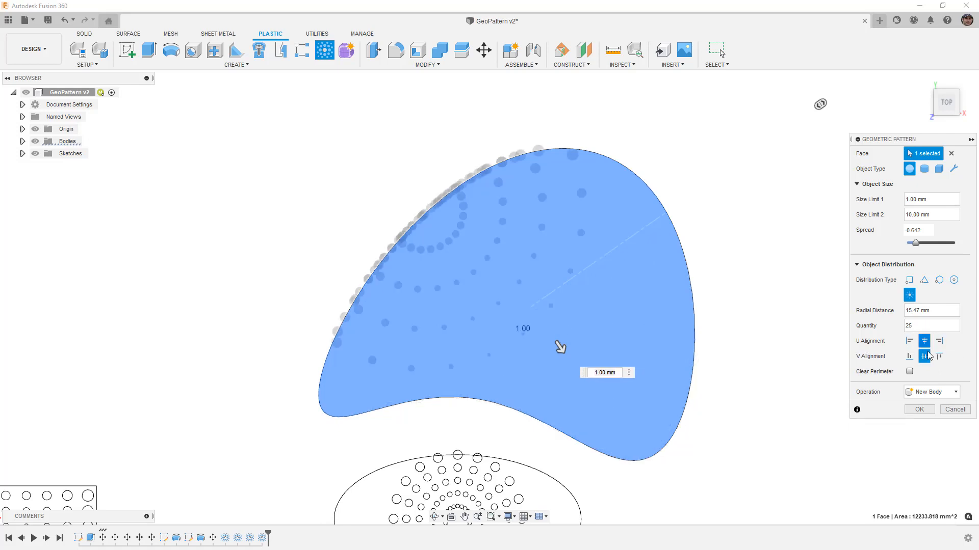
click(938, 357)
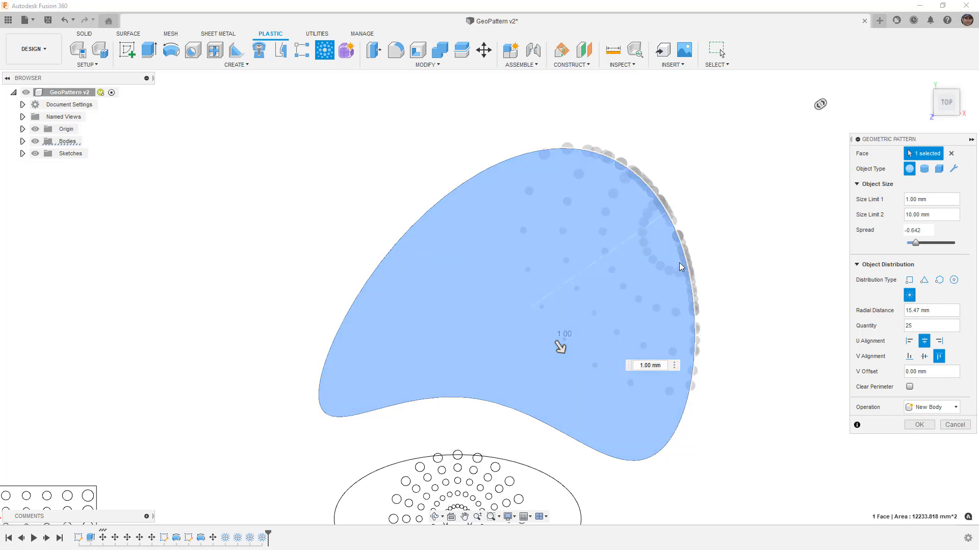
Set the Radial Distance to 16 mm and finish the sphere pattern on the bean-shaped face
drag(938, 310, 890, 316)
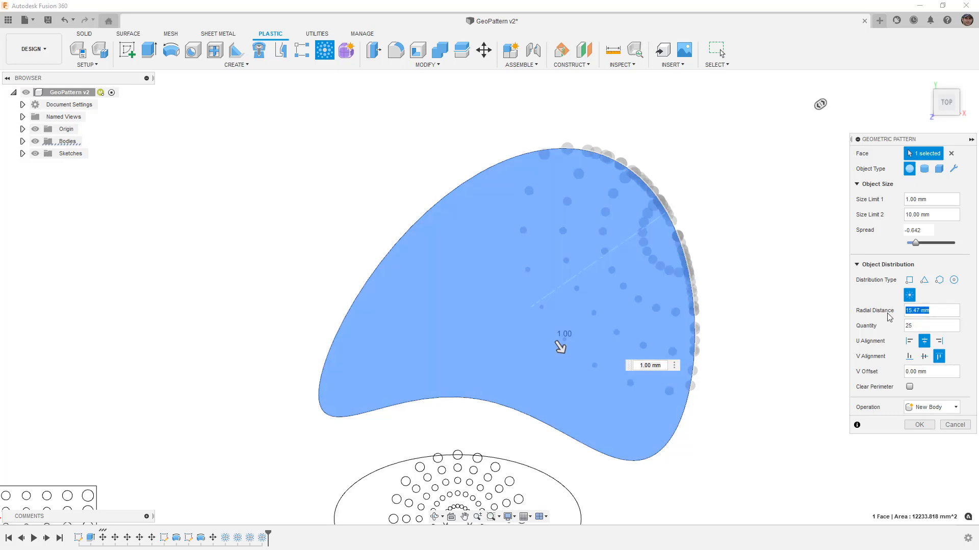
text(16)
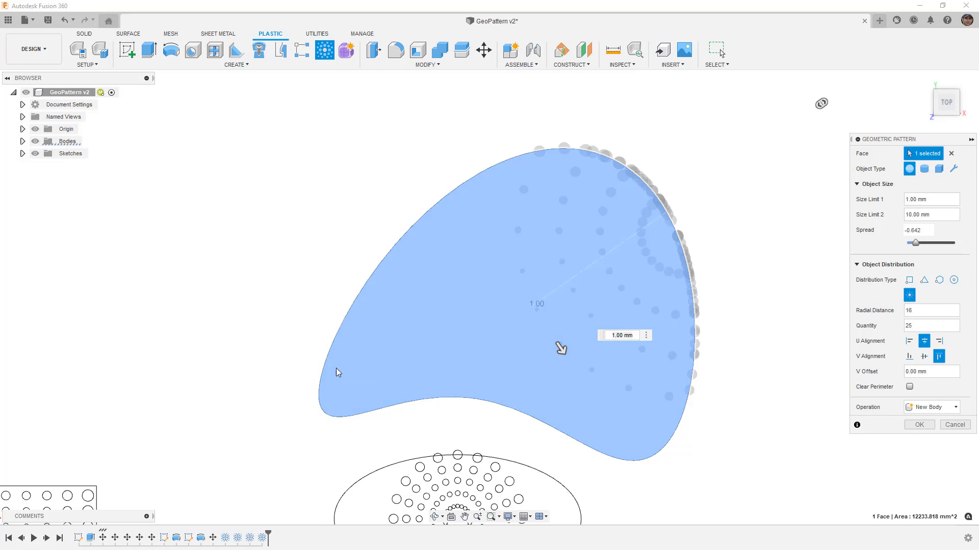
click(931, 427)
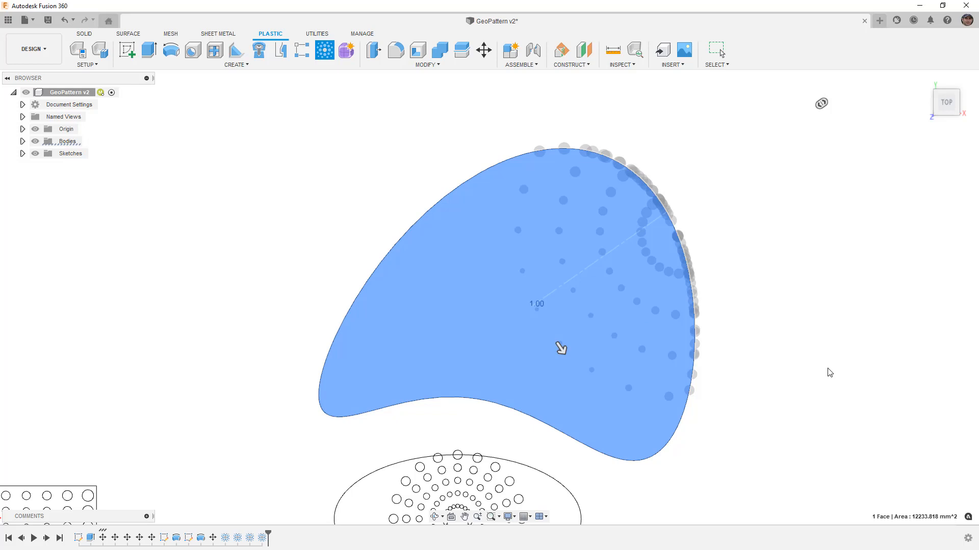
Examine the curved top faces of the two unpatterned round bodies
scroll(636, 311, down, 2)
scroll(566, 301, down, 4)
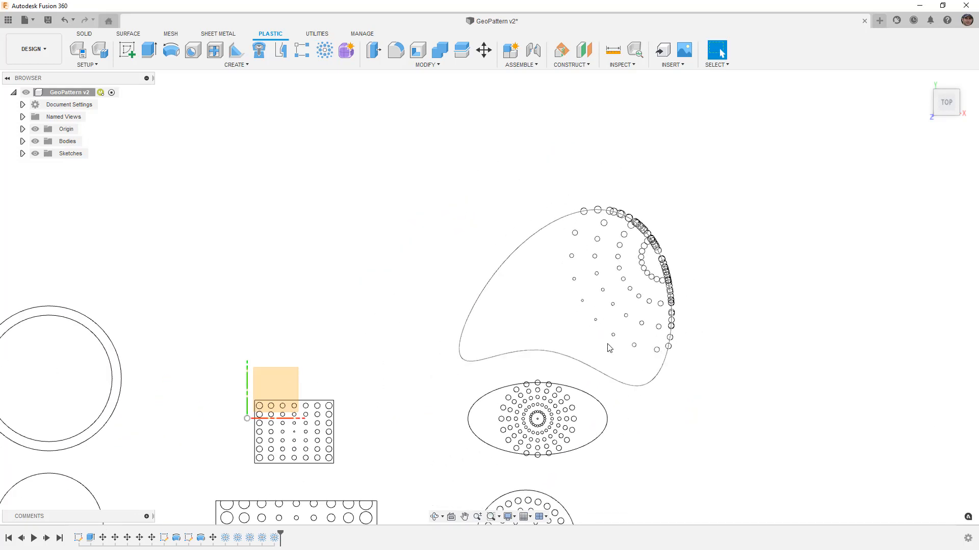
scroll(608, 349, down, 1)
middle_drag(599, 348, 826, 306)
scroll(826, 306, down, 1)
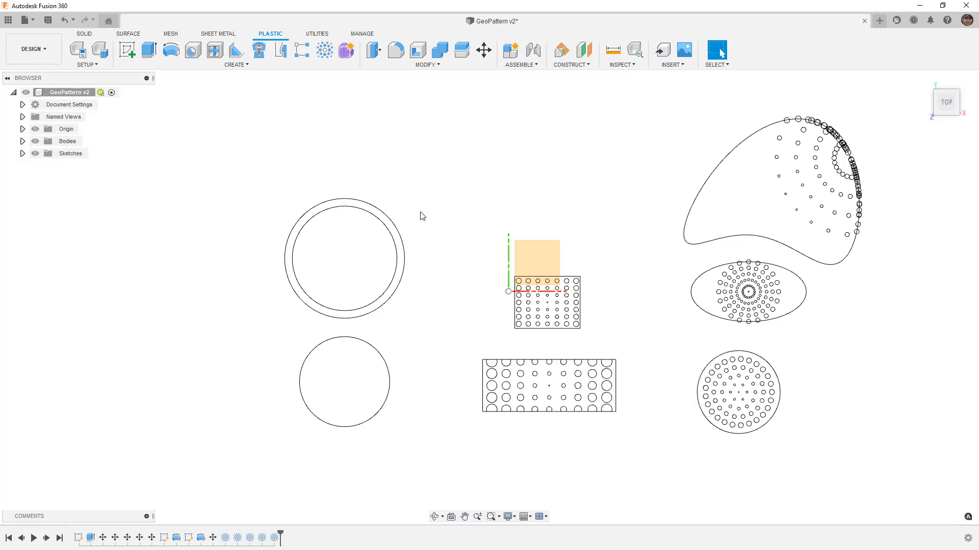
shift+middle_drag(375, 319, 377, 287)
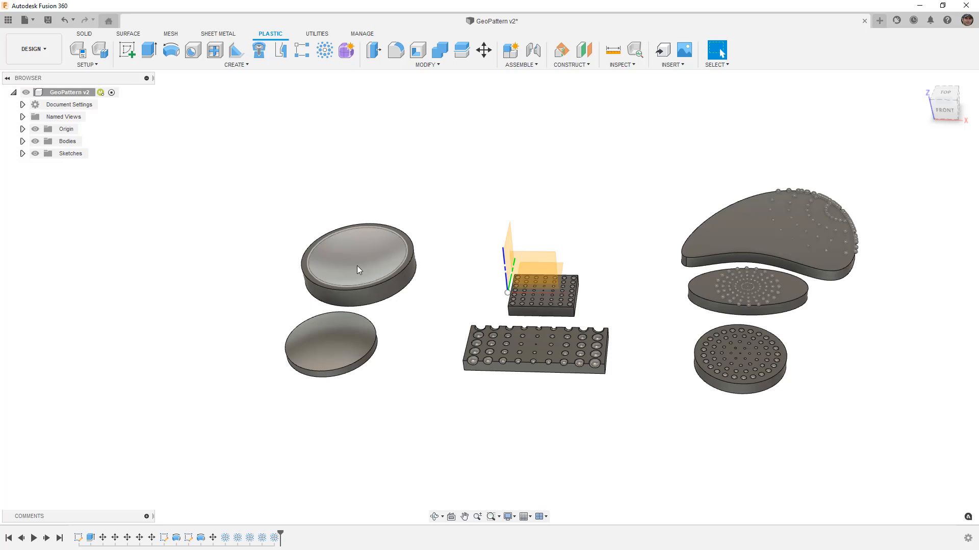
scroll(349, 254, up, 3)
shift+middle_drag(349, 254, 359, 287)
click(323, 419)
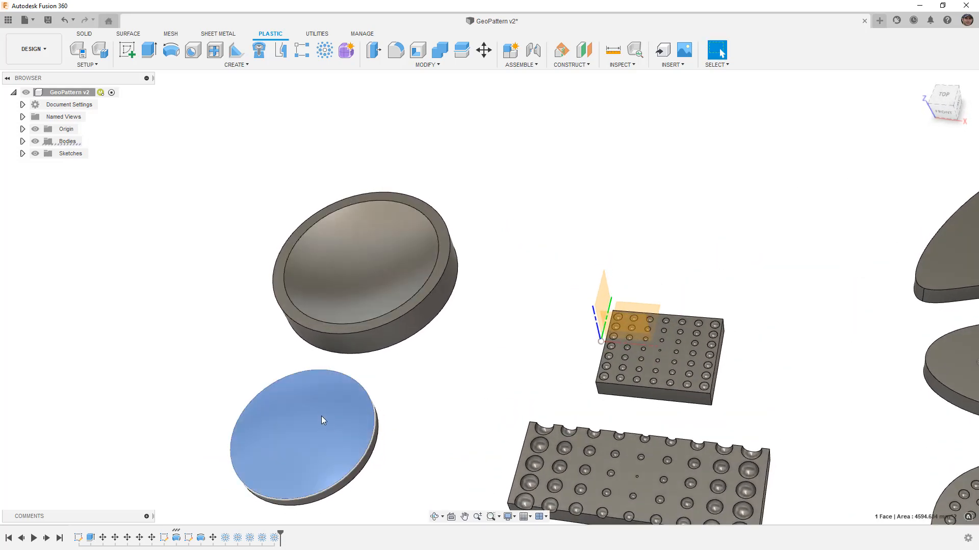
click(344, 293)
shift+middle_drag(314, 414, 346, 411)
key(Escape)
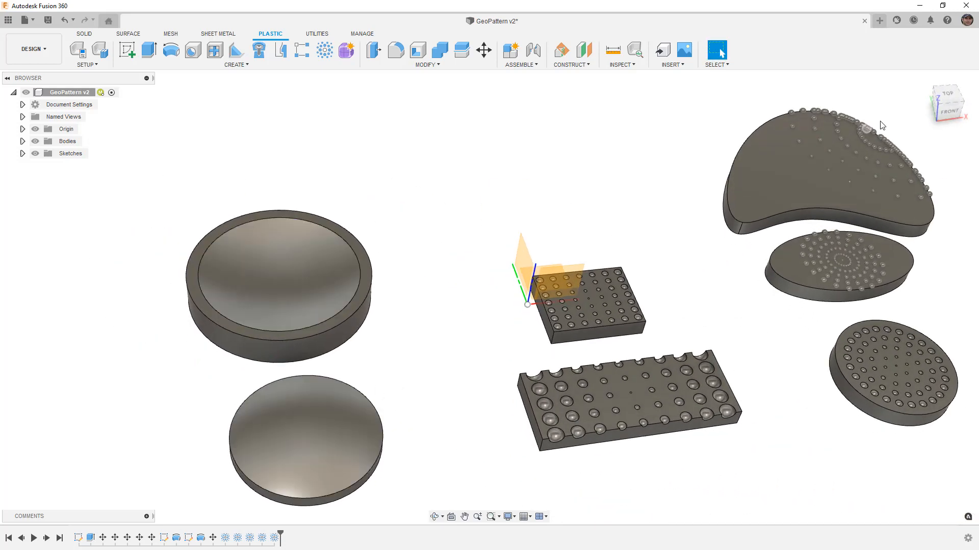
Start a geometric pattern on the smaller round body's curved face with a Radial Distance of 5 mm and a Quantity of 20
click(950, 95)
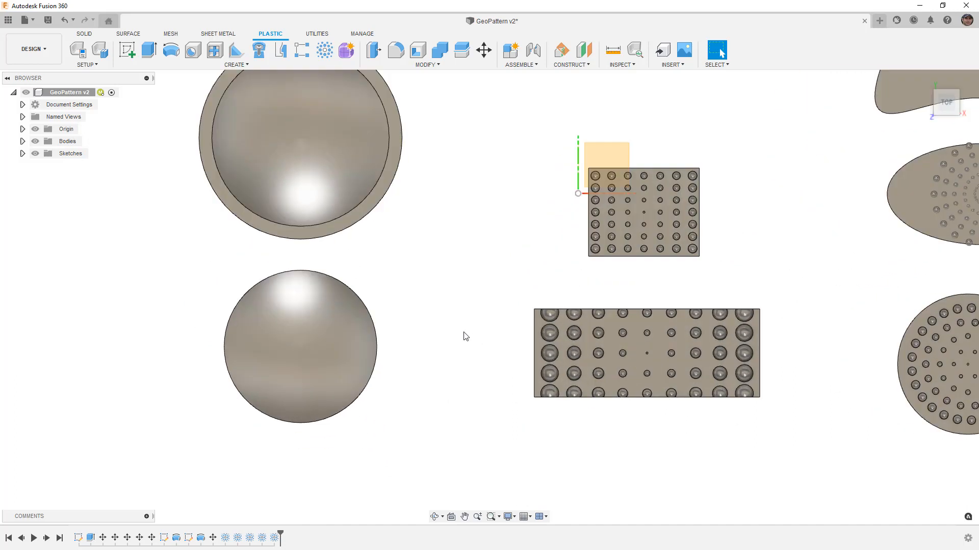
middle_drag(452, 312, 456, 367)
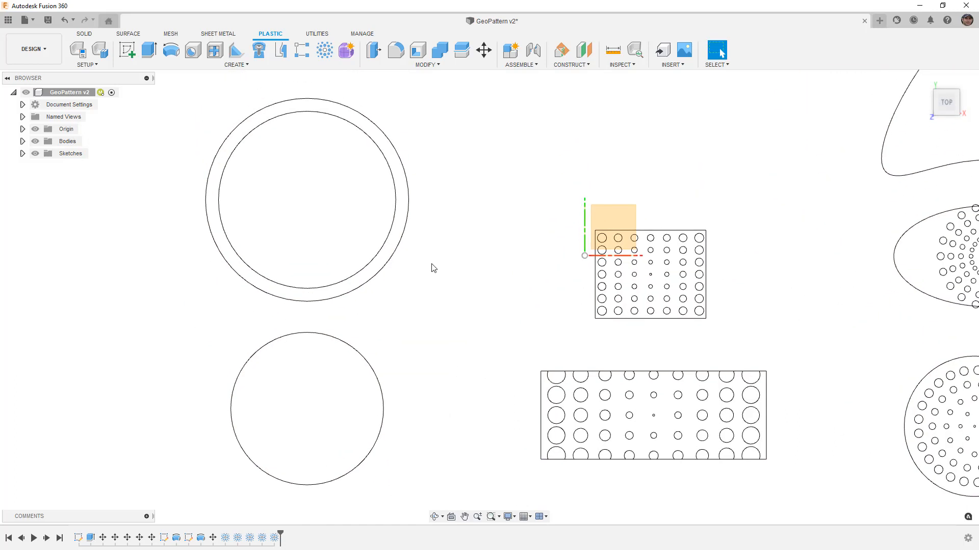
click(325, 50)
scroll(396, 288, down, 1)
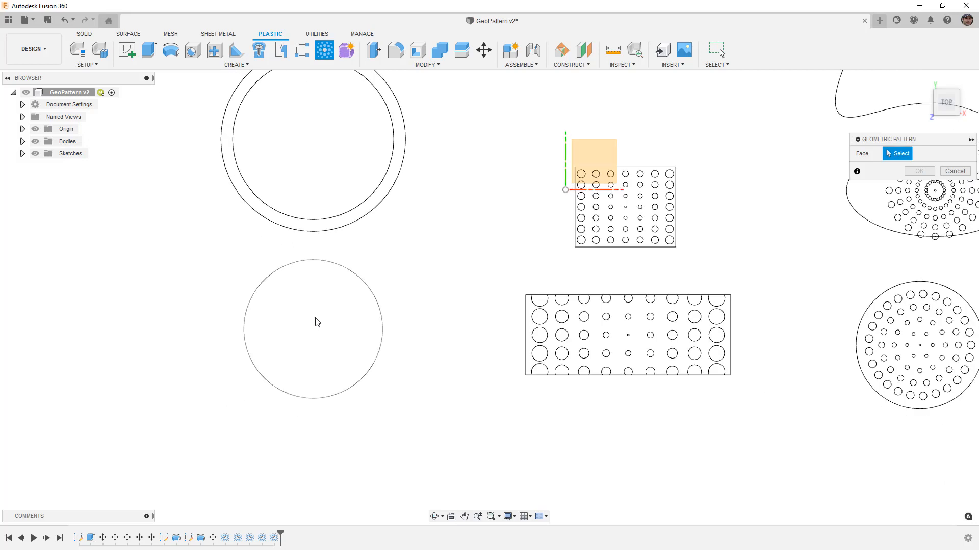
click(315, 319)
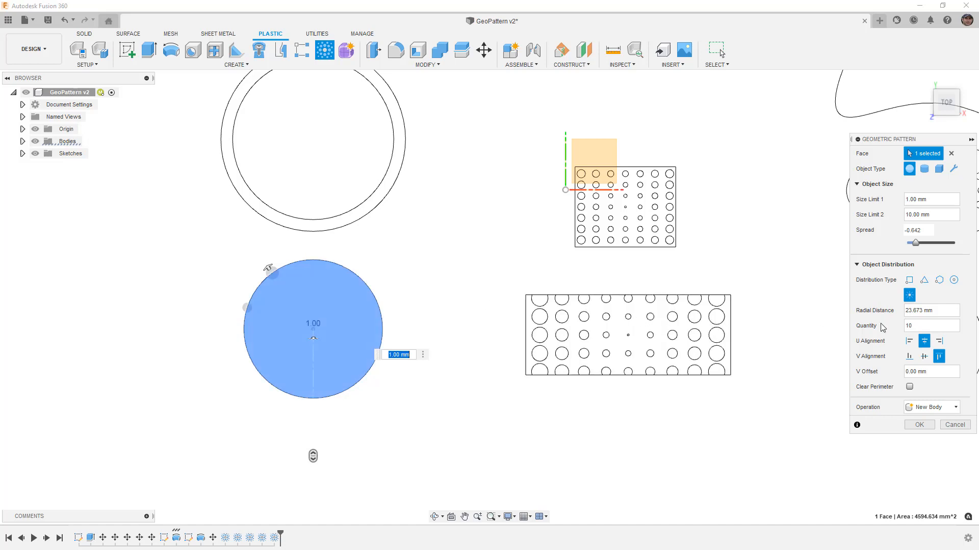
click(917, 310)
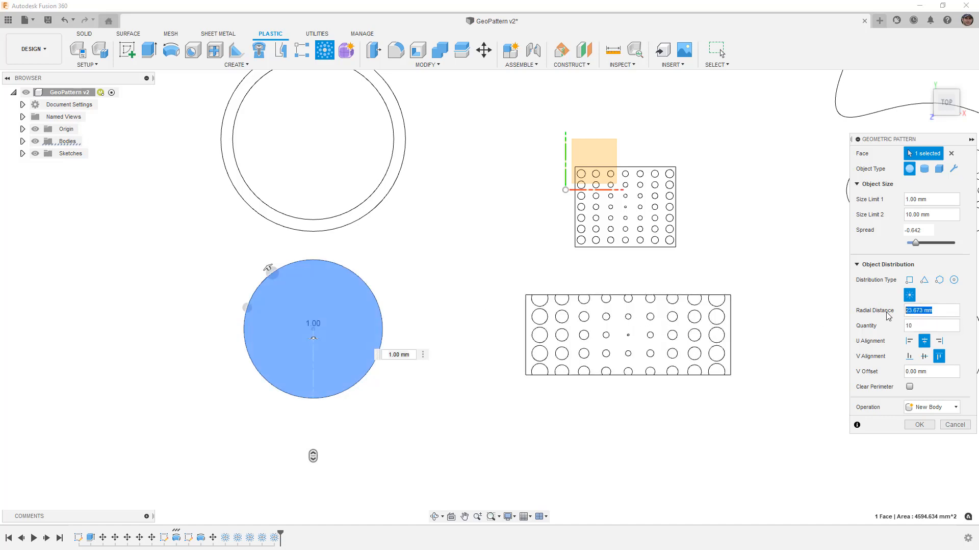
text(5)
click(923, 325)
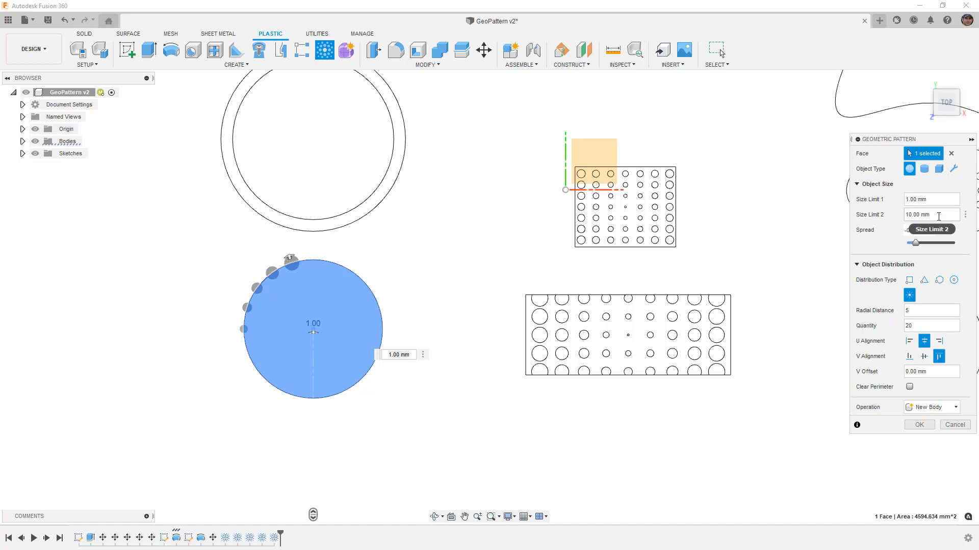
Set Size Limit 2 to 5 mm and Spread to -0.242, and center the pattern's V Alignment
drag(941, 215, 926, 244)
text(5)
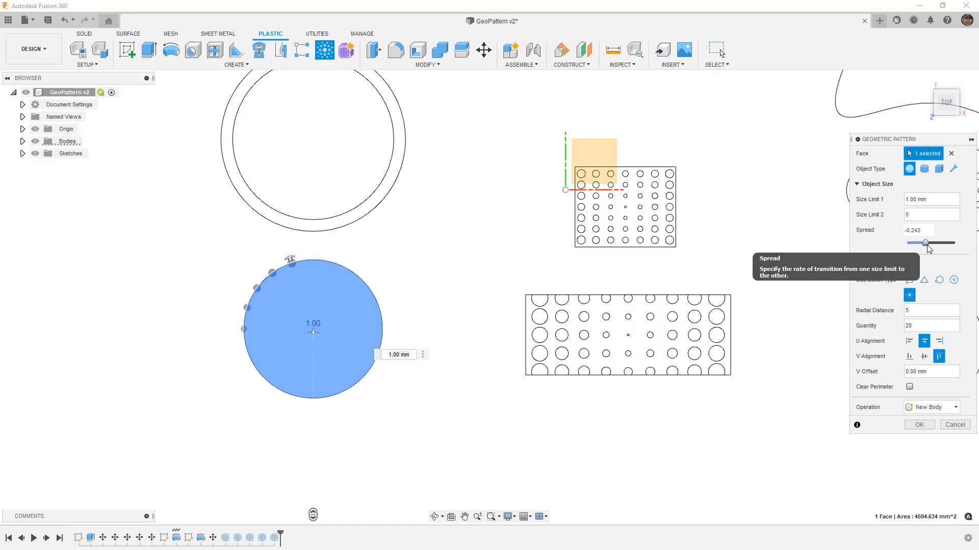
click(924, 356)
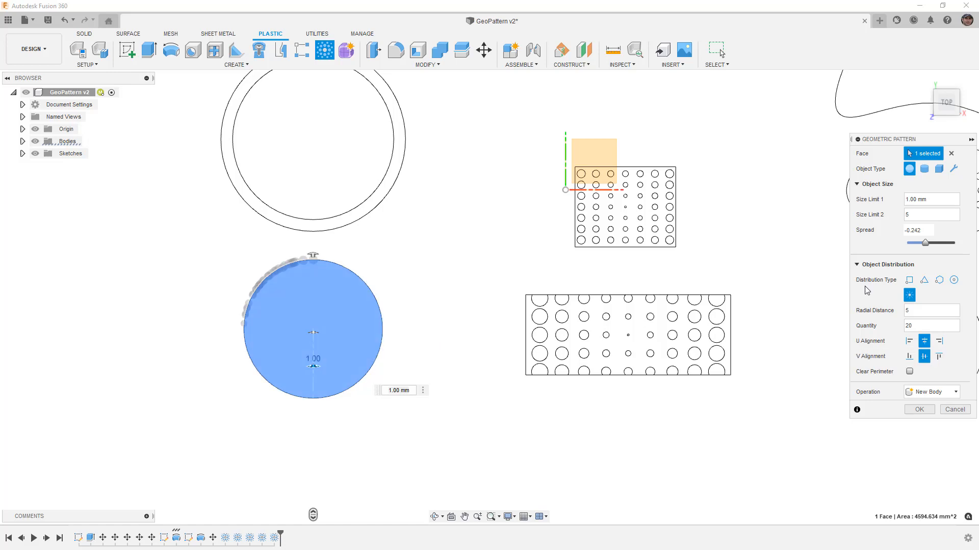
Switch the curved face's pattern to the circular distribution, and try Clear Perimeter on it before turning that option off again
click(957, 282)
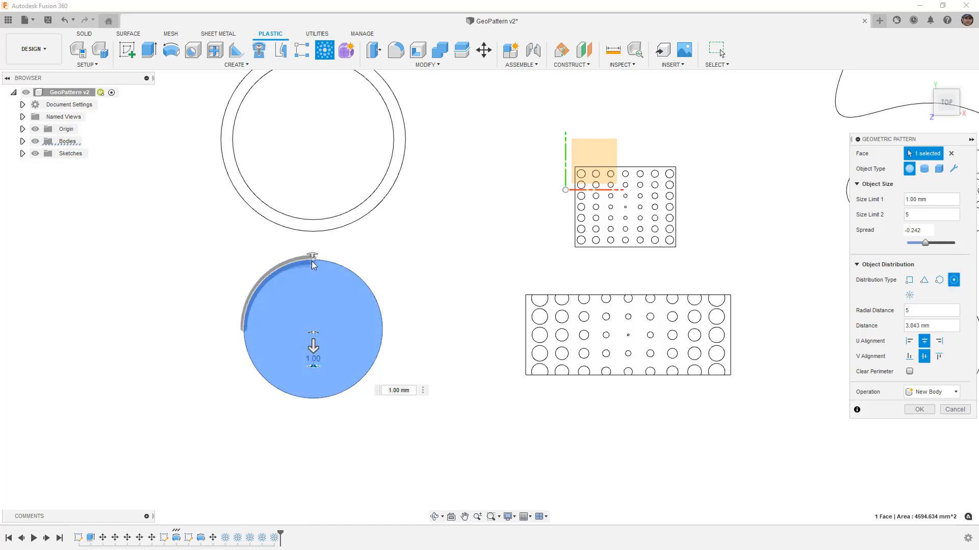
shift+middle_drag(321, 383, 307, 331)
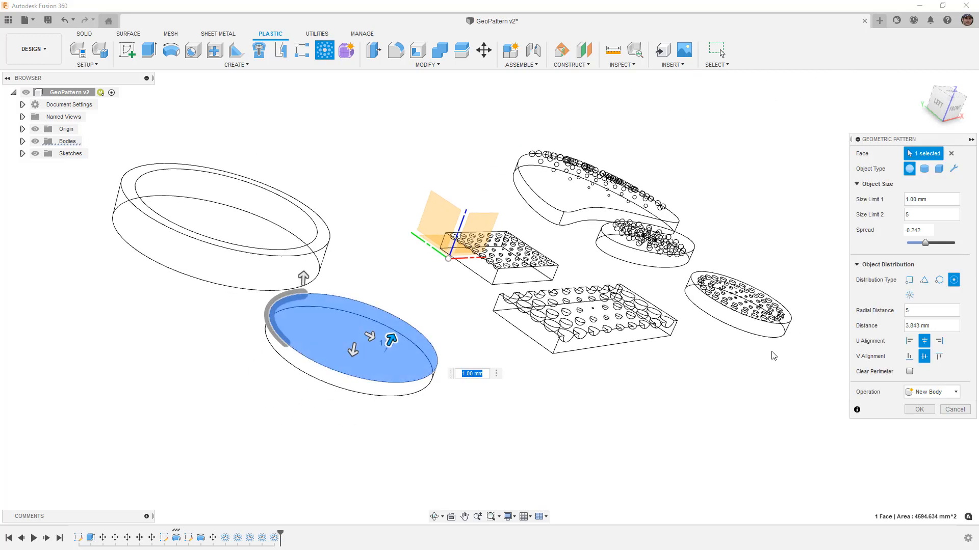
click(909, 372)
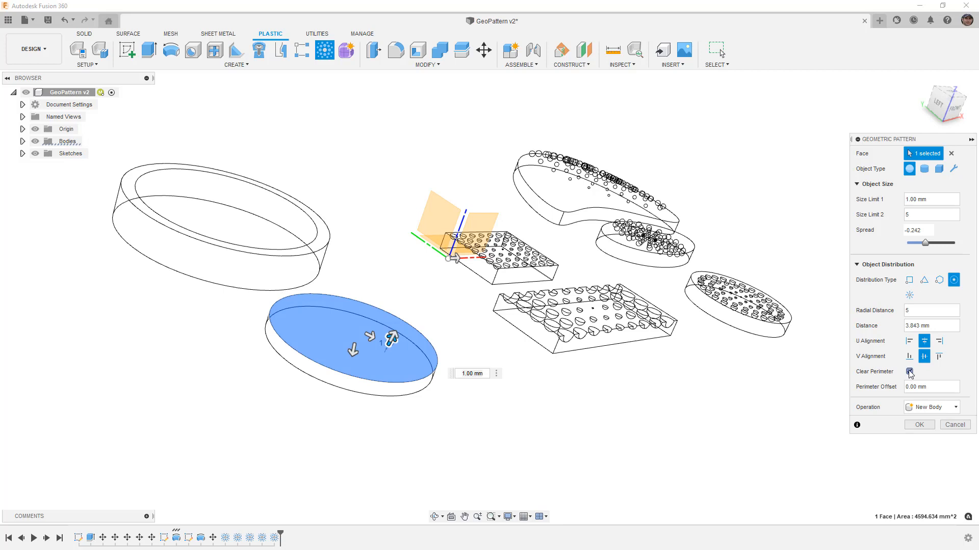
click(909, 372)
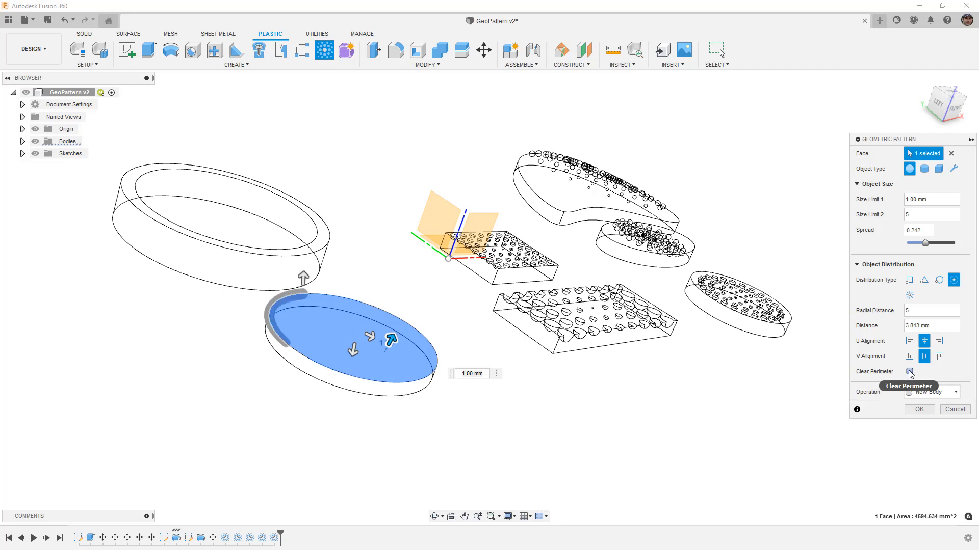
Reselect the smaller round body's curved face and give its pattern a rectangular distribution with U Distance 10 mm and V Distance 5 mm
click(383, 344)
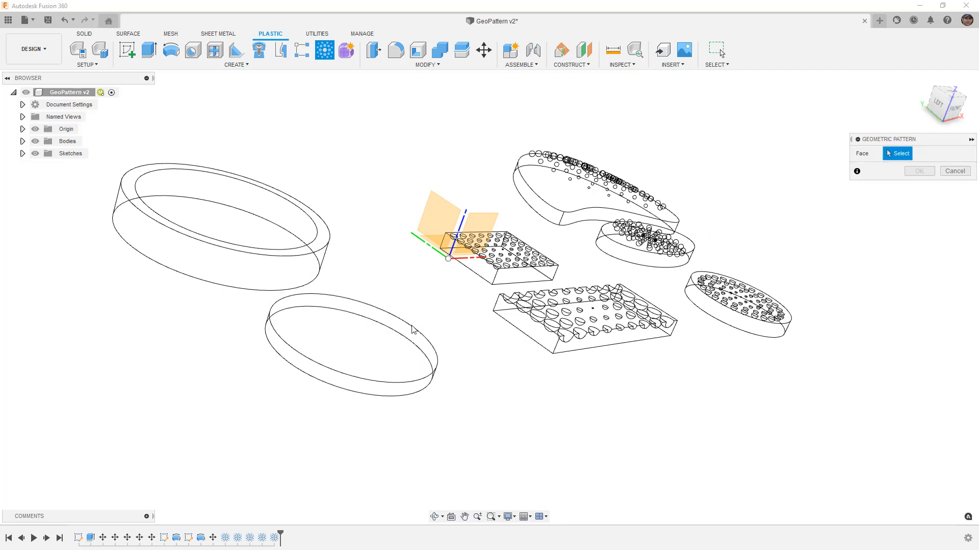
click(378, 344)
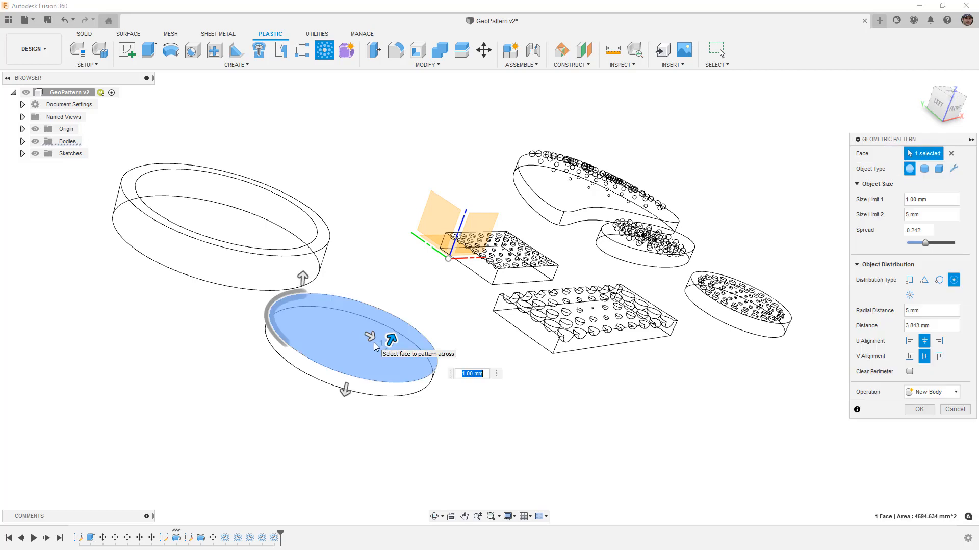
click(909, 279)
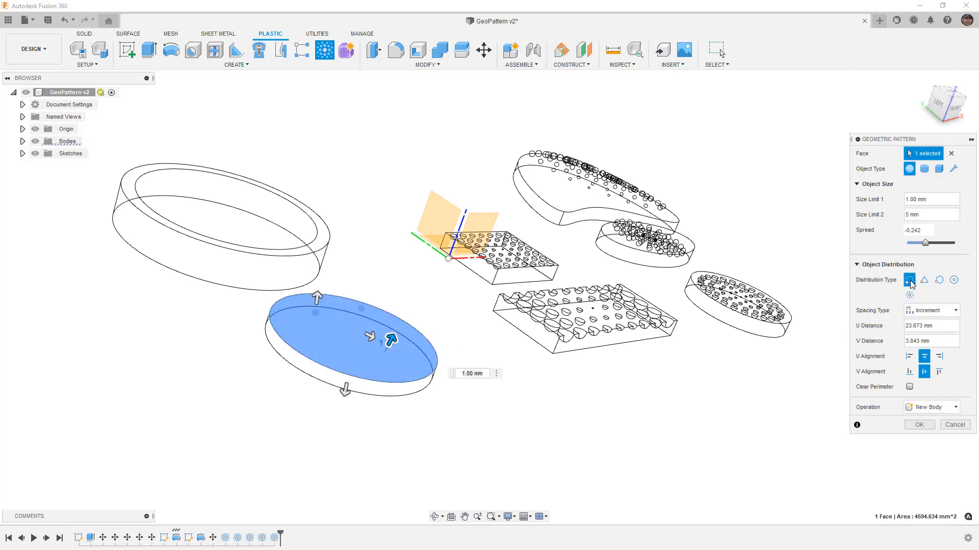
click(921, 326)
text(10)
click(925, 341)
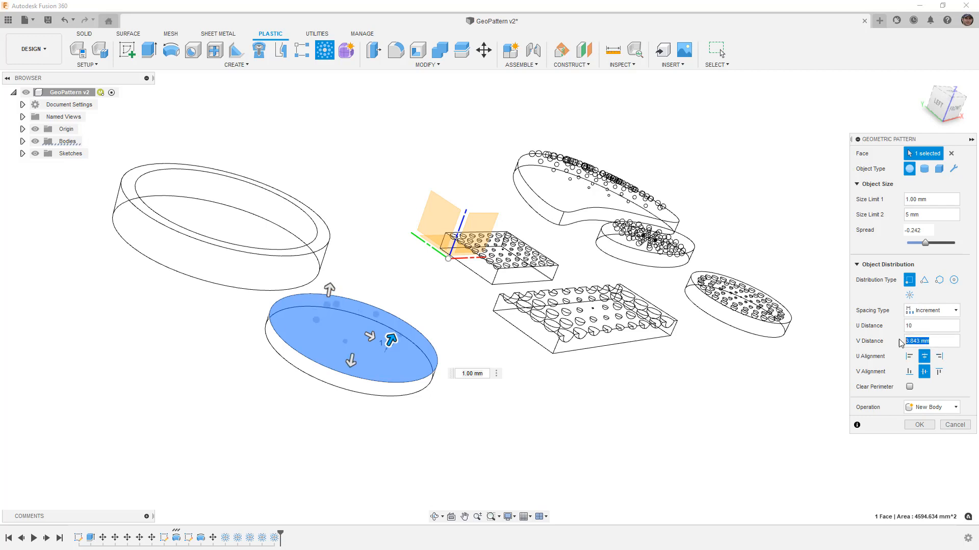
text(5)
click(952, 95)
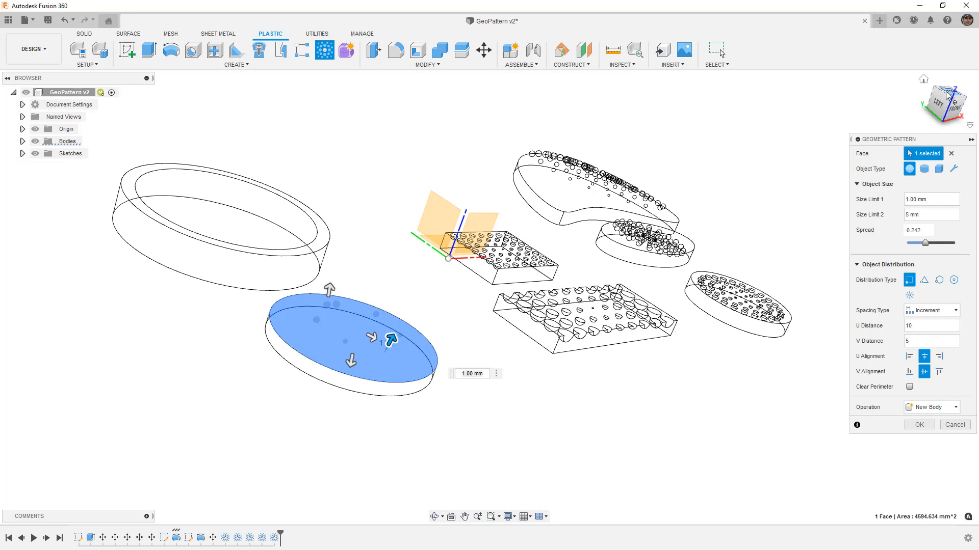
scroll(487, 185, up, 3)
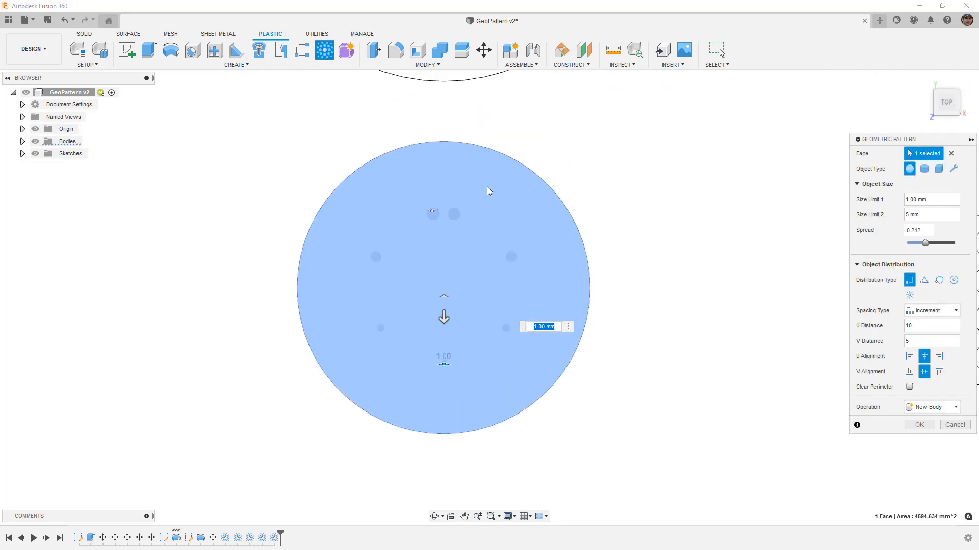
Try the triangular, hexagonal, circular and radial distributions in turn on the smaller round body's curved face
click(924, 281)
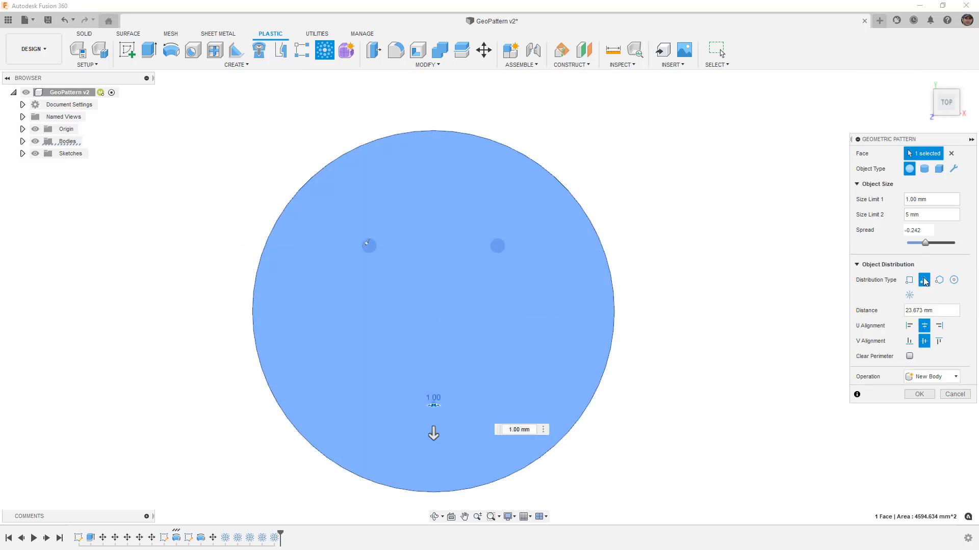
click(939, 279)
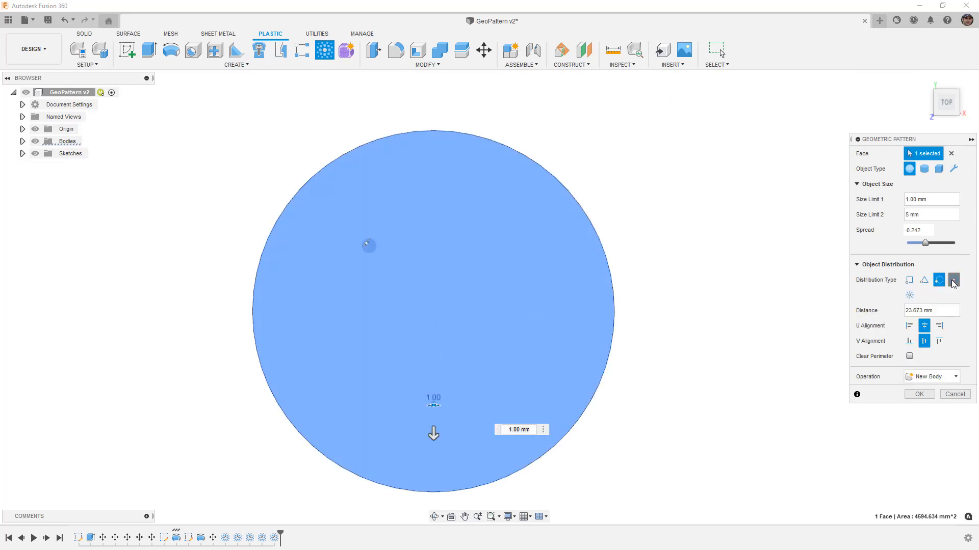
click(952, 281)
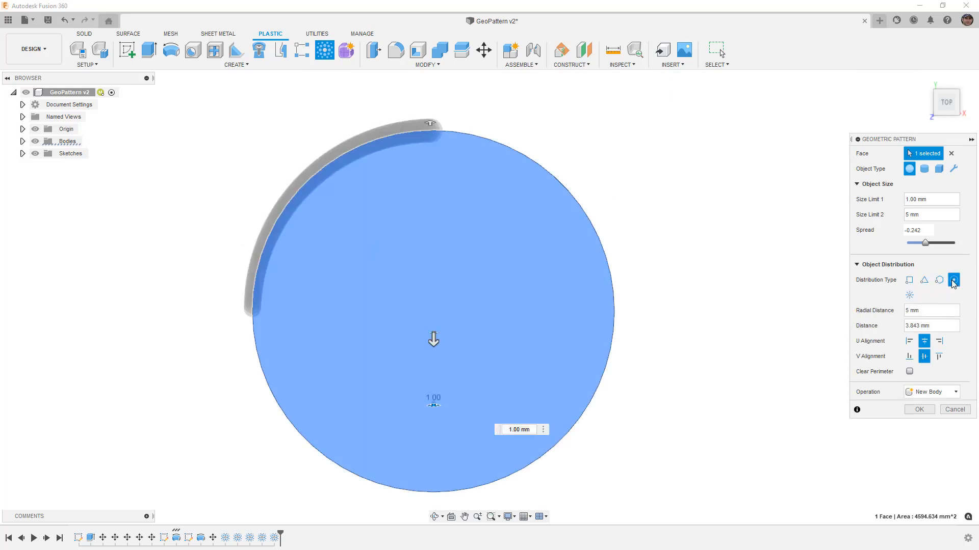
click(910, 296)
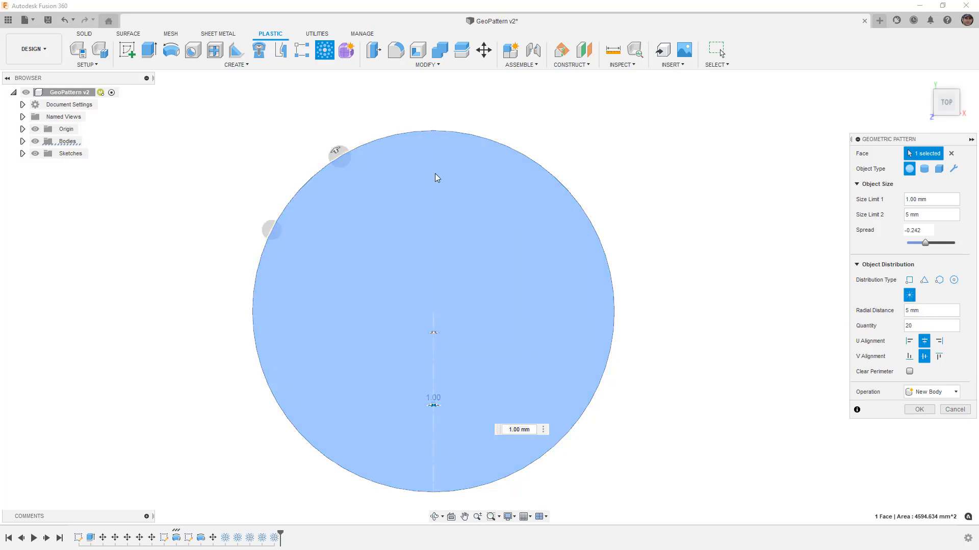
scroll(436, 289, down, 5)
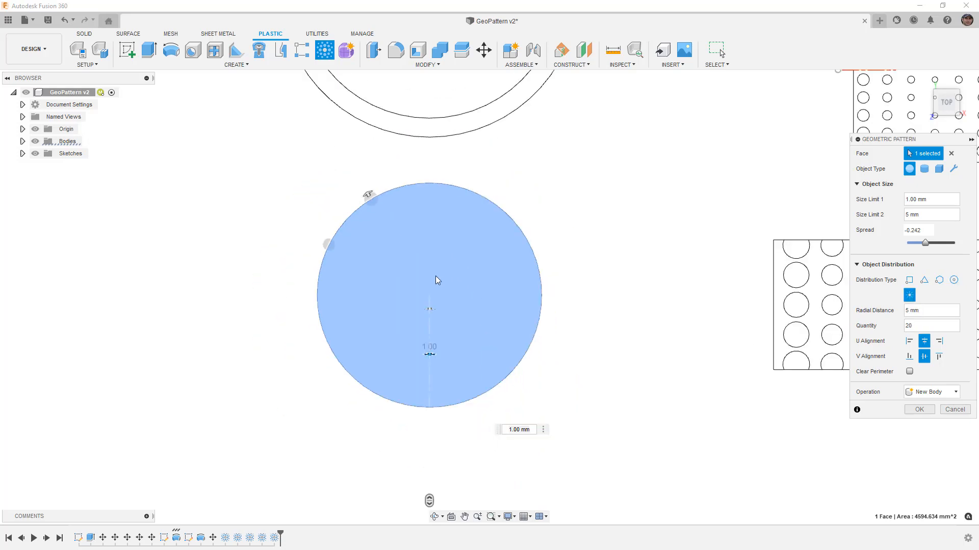
Replace the pattern's target face with the concave face of the larger round body
click(952, 154)
middle_drag(606, 176, 602, 286)
click(420, 192)
scroll(424, 170, up, 3)
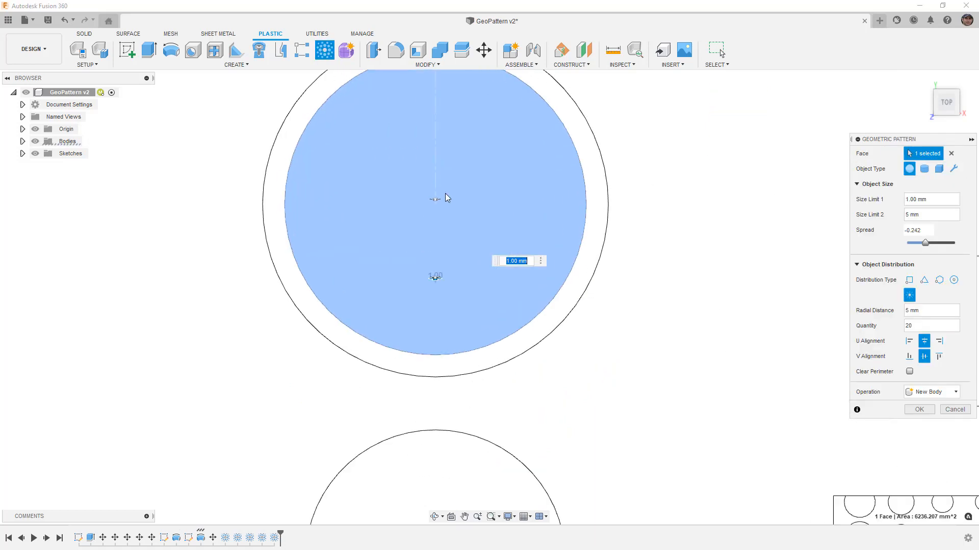
shift+middle_drag(446, 213, 520, 178)
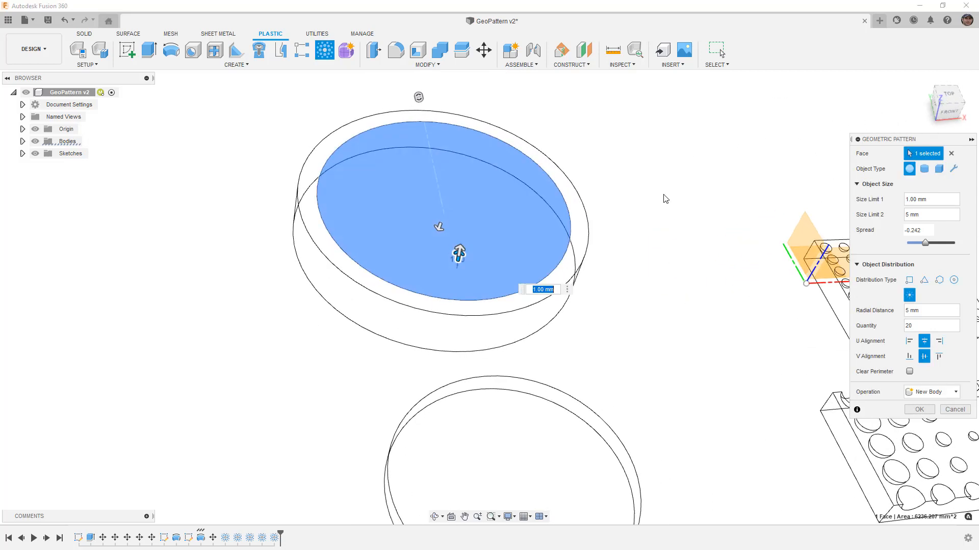
Give the concave face's pattern a triangular distribution with a Distance of 2 mm, and try start U Alignment before centering it again
click(954, 281)
click(925, 280)
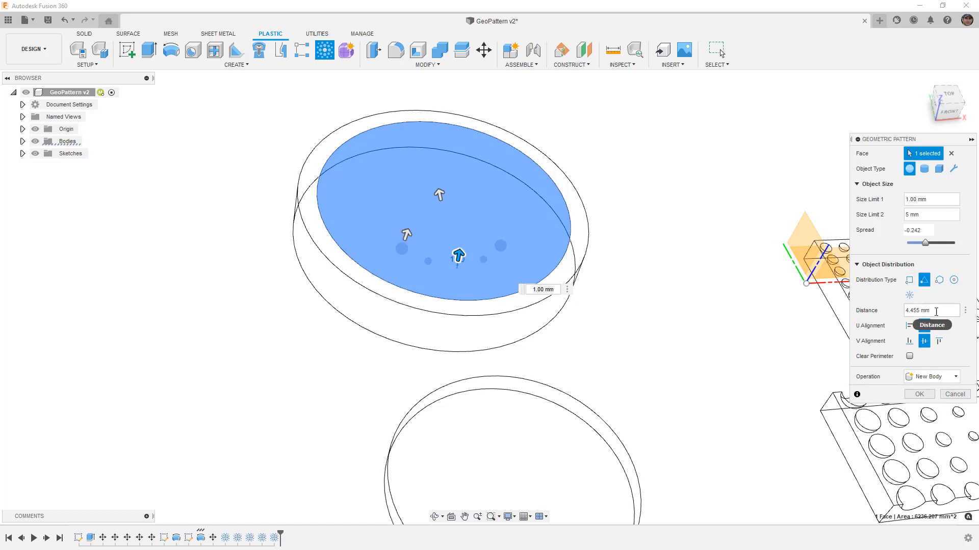
text(2)
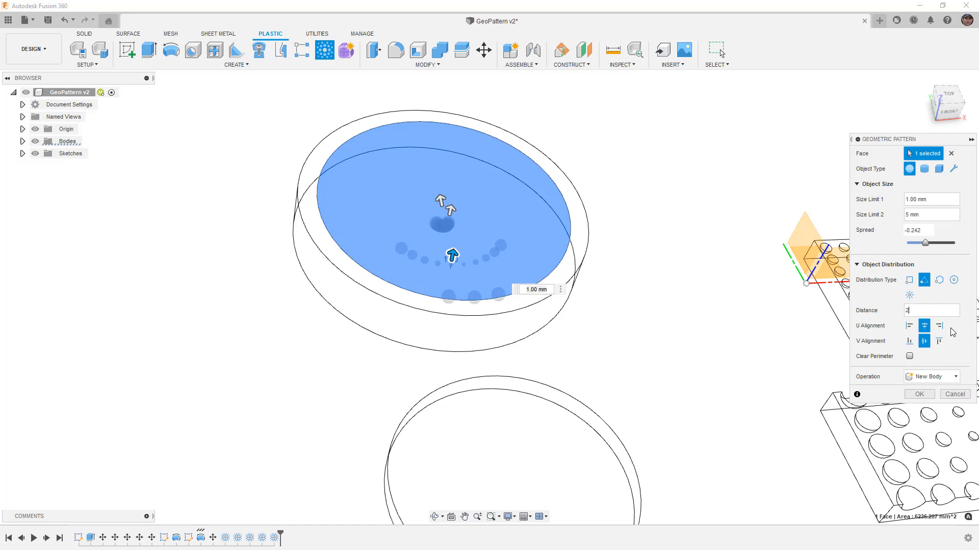
click(910, 326)
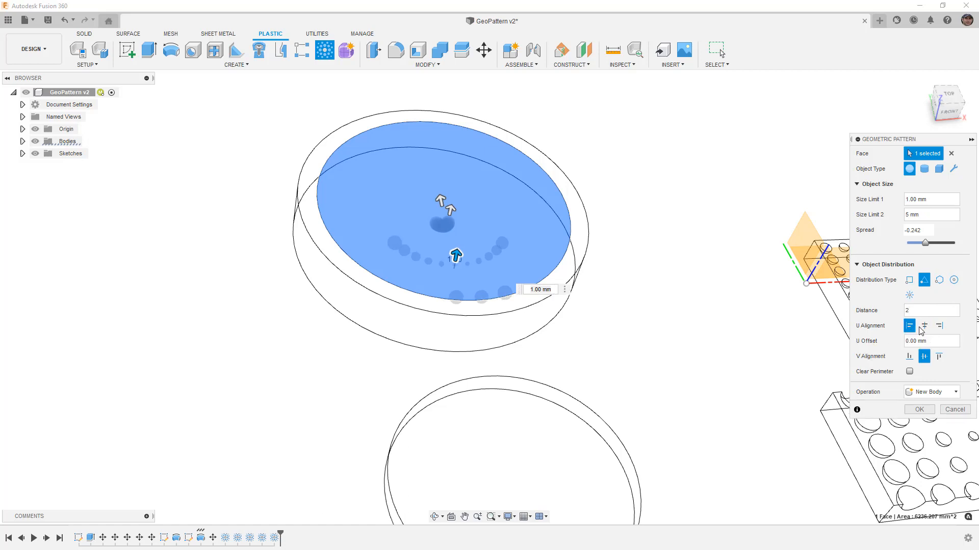
click(924, 326)
Switch the display to shaded with visible edges, and create the concave face's sphere pattern as new bodies
scroll(459, 233, up, 2)
scroll(434, 225, up, 4)
shift+middle_drag(490, 211, 485, 240)
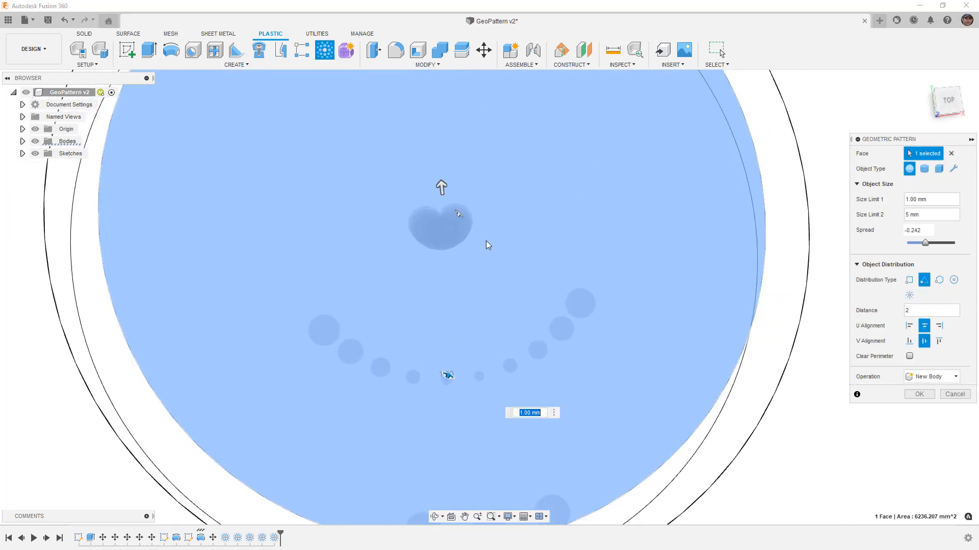
scroll(486, 241, down, 5)
scroll(491, 279, down, 5)
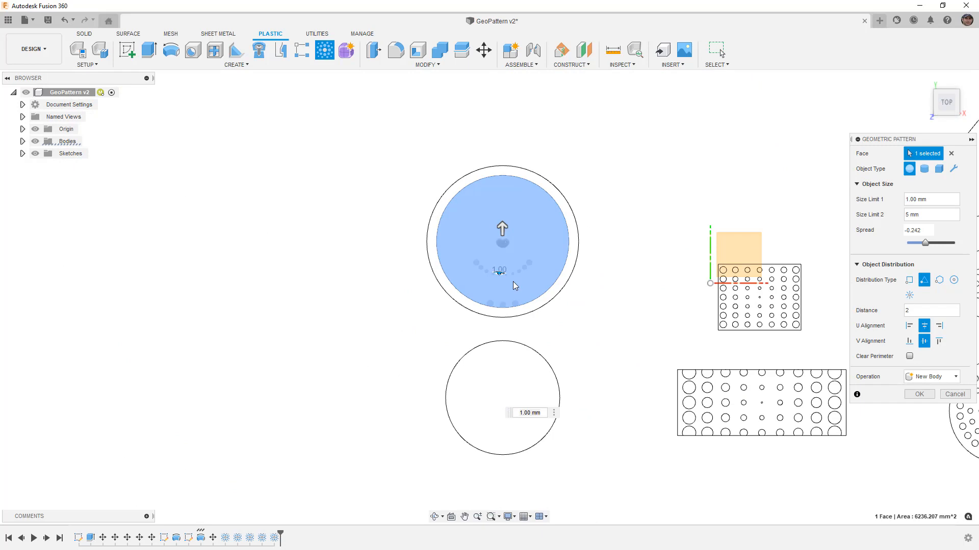
shift+middle_drag(612, 392, 607, 322)
scroll(530, 396, up, 5)
middle_drag(609, 406, 601, 341)
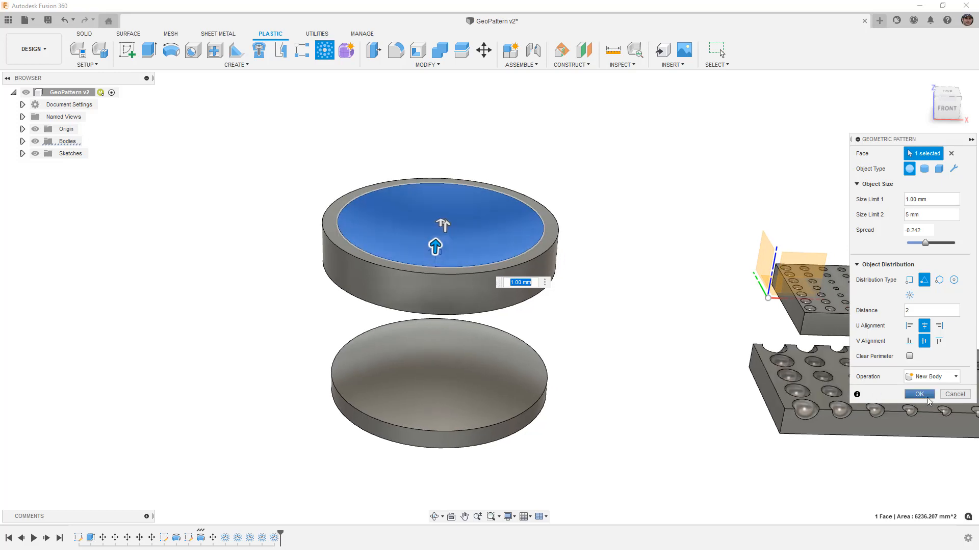
key(Return)
Examine the spheres patterned on the concave face and the separate sphere at the origin, selecting both the pattern feature and that sphere
shift+middle_drag(444, 266, 451, 292)
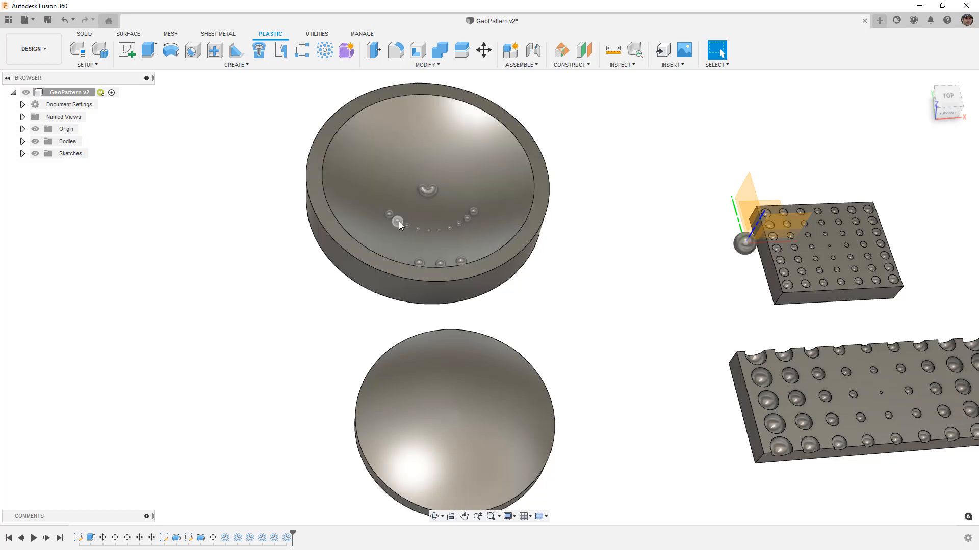
scroll(399, 221, down, 3)
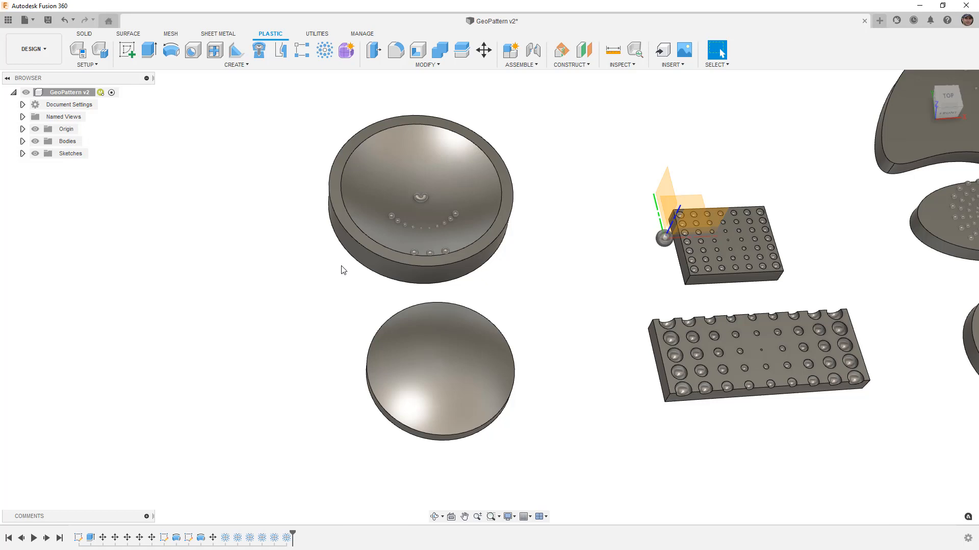
scroll(400, 294, down, 4)
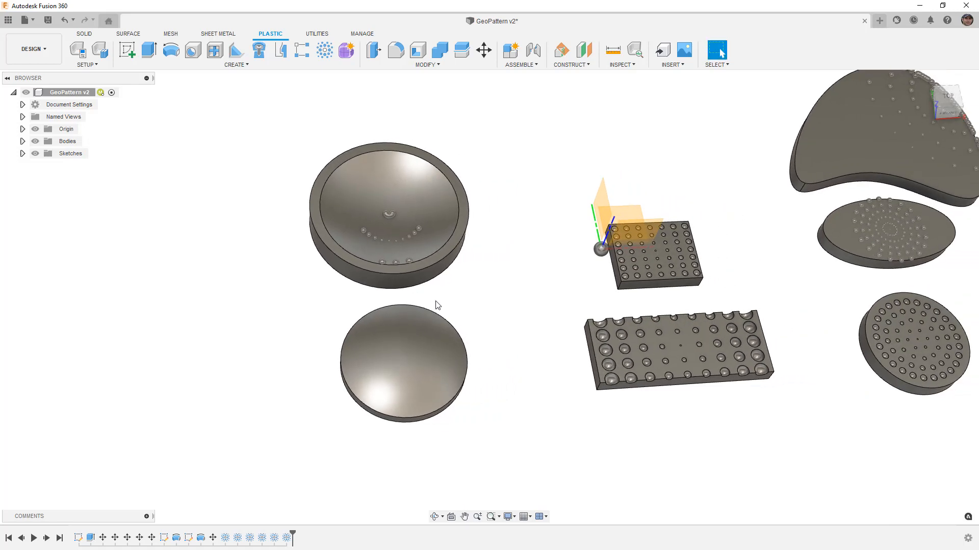
mouse_move(476, 301)
shift+middle_down()
mouse_move(455, 289)
mouse_move(476, 292)
mouse_move(469, 286)
shift+middle_up()
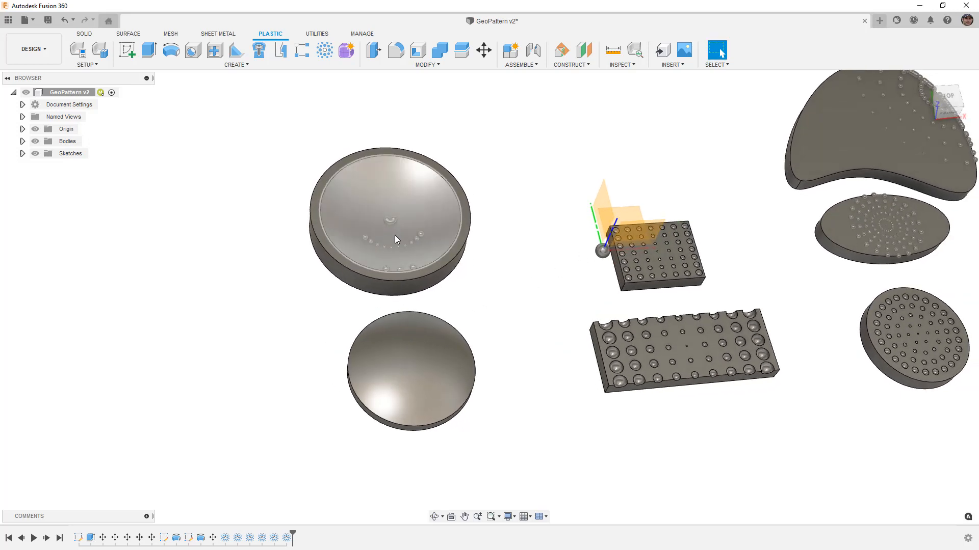
scroll(394, 234, up, 1)
scroll(621, 255, up, 5)
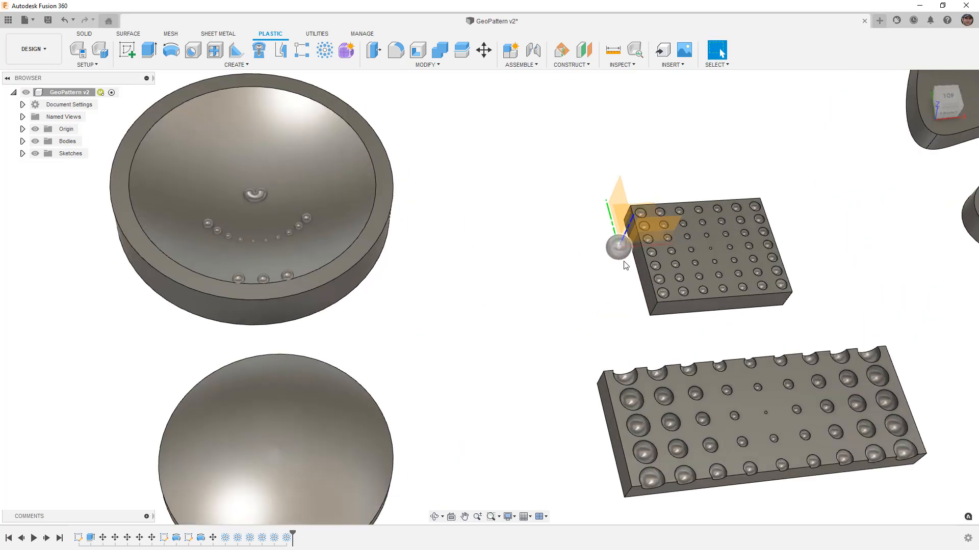
click(620, 253)
scroll(573, 269, down, 4)
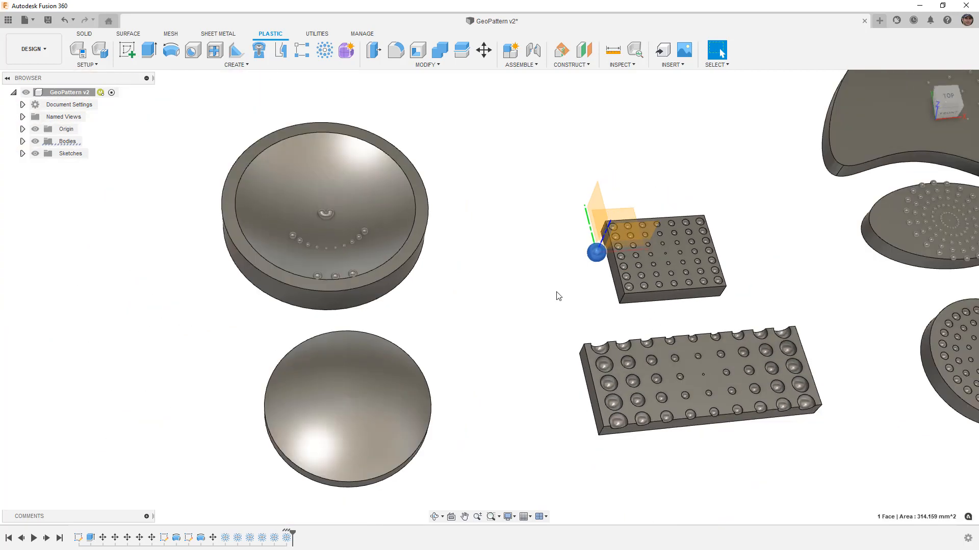
click(286, 538)
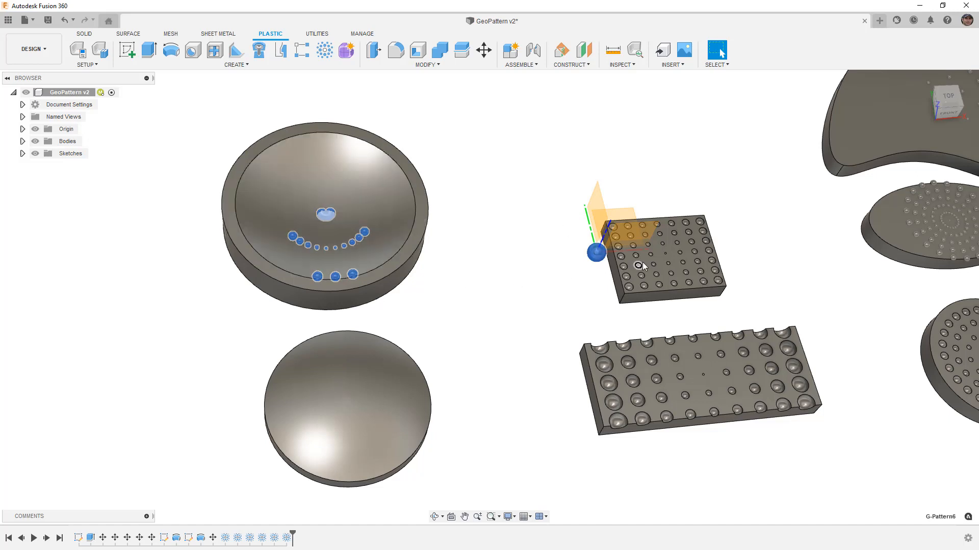
click(598, 255)
Open the concave face's geometric pattern for editing, compare the face's position with the origin from above, and close the edit
right_click(287, 537)
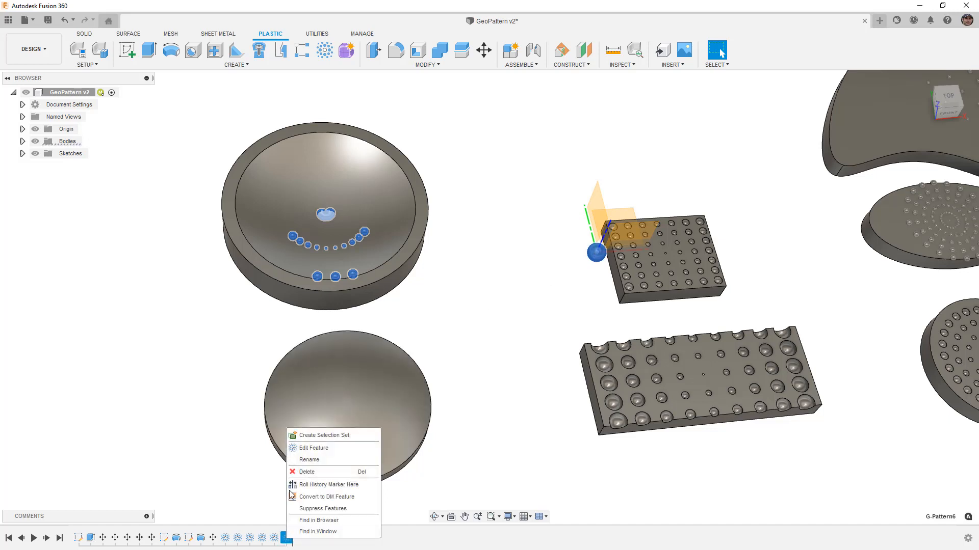
click(305, 449)
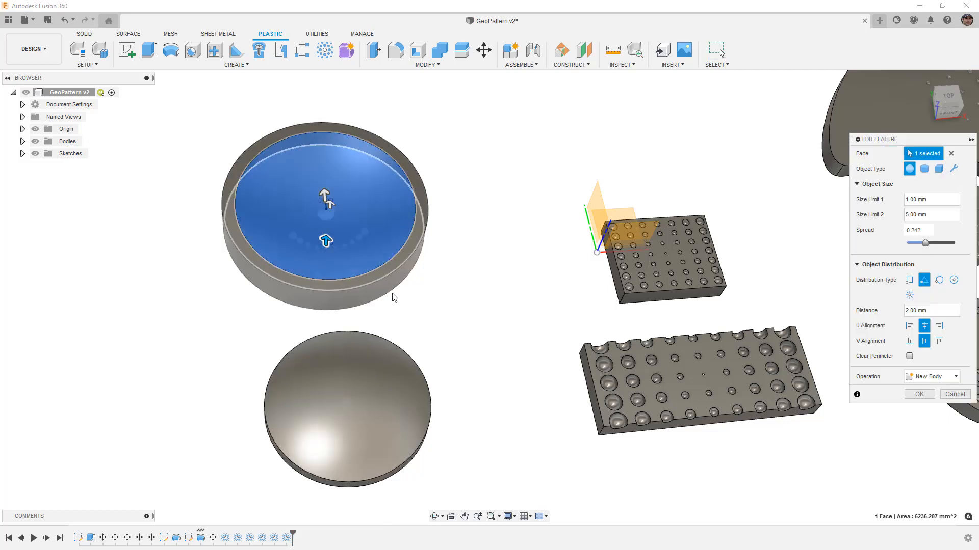
click(948, 97)
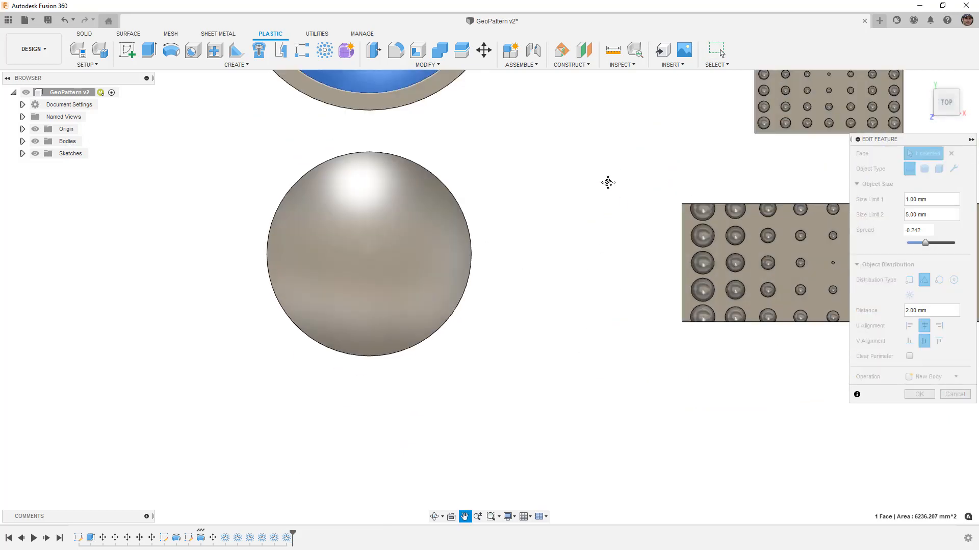
scroll(540, 357, down, 3)
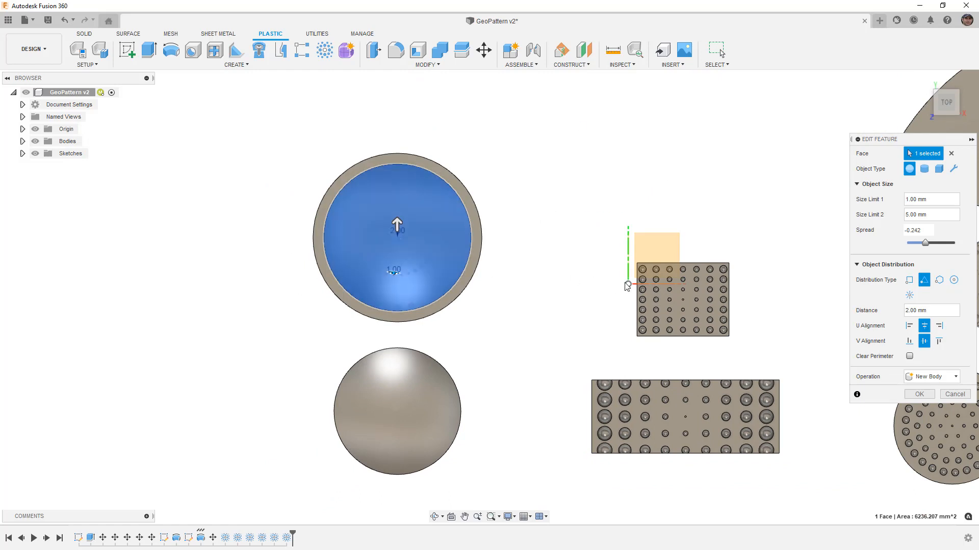
click(914, 395)
scroll(507, 351, down, 2)
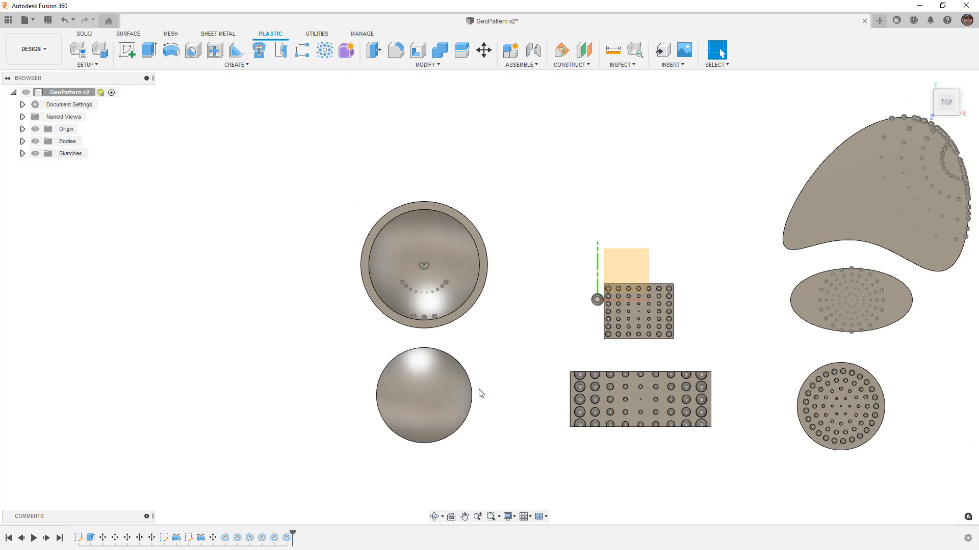
Delete the concave face's geometric pattern, and hide Body1 and Body2
click(287, 539)
click(22, 141)
click(438, 293)
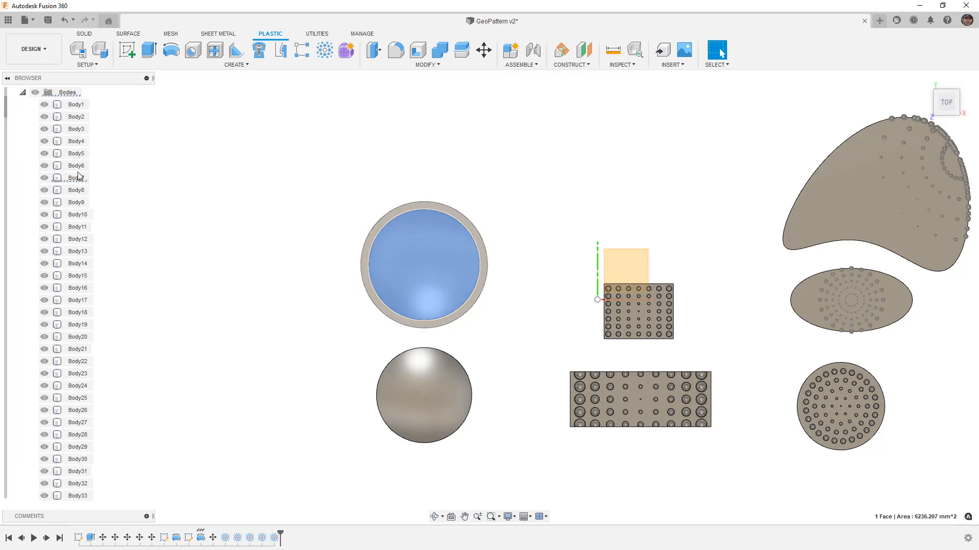
click(44, 105)
click(44, 117)
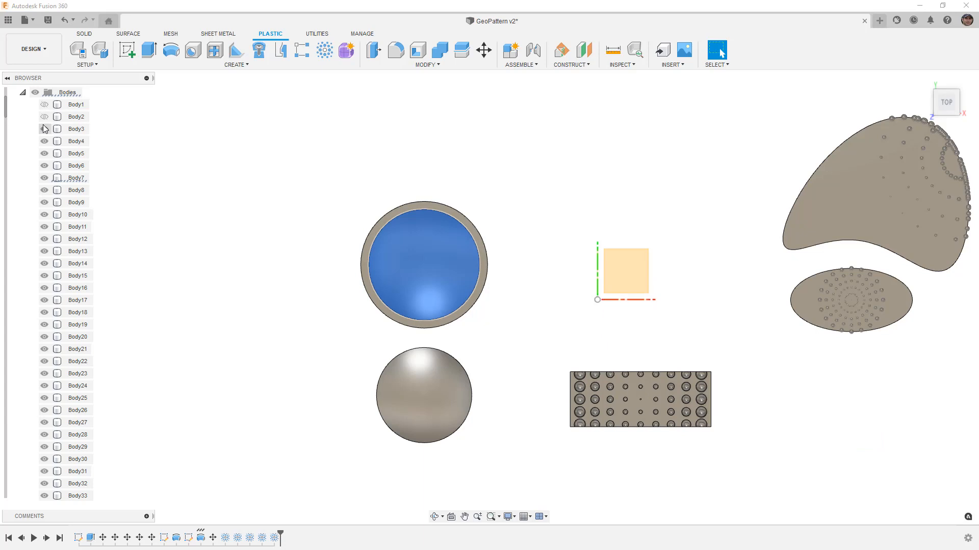
click(243, 232)
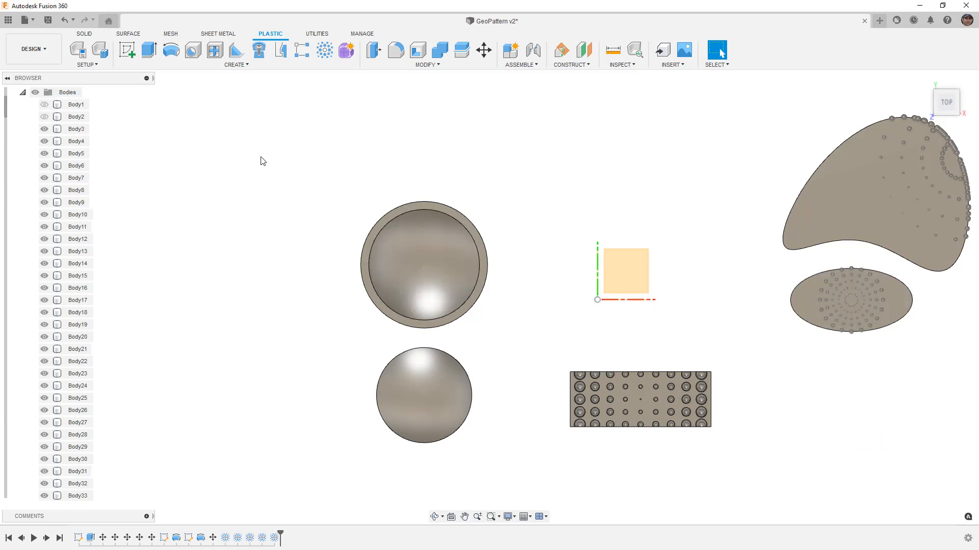
Align the concave body to the origin, using its outer circular edge as the source and the origin point as the target
click(397, 66)
click(387, 213)
shift+middle_drag(478, 292, 538, 296)
click(534, 284)
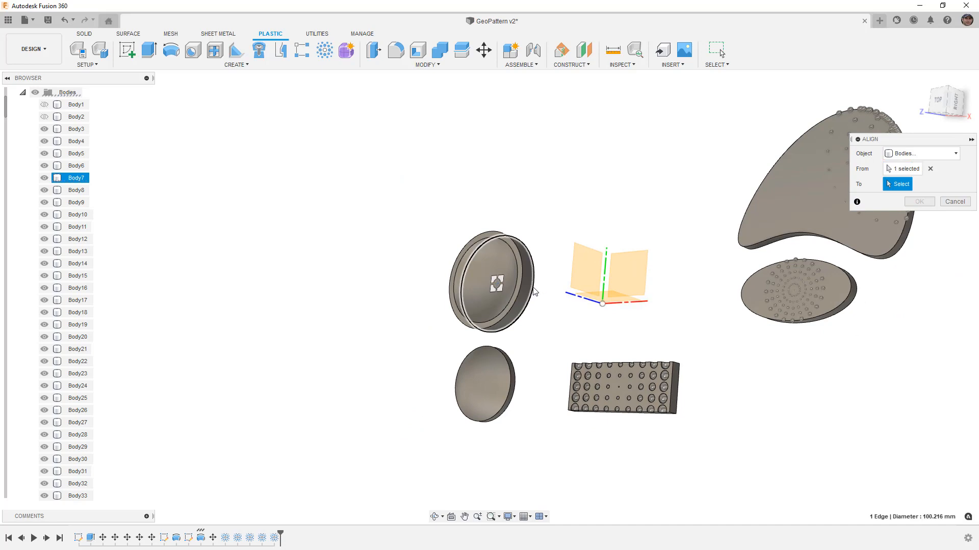
click(602, 304)
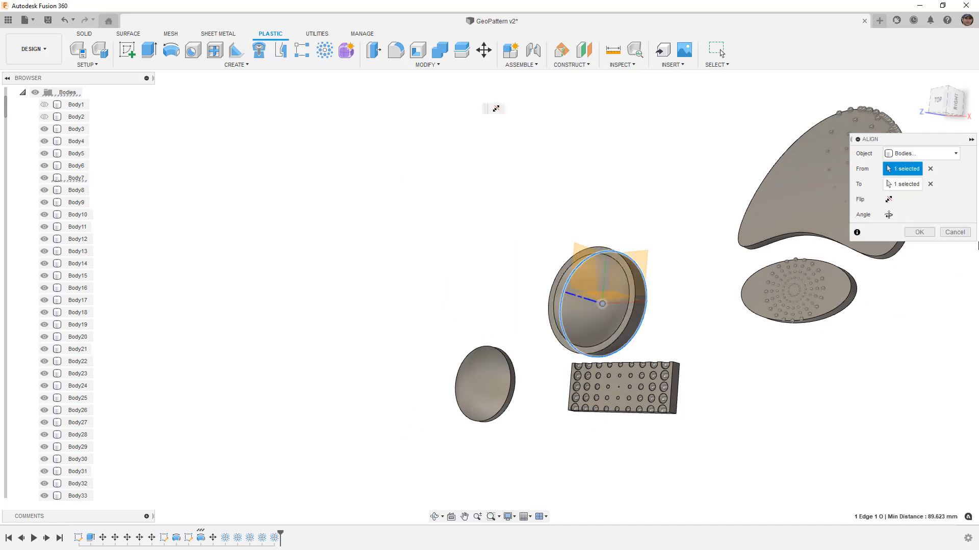
click(919, 232)
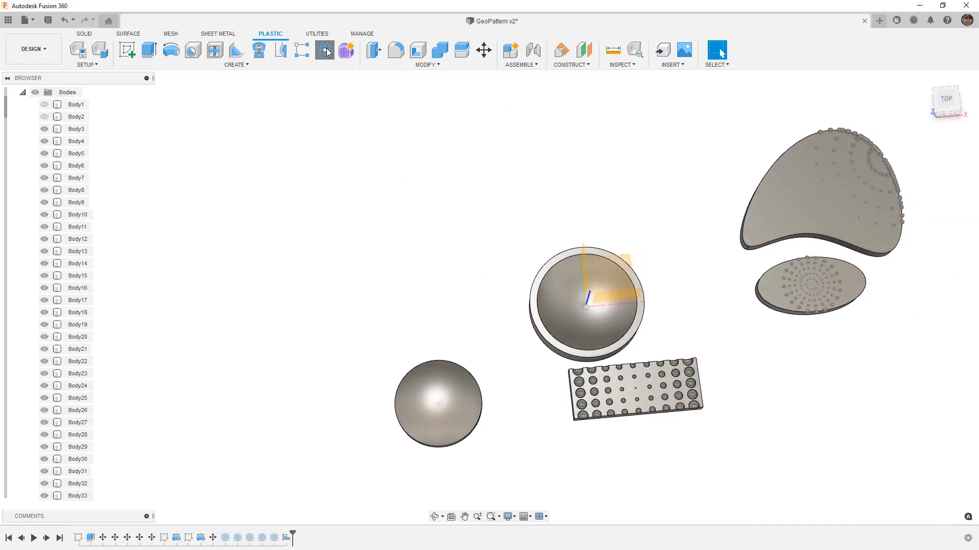
Start a geometric pattern of spheres on the aligned concave face and try the circular and radial distribution types
click(327, 50)
click(587, 345)
click(942, 104)
scroll(614, 290, up, 5)
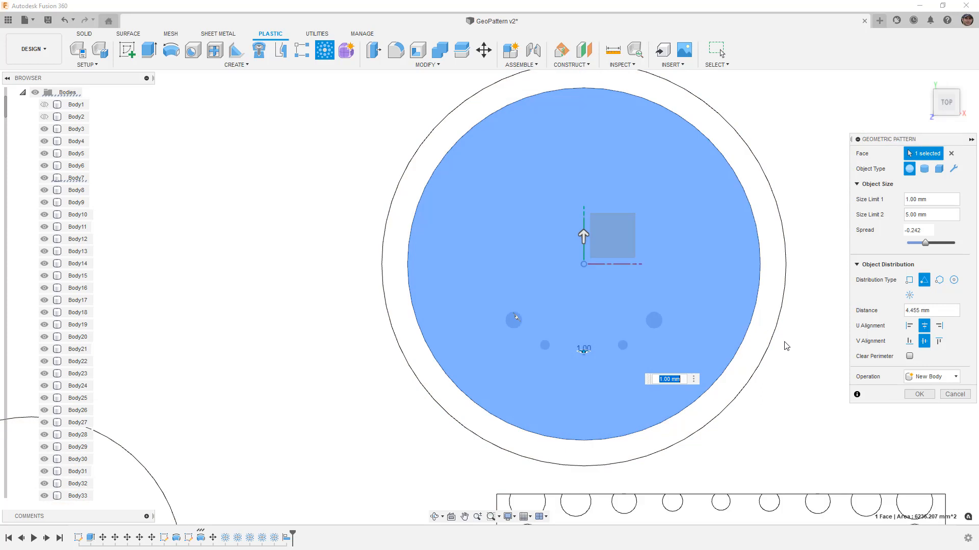
click(954, 281)
click(910, 295)
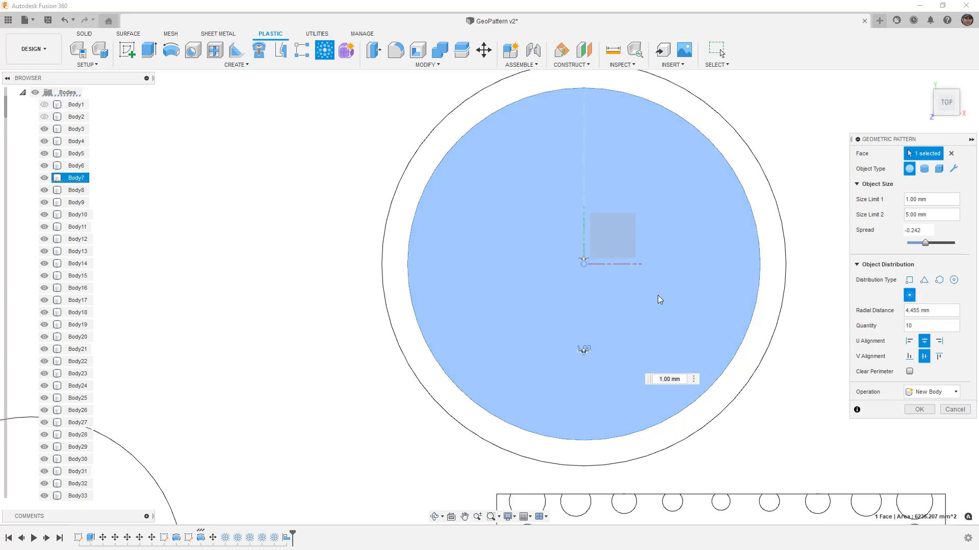
Switch the concave face's pattern to the rectangular distribution and create its spheres as new bodies
shift+middle_drag(683, 333, 534, 293)
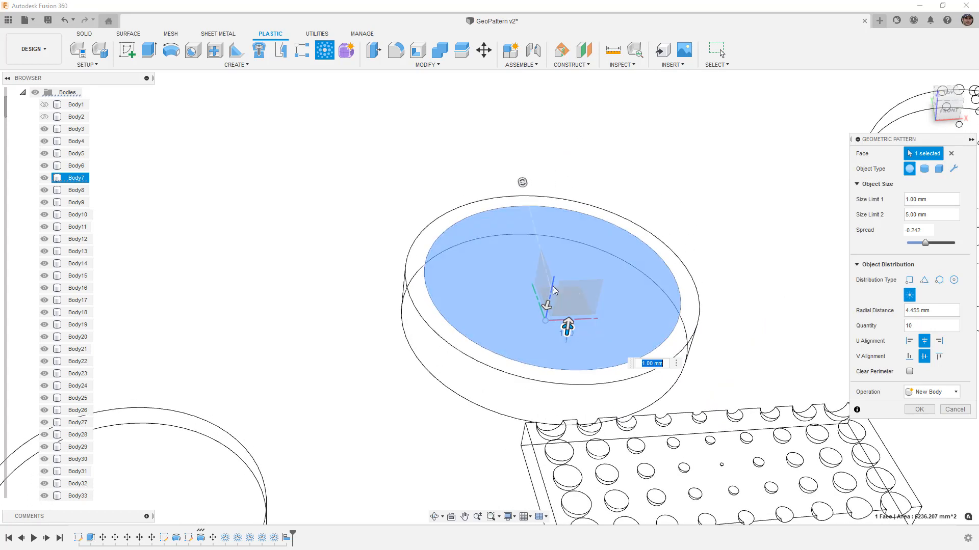
click(909, 280)
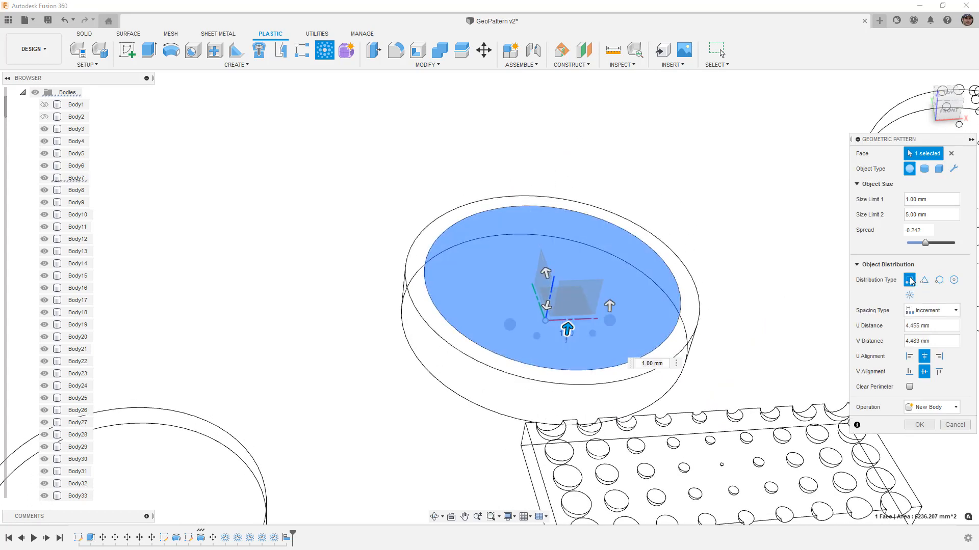
click(918, 424)
scroll(586, 285, down, 3)
mouse_move(614, 288)
shift+middle_down()
mouse_move(643, 304)
mouse_move(687, 297)
mouse_move(624, 301)
mouse_move(606, 291)
shift+middle_up()
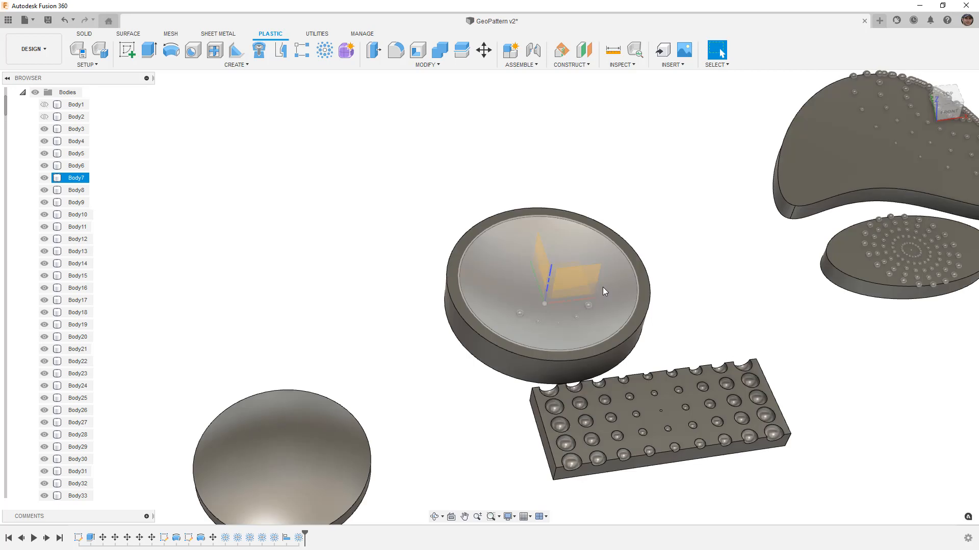
Show Body1 and Body2 again while viewing the model from above
scroll(555, 240, down, 3)
click(948, 94)
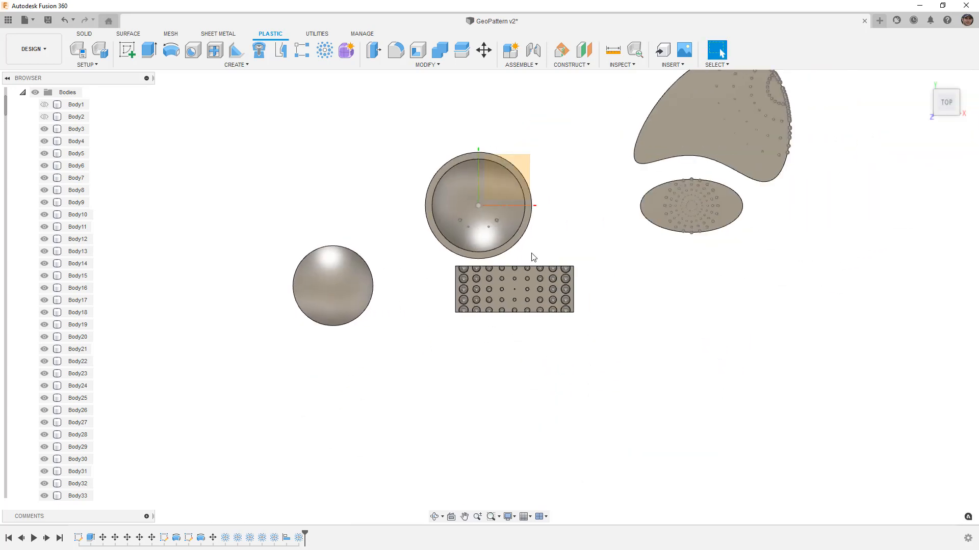
click(44, 104)
click(44, 116)
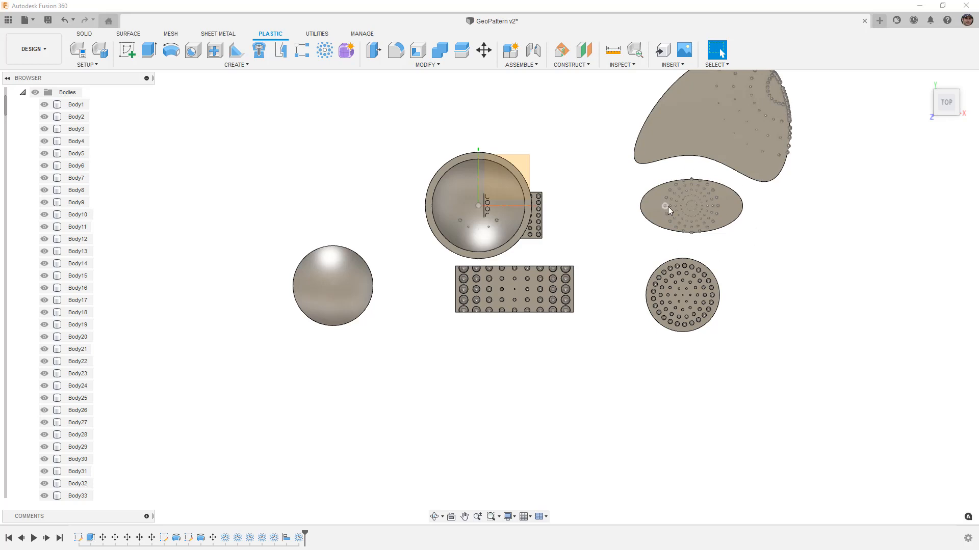
Return to the home view, hide the origin, and collapse the list of bodies
scroll(665, 206, up, 4)
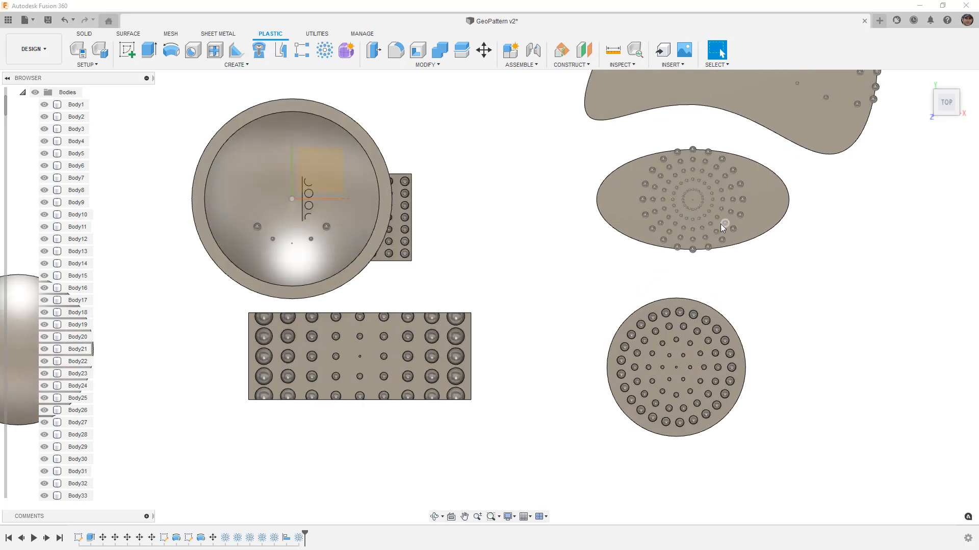
click(765, 199)
scroll(754, 206, down, 5)
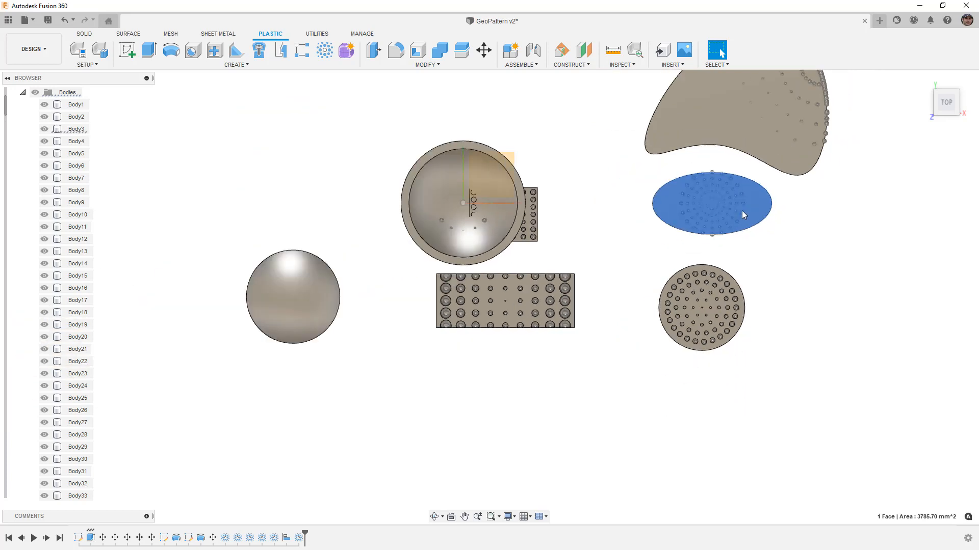
click(734, 239)
click(923, 79)
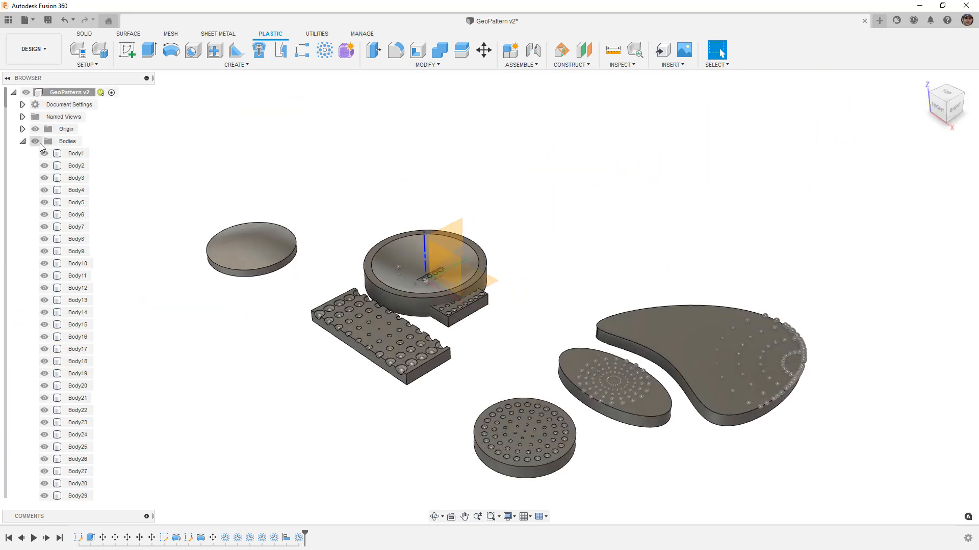
click(35, 129)
click(23, 141)
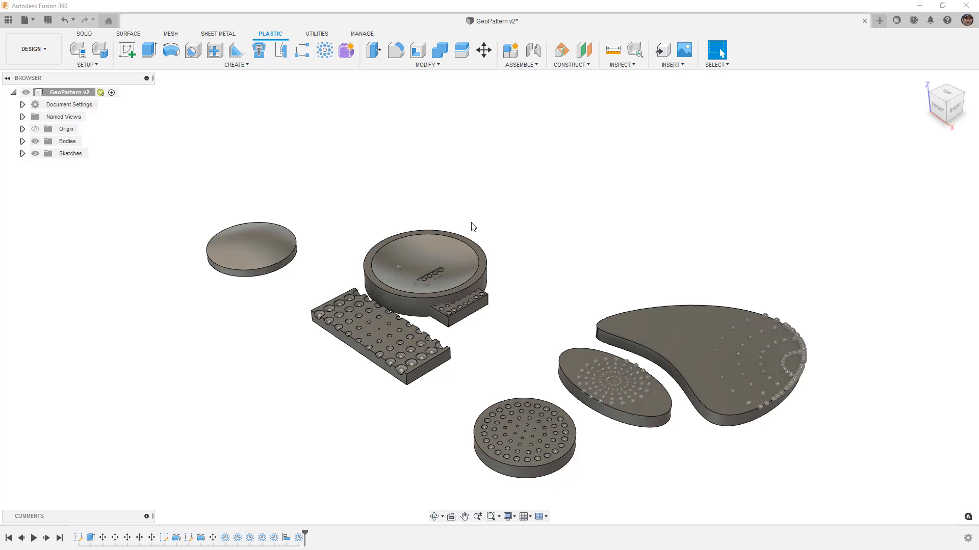
Roll the timeline back to before the concave body's alignment and pattern, and select the freeform body's top face
drag(304, 535, 280, 535)
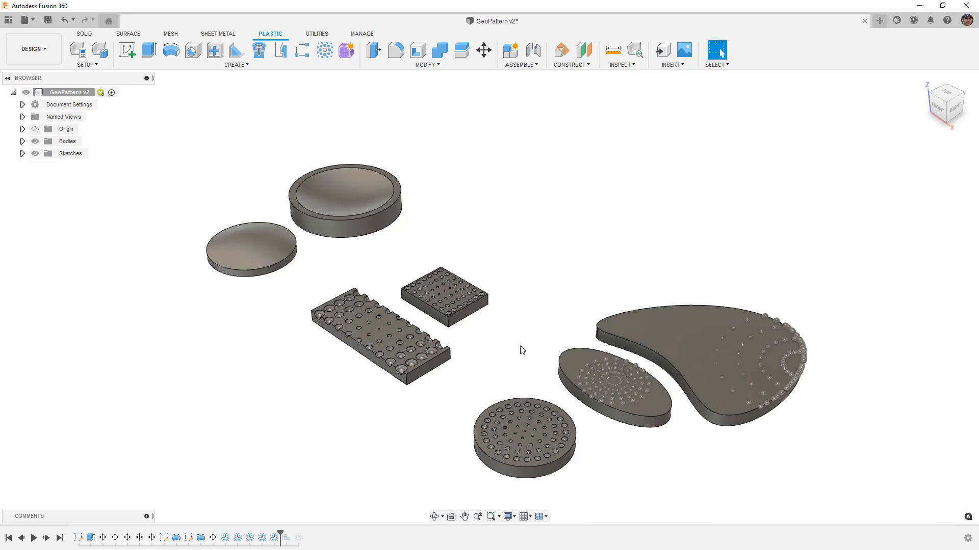
click(574, 360)
click(643, 334)
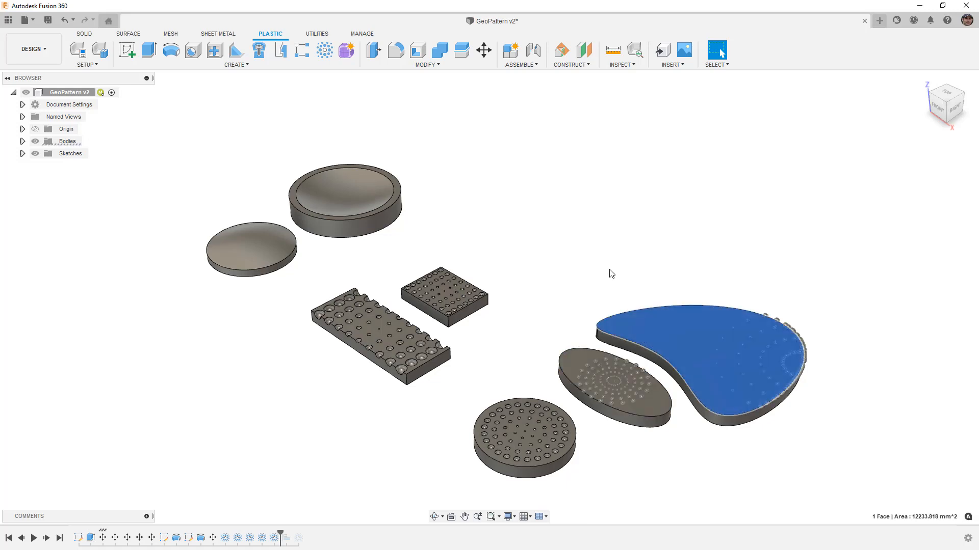